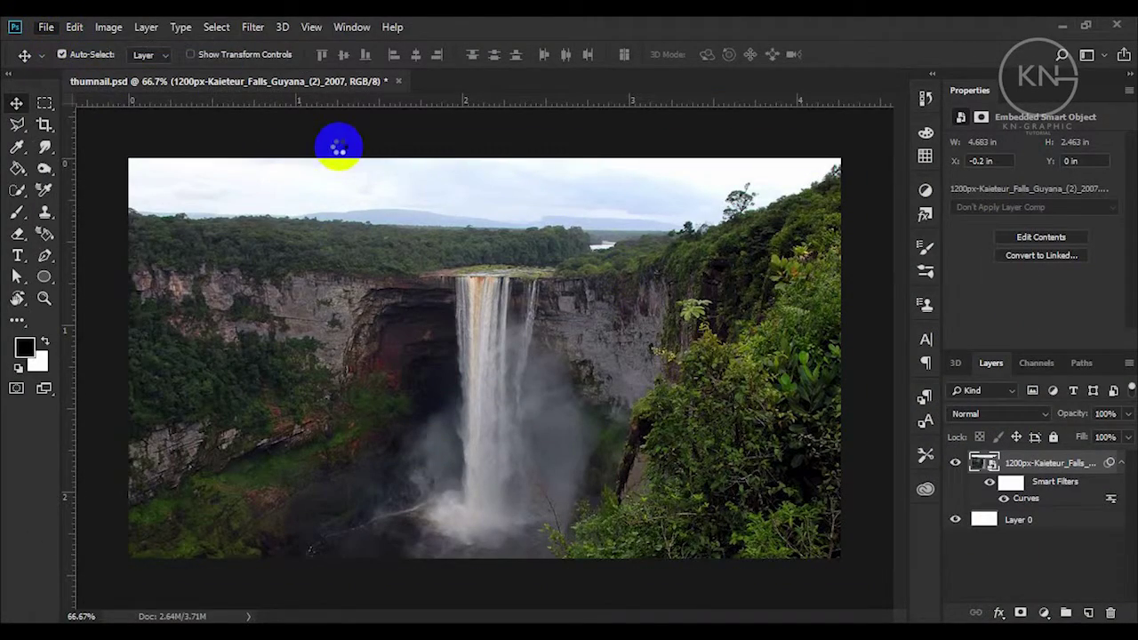
Step: Open the 'water fall' file from the Desktop image folder as a layer in thumnail.psd
{"action": "key", "text": "ctrl+o"}
{"action": "double_click", "coordinate": [194, 271]}
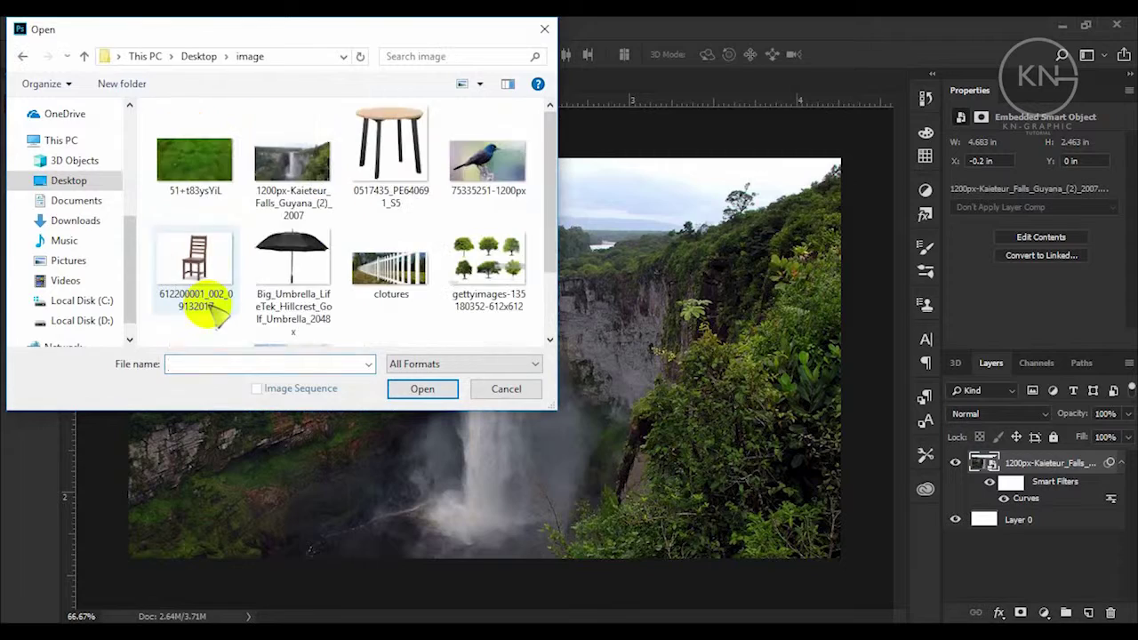
{"action": "scroll", "coordinate": [520, 206], "scroll_direction": "down", "scroll_amount": 2}
{"action": "double_click", "coordinate": [389, 266]}
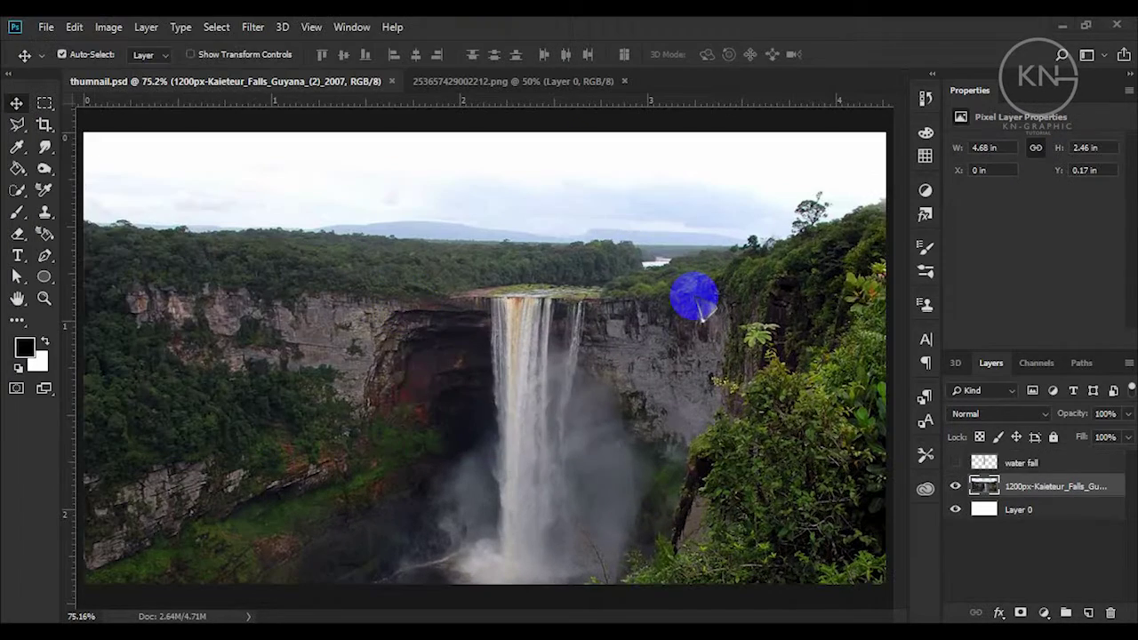
Step: Drag the book image into thumnail.psd, scale it to about 43% and place it top centre
{"action": "left_click", "coordinate": [480, 82]}
{"action": "left_click_drag", "start_coordinate": [489, 354], "coordinate": [533, 325]}
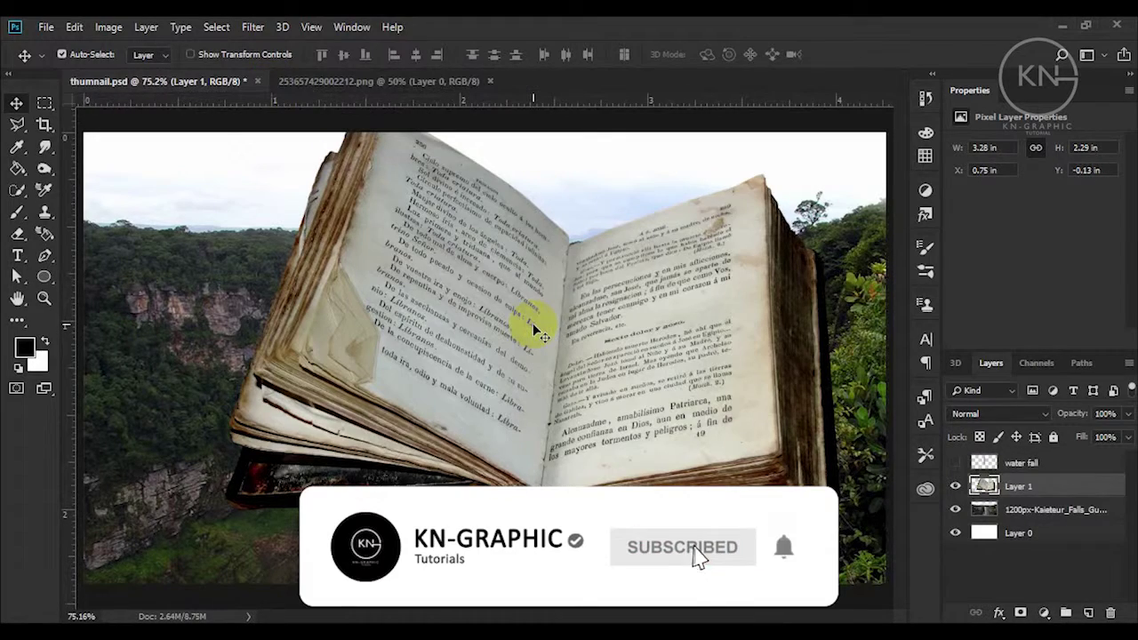
{"action": "key", "text": "ctrl+t"}
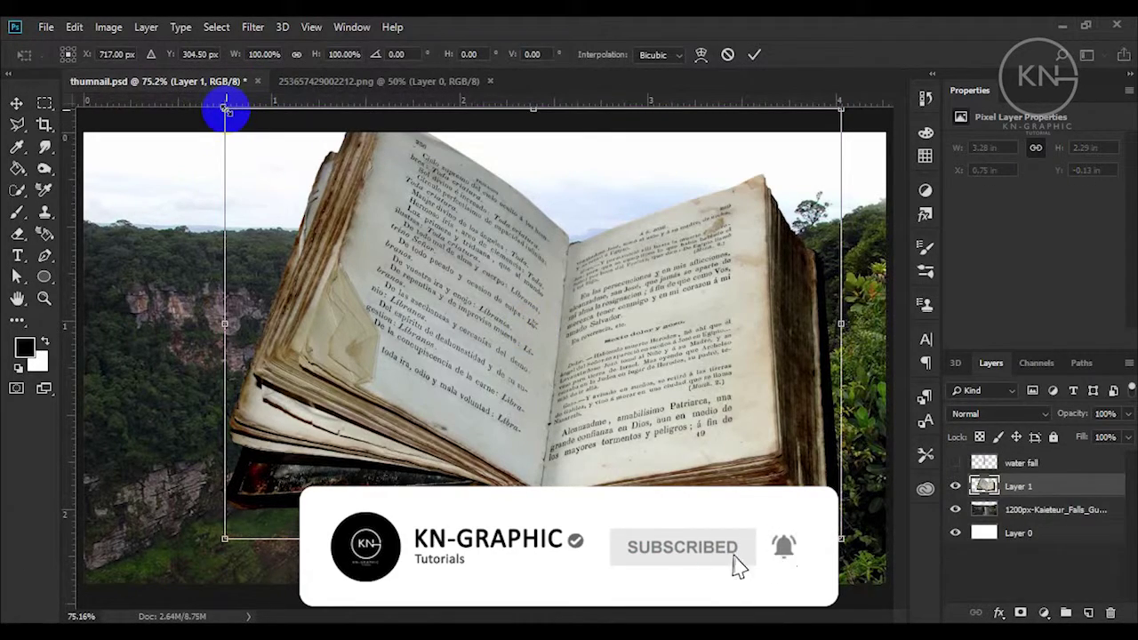
{"action": "left_click_drag", "start_coordinate": [224, 108], "coordinate": [368, 210]}
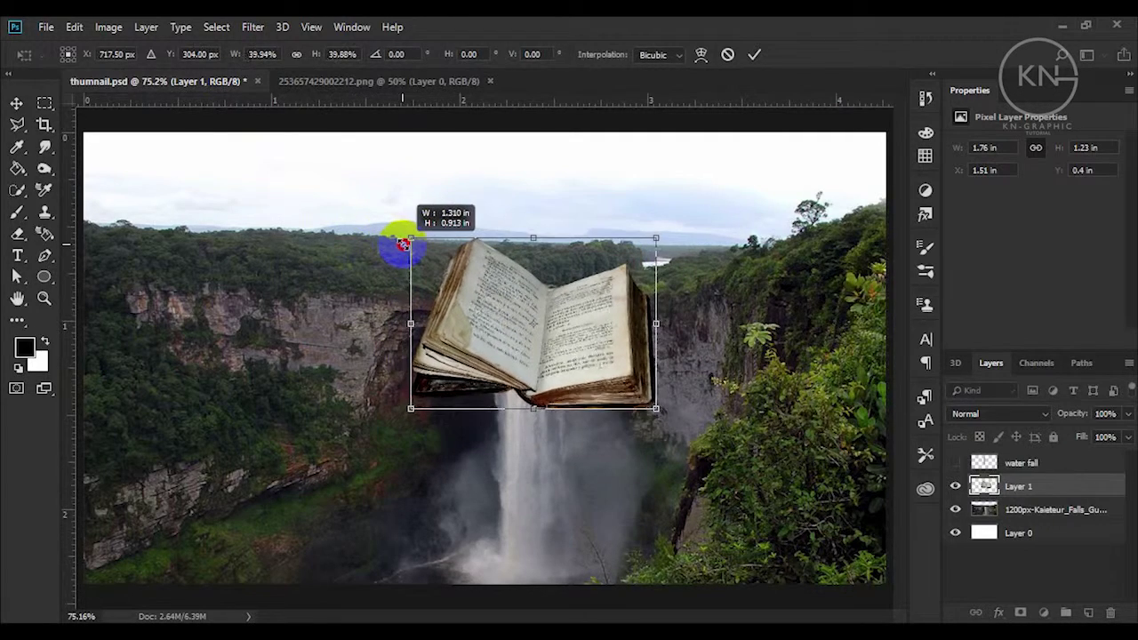
{"action": "left_click_drag", "start_coordinate": [365, 208], "coordinate": [406, 233]}
{"action": "left_click_drag", "start_coordinate": [599, 351], "coordinate": [595, 257]}
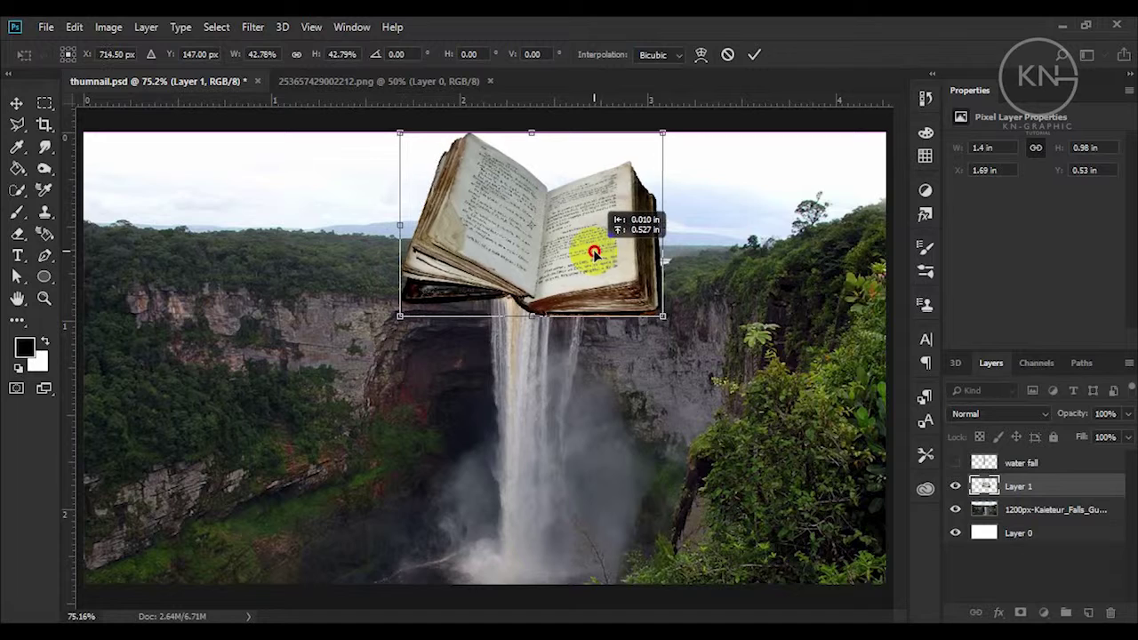
{"action": "left_click_drag", "start_coordinate": [594, 257], "coordinate": [588, 250]}
{"action": "double_click", "coordinate": [588, 251]}
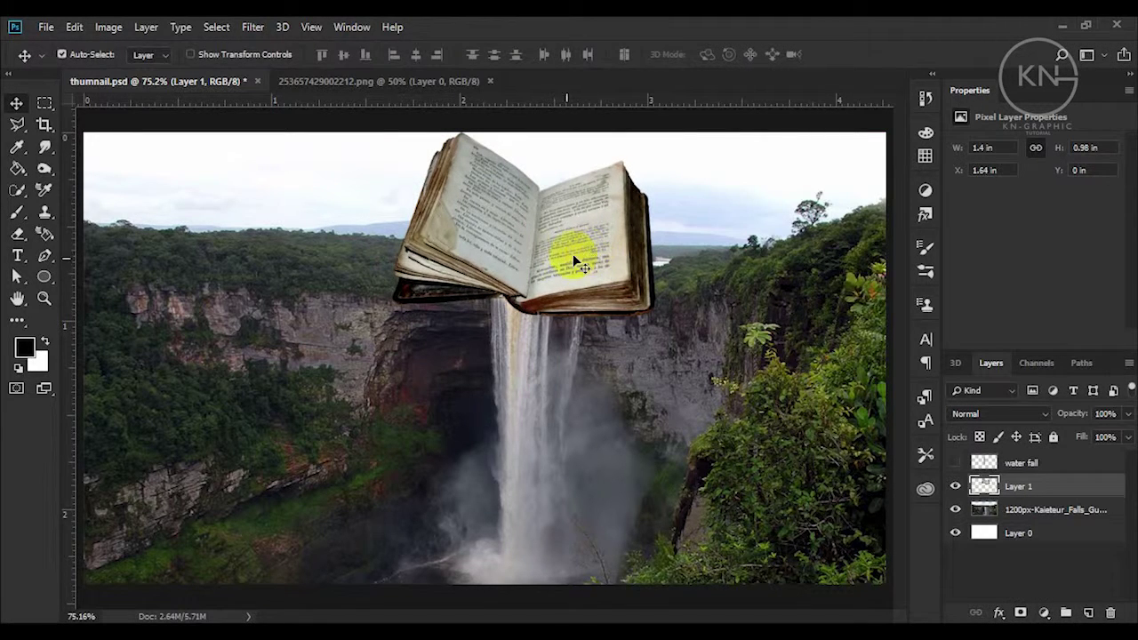
Step: Show the water fall layer, move it under the book's middle, and erase its bottom and top
{"action": "left_click", "coordinate": [956, 462]}
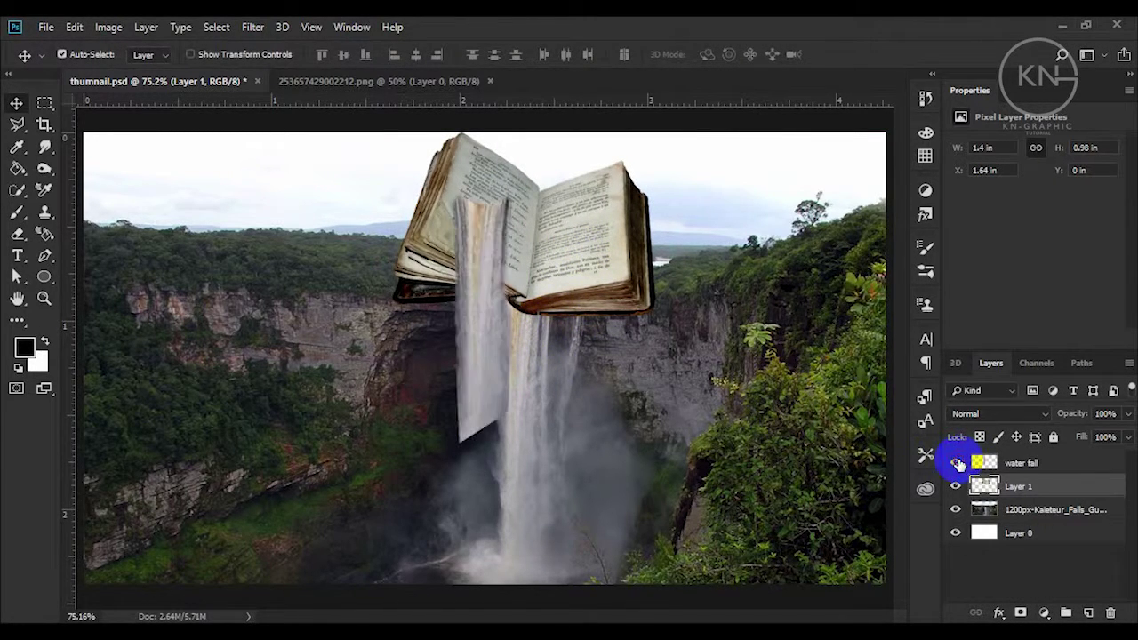
{"action": "mouse_move", "coordinate": [470, 262]}
{"action": "left_mouse_down"}
{"action": "mouse_move", "coordinate": [508, 325]}
{"action": "mouse_move", "coordinate": [520, 324]}
{"action": "left_mouse_up"}
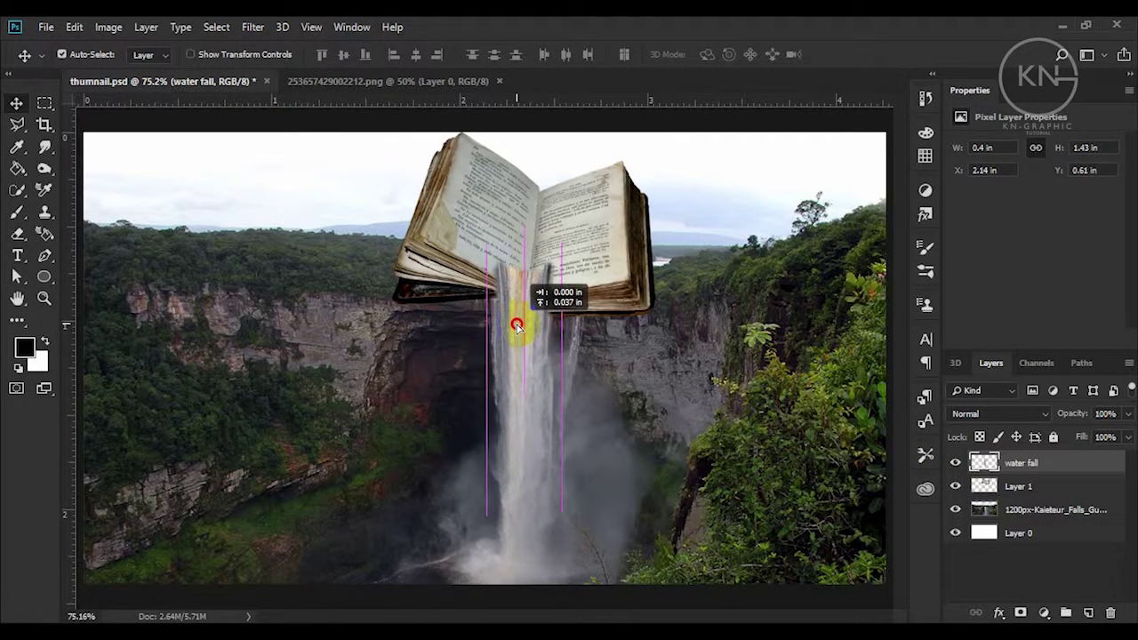
{"action": "key", "text": "e"}
{"action": "left_click", "coordinate": [521, 548]}
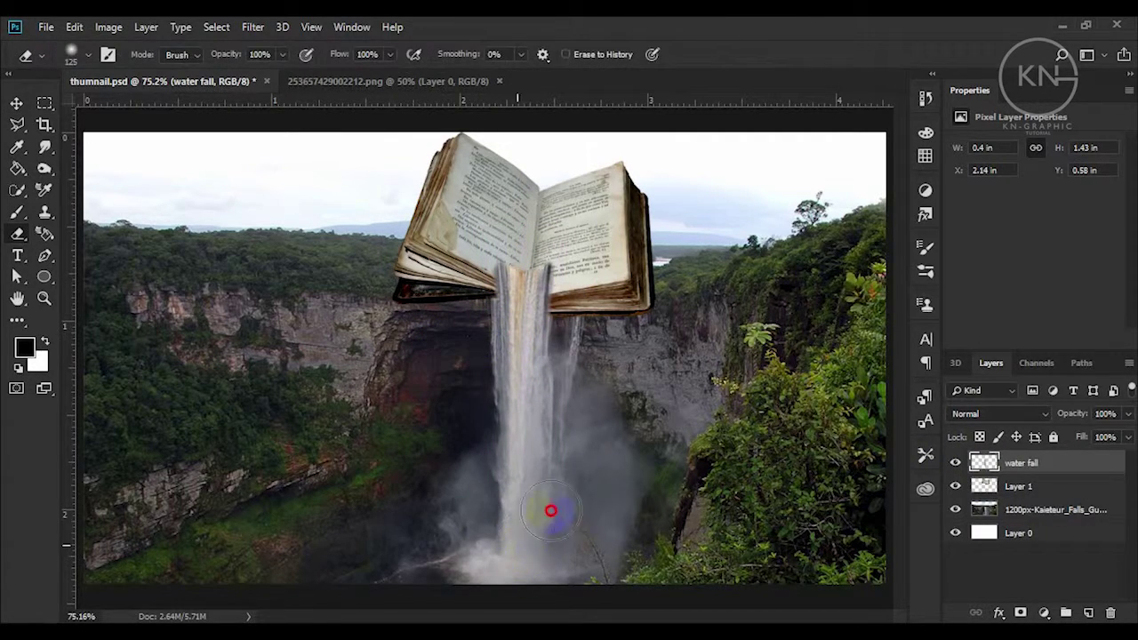
{"action": "left_click_drag", "start_coordinate": [567, 452], "coordinate": [573, 415]}
{"action": "key", "text": "v"}
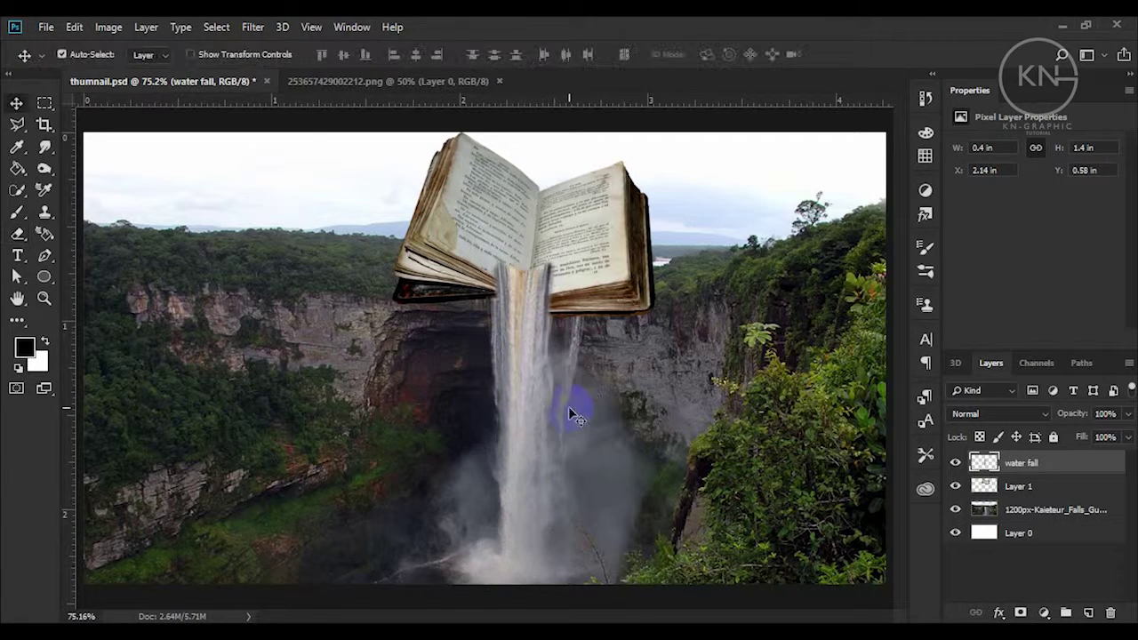
{"action": "key", "text": "e"}
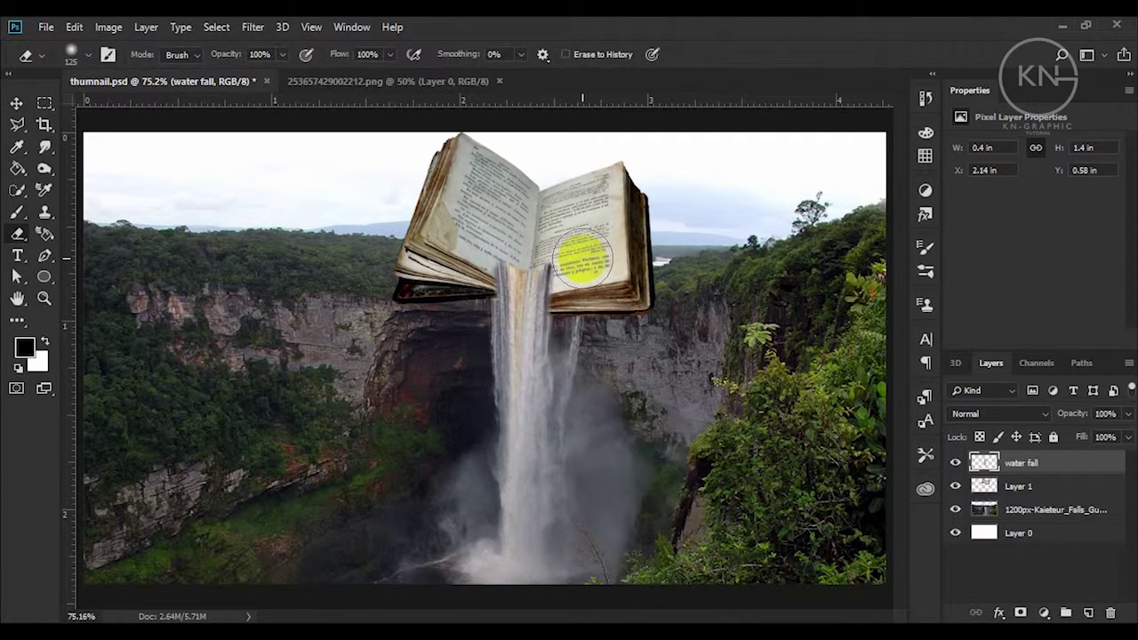
{"action": "left_click_drag", "start_coordinate": [546, 250], "coordinate": [505, 239]}
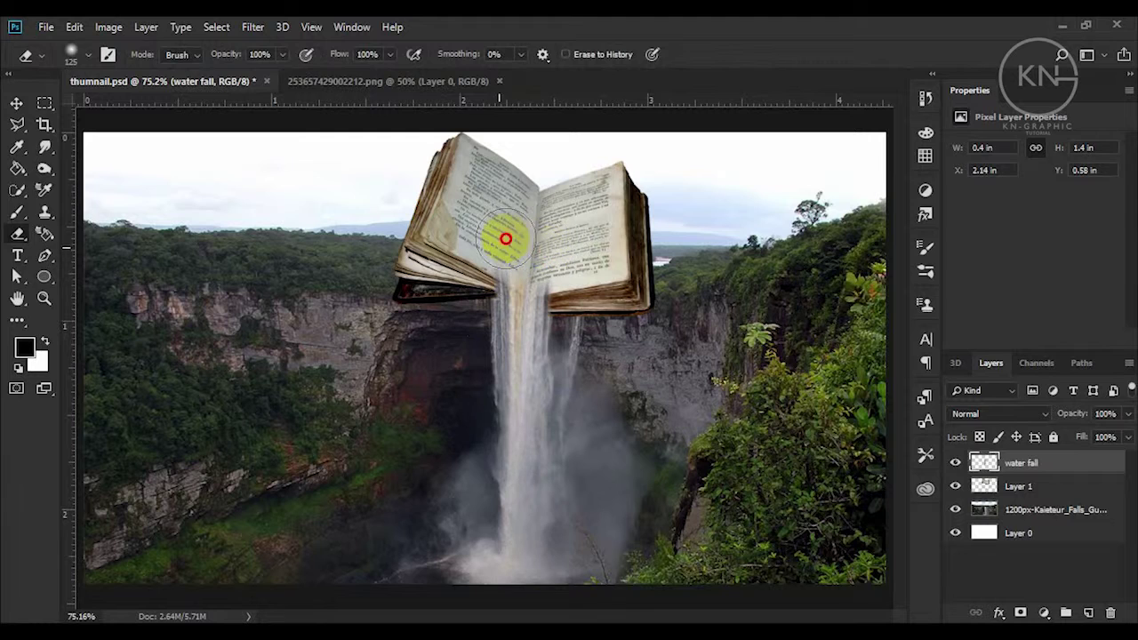
{"action": "left_click_drag", "start_coordinate": [535, 204], "coordinate": [457, 288]}
Step: Widen the waterfall to about 142% and erase its edges left of and below the falls
{"action": "key", "text": "t"}
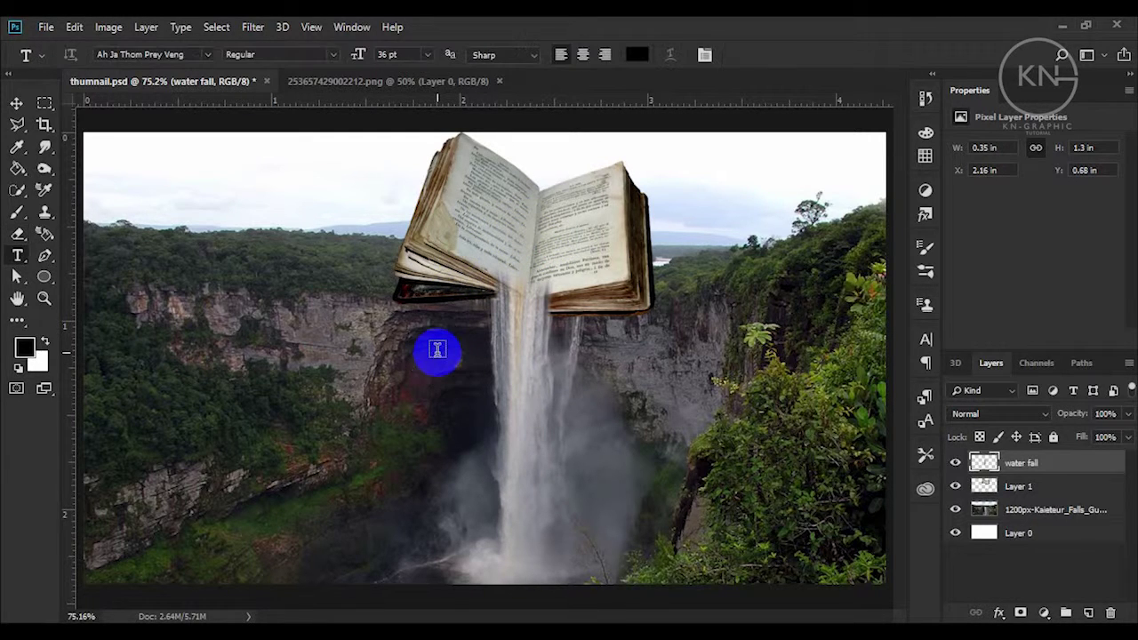
{"action": "key", "text": "v"}
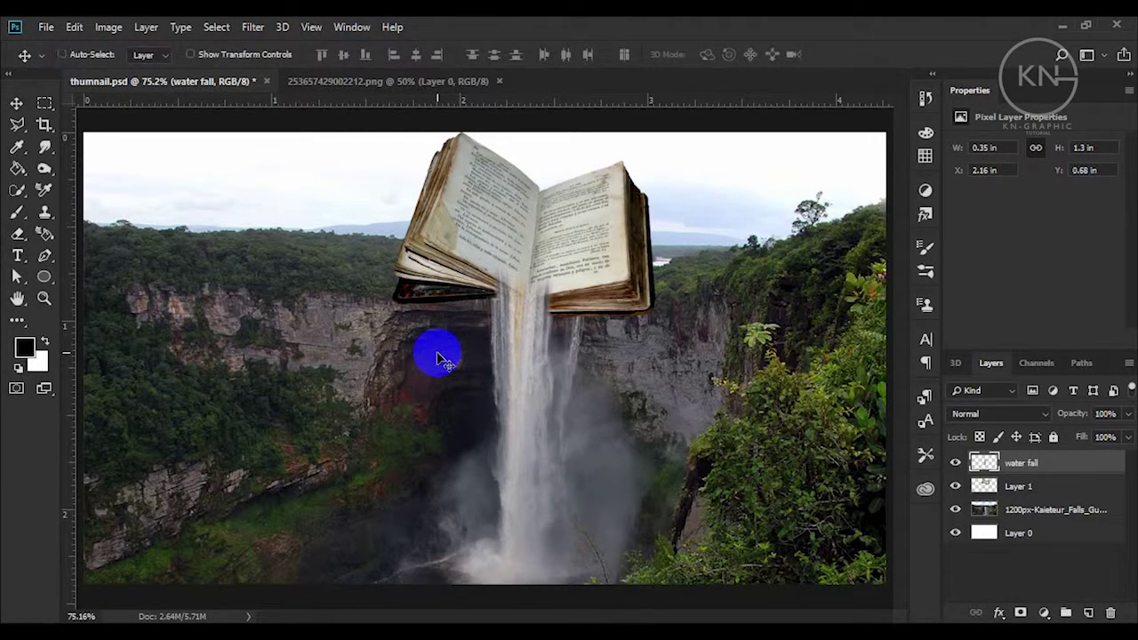
{"action": "key", "text": "ctrl+t"}
{"action": "left_click_drag", "start_coordinate": [561, 363], "coordinate": [536, 365]}
{"action": "key", "text": "Return"}
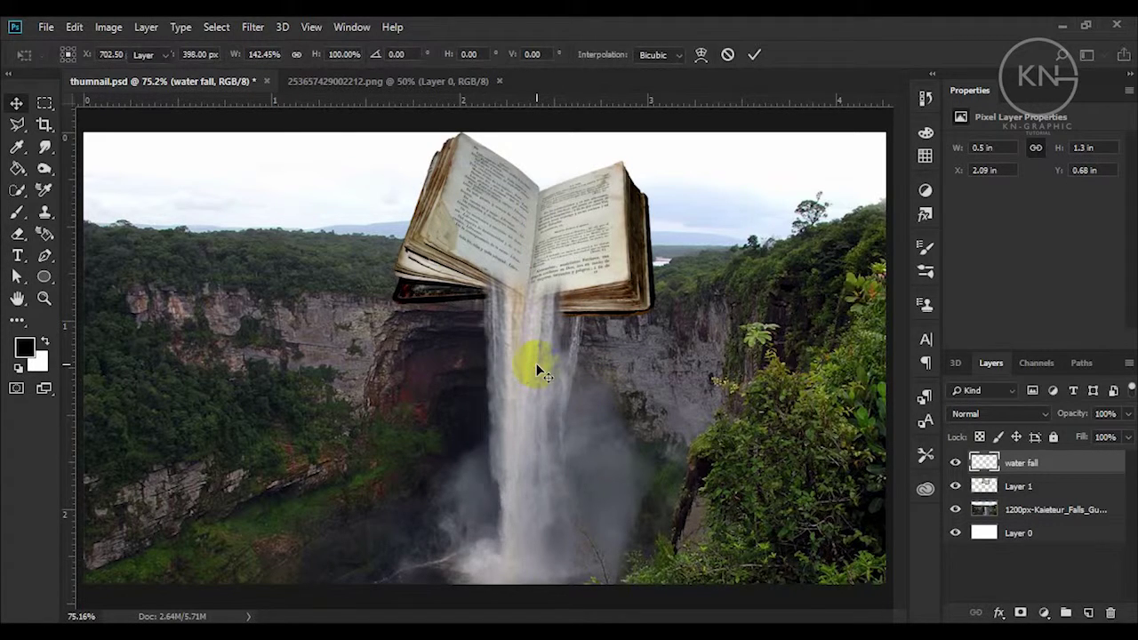
{"action": "key", "text": "e"}
{"action": "mouse_move", "coordinate": [502, 435]}
{"action": "left_mouse_down"}
{"action": "mouse_move", "coordinate": [469, 477]}
{"action": "mouse_move", "coordinate": [465, 437]}
{"action": "mouse_move", "coordinate": [468, 457]}
{"action": "mouse_move", "coordinate": [584, 463]}
{"action": "mouse_move", "coordinate": [584, 376]}
{"action": "mouse_move", "coordinate": [470, 376]}
{"action": "left_mouse_up"}
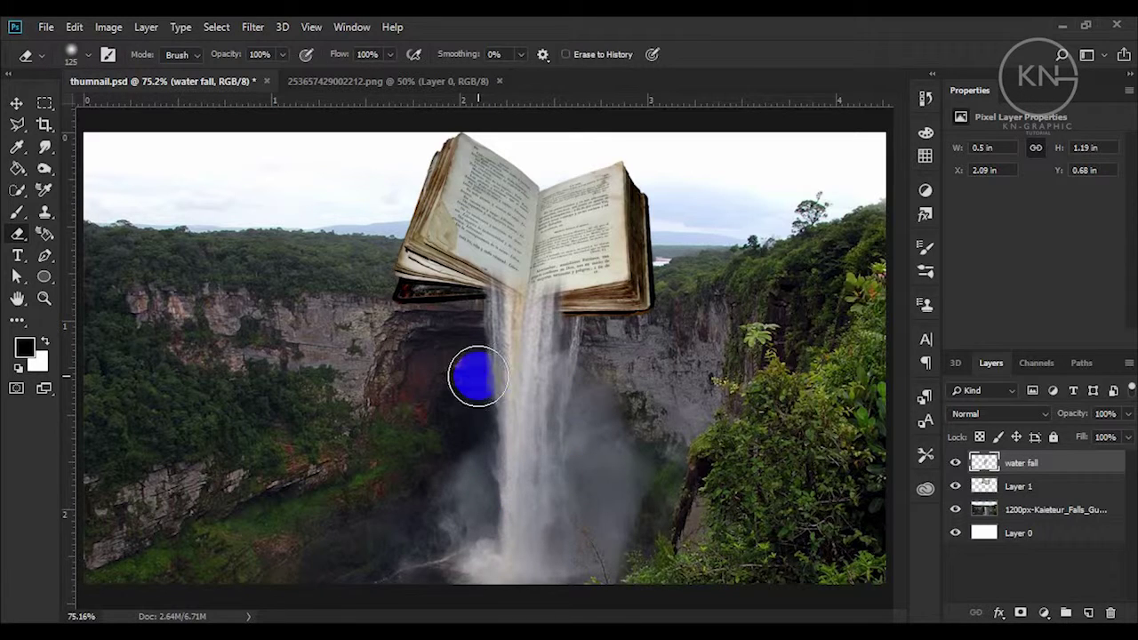
Step: Hide the water fall layer and rename Layer 1 to 'book'
{"action": "key", "text": "v"}
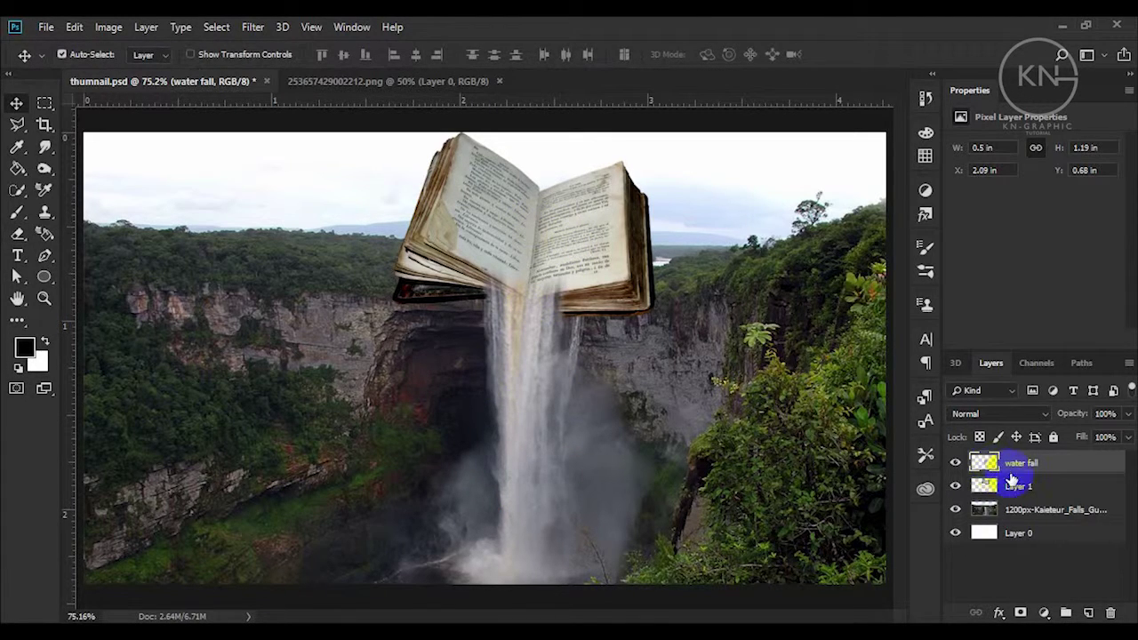
{"action": "left_click", "coordinate": [954, 462]}
{"action": "left_click", "coordinate": [1031, 486]}
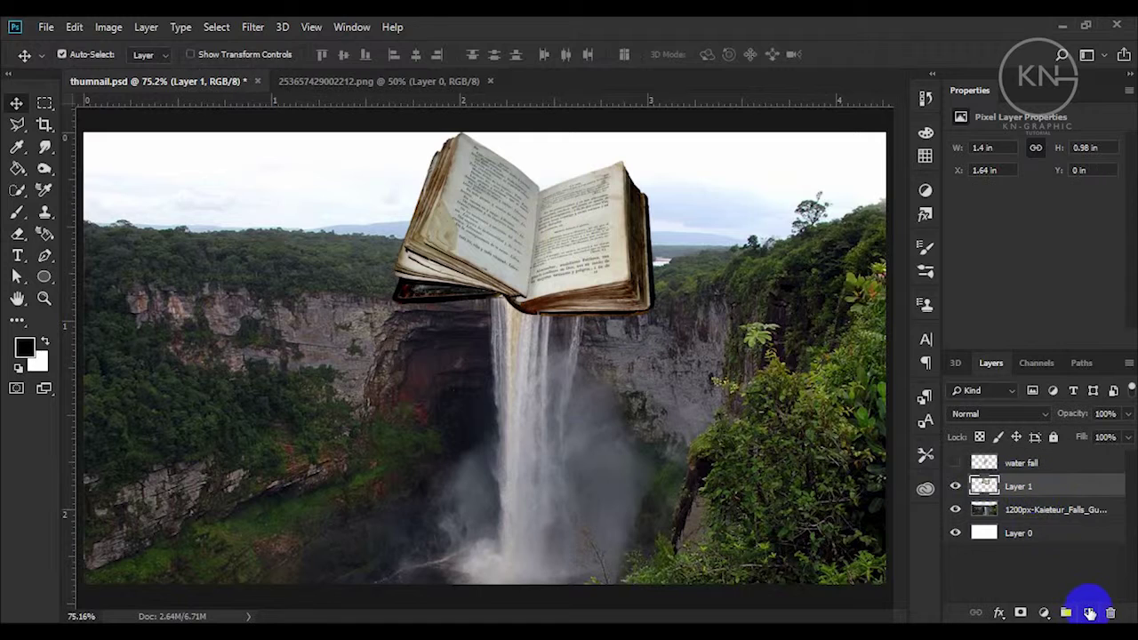
{"action": "type", "text": "book"}
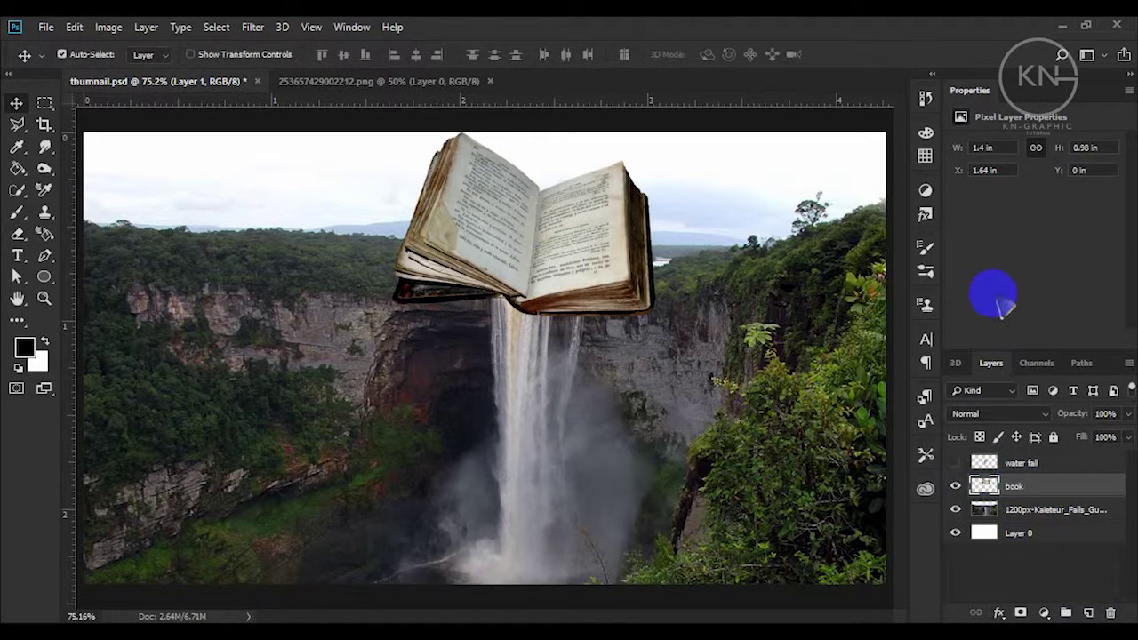
{"action": "key", "text": "Return"}
Step: Add new empty layers named 'right page' and 'left page' above the book layer
{"action": "left_click", "coordinate": [1020, 508]}
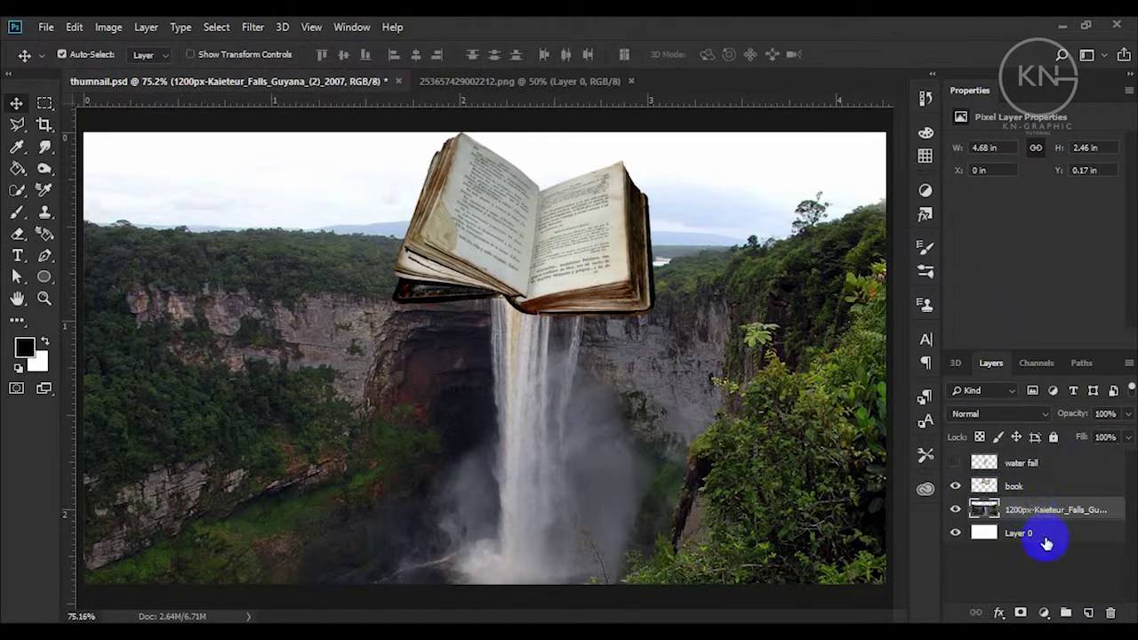
{"action": "left_click", "coordinate": [1086, 615]}
{"action": "left_click_drag", "start_coordinate": [1017, 508], "coordinate": [1018, 484]}
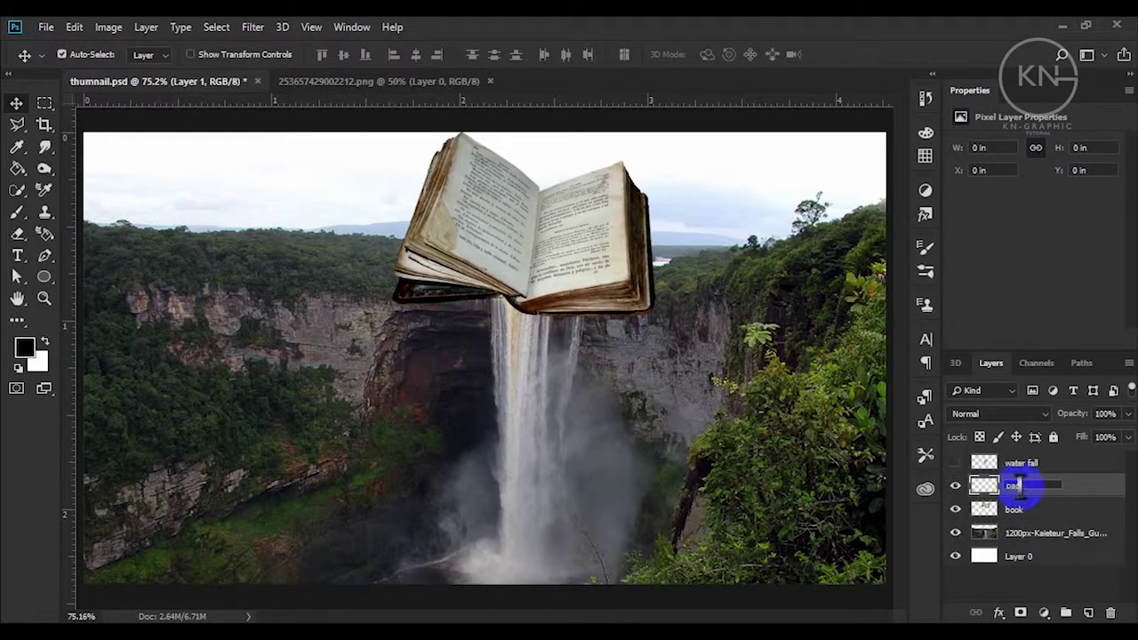
{"action": "type", "text": "right"}
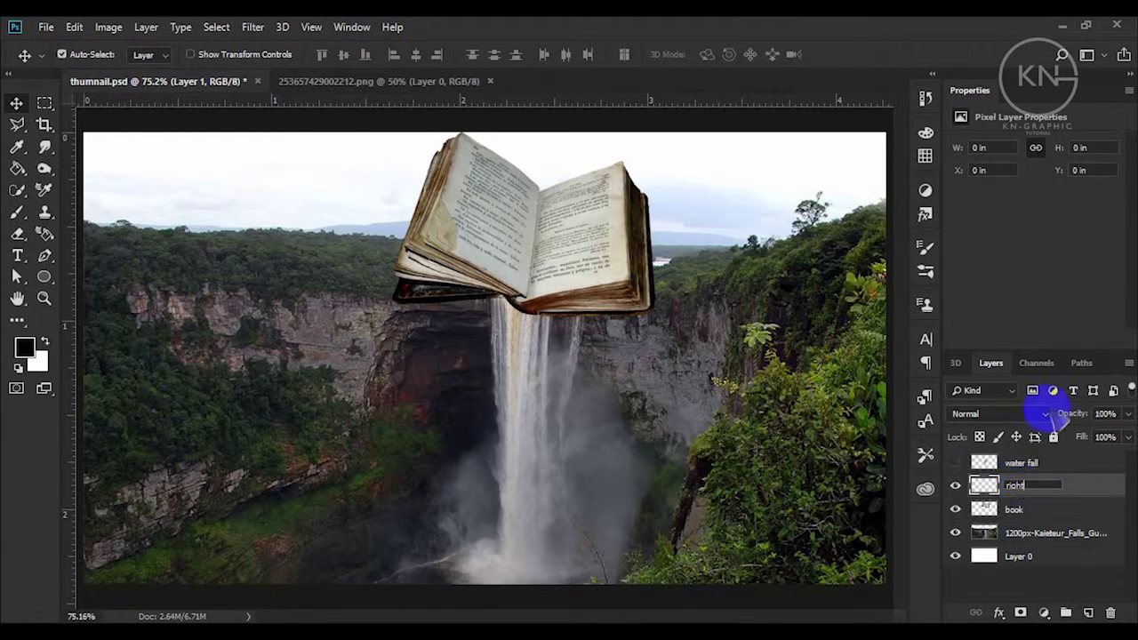
{"action": "key", "text": "Return"}
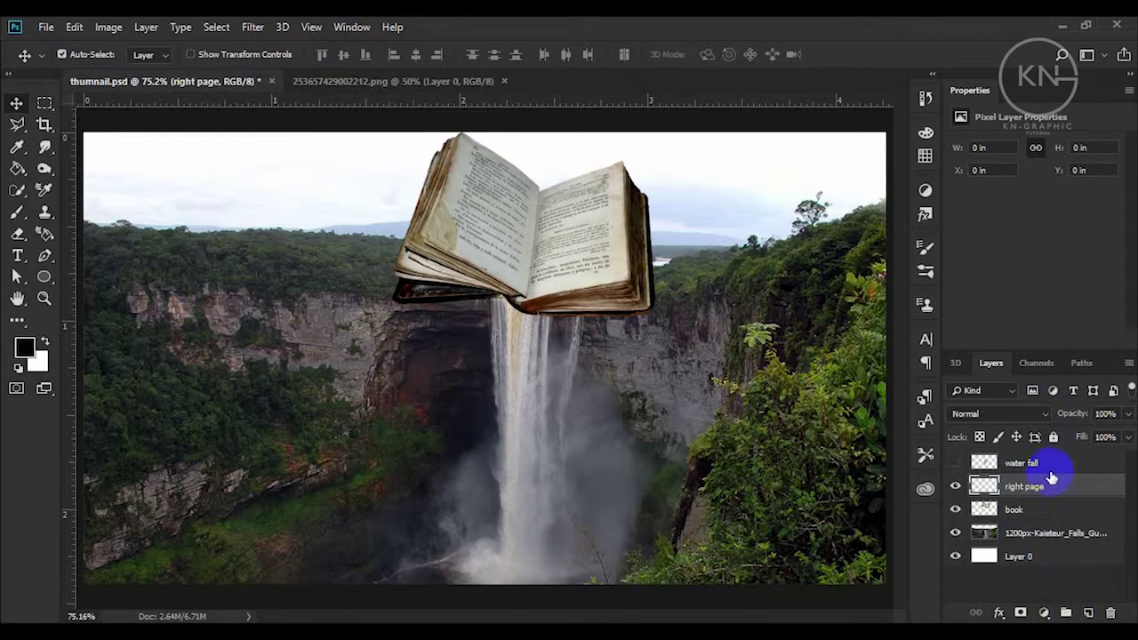
{"action": "left_click", "coordinate": [1087, 613]}
{"action": "type", "text": "left page"}
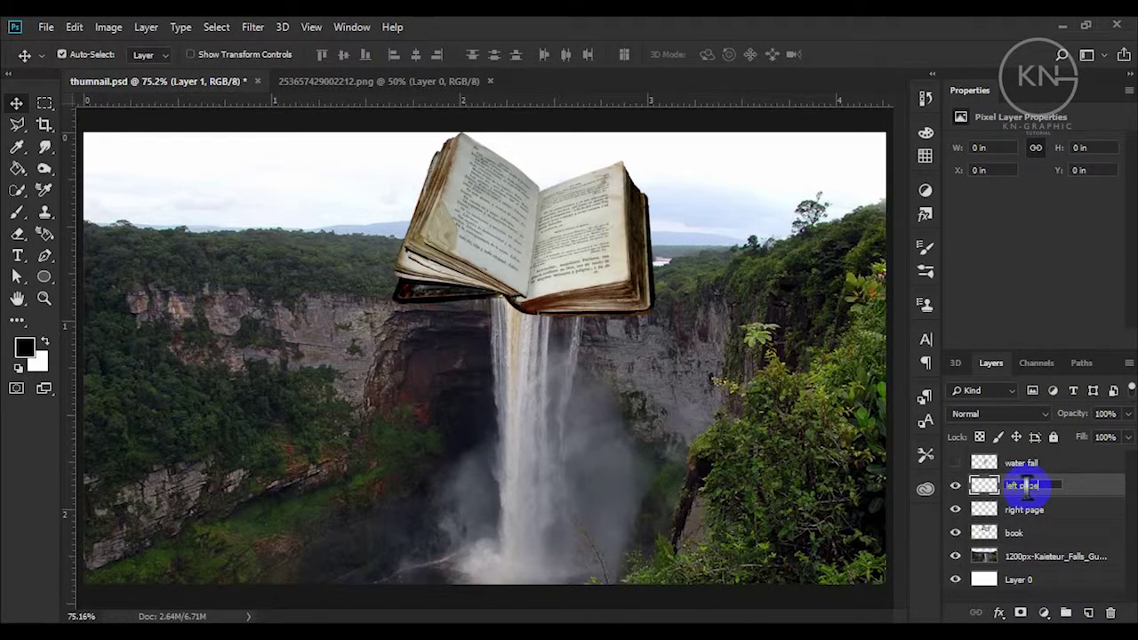
{"action": "left_click", "coordinate": [950, 513]}
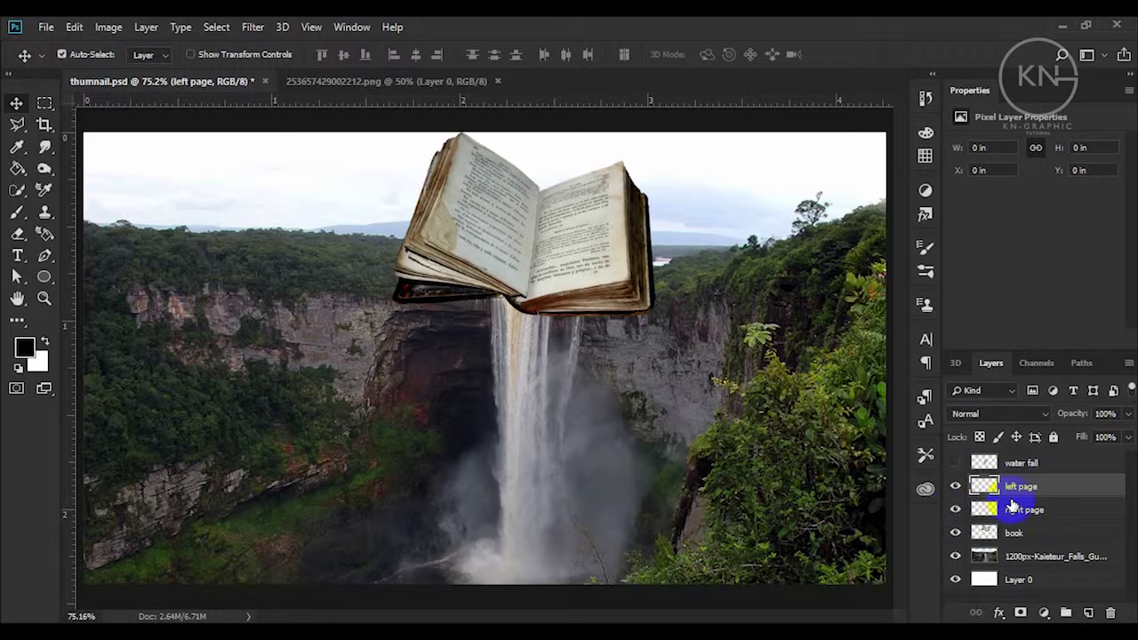
Step: Zoom in on the book and trace a closed Polygonal Lasso selection around its left page
{"action": "key", "text": "z"}
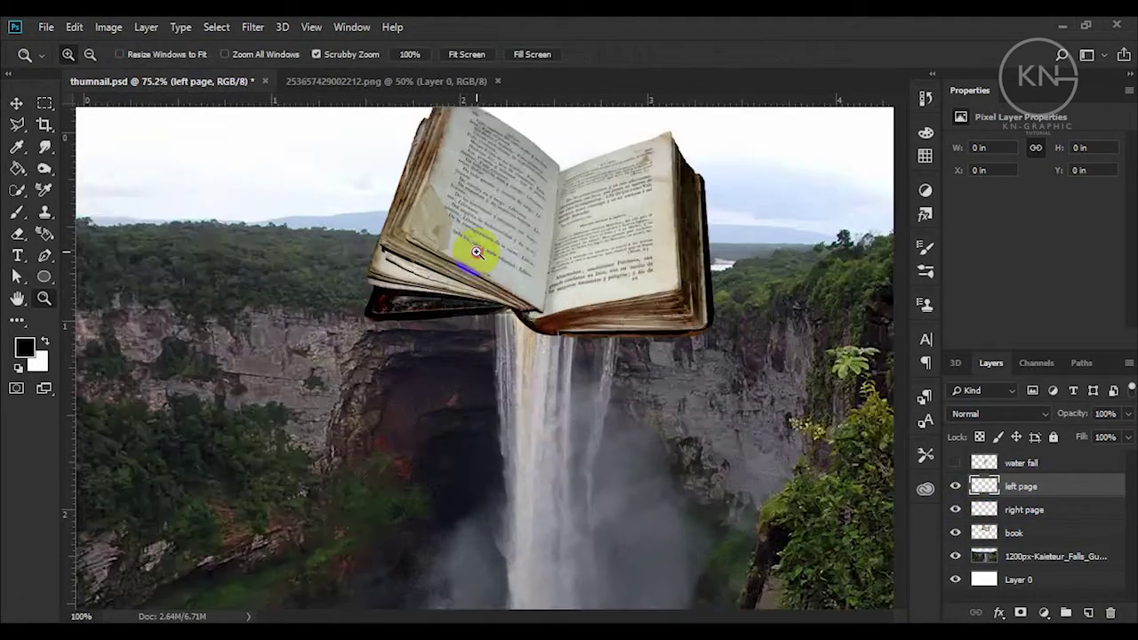
{"action": "left_click", "coordinate": [476, 253]}
{"action": "left_click", "coordinate": [533, 267]}
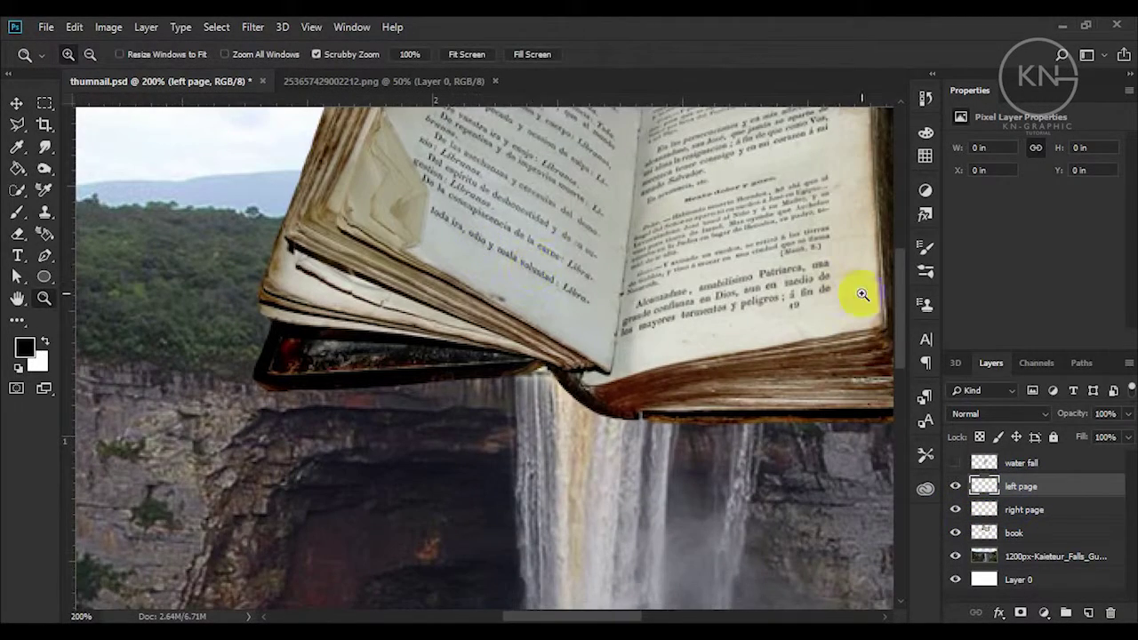
{"action": "left_click_drag", "start_coordinate": [899, 287], "coordinate": [891, 241]}
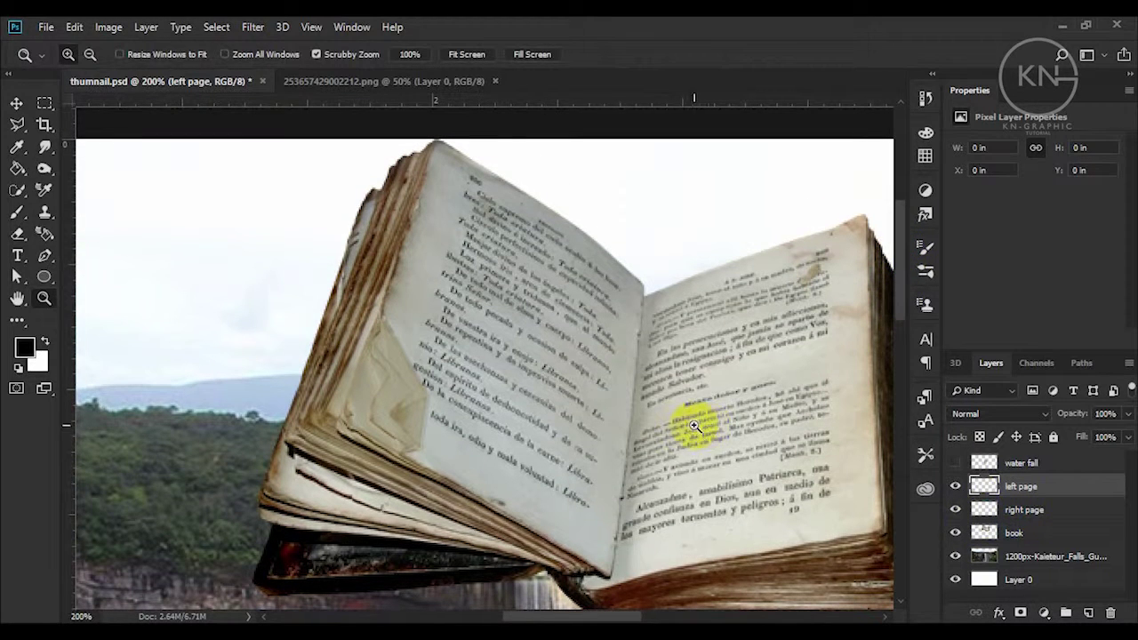
{"action": "left_click", "coordinate": [16, 124]}
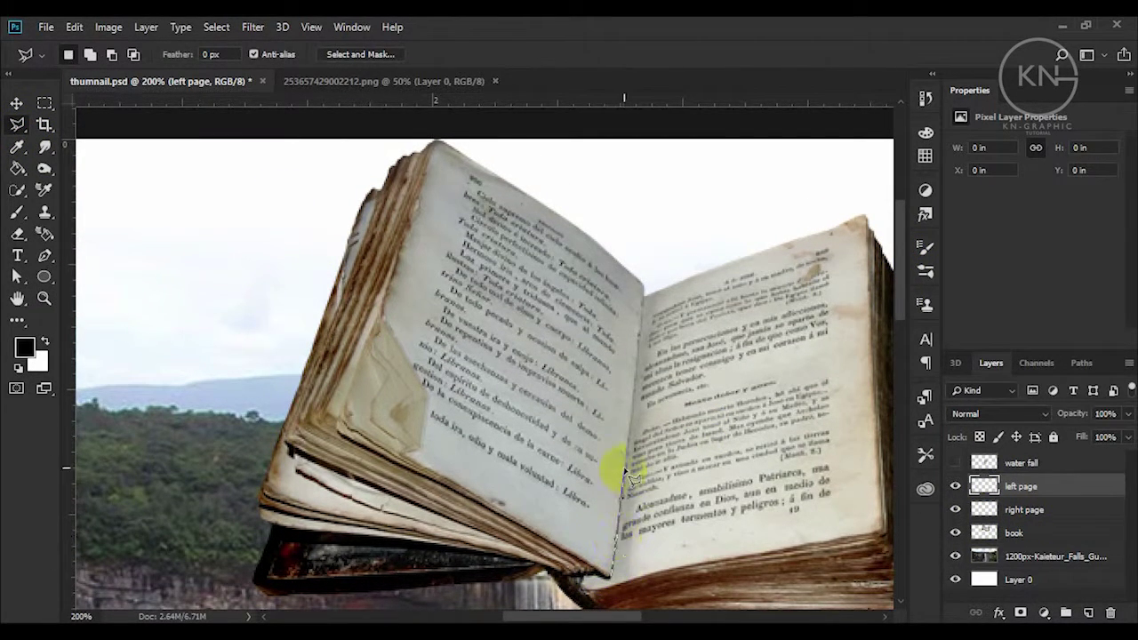
{"action": "left_click", "coordinate": [645, 290]}
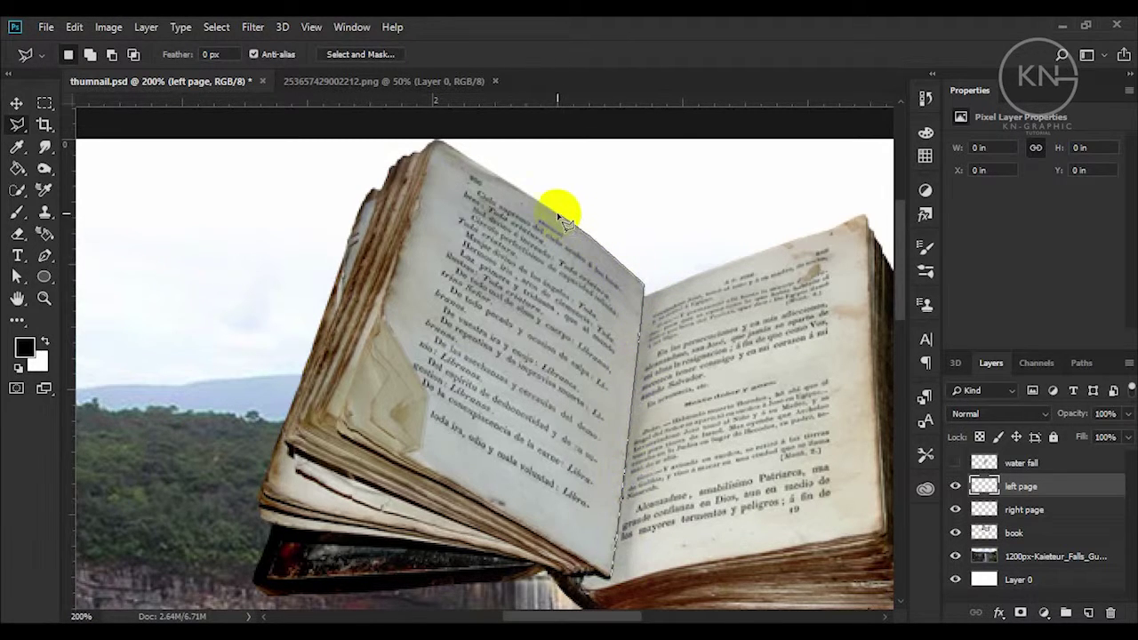
{"action": "left_click", "coordinate": [521, 190]}
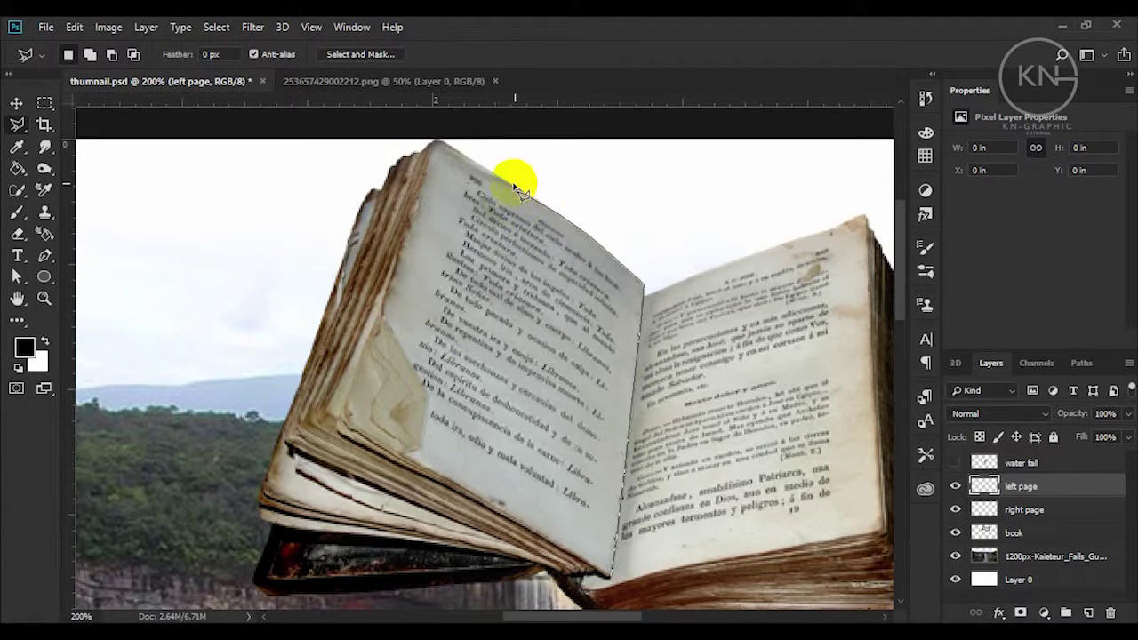
{"action": "left_click", "coordinate": [492, 172]}
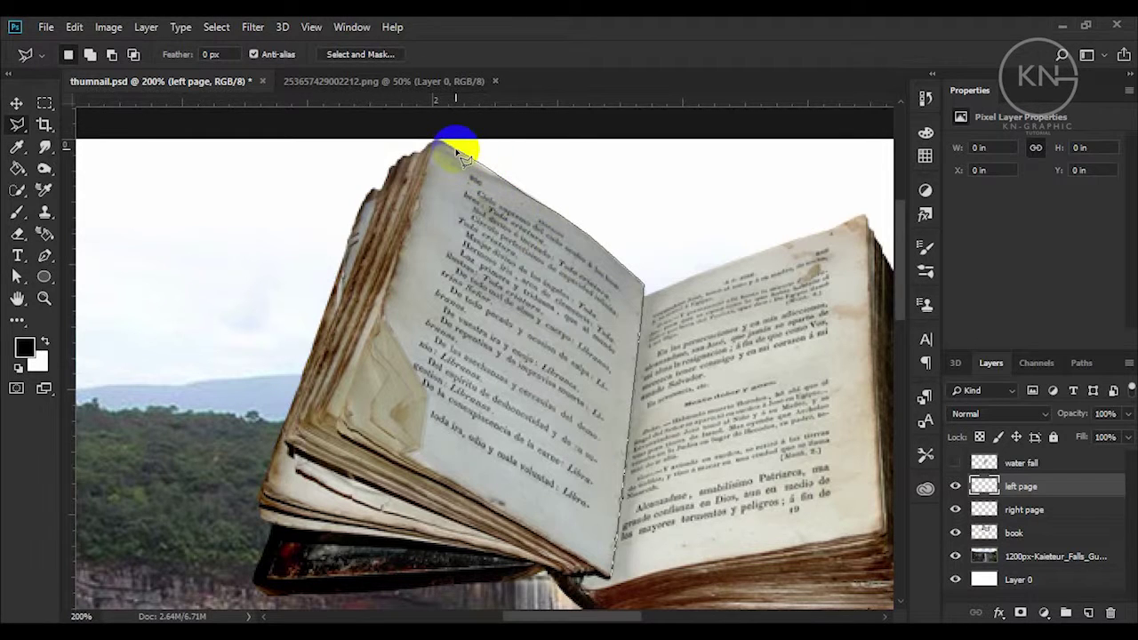
{"action": "left_click", "coordinate": [410, 271]}
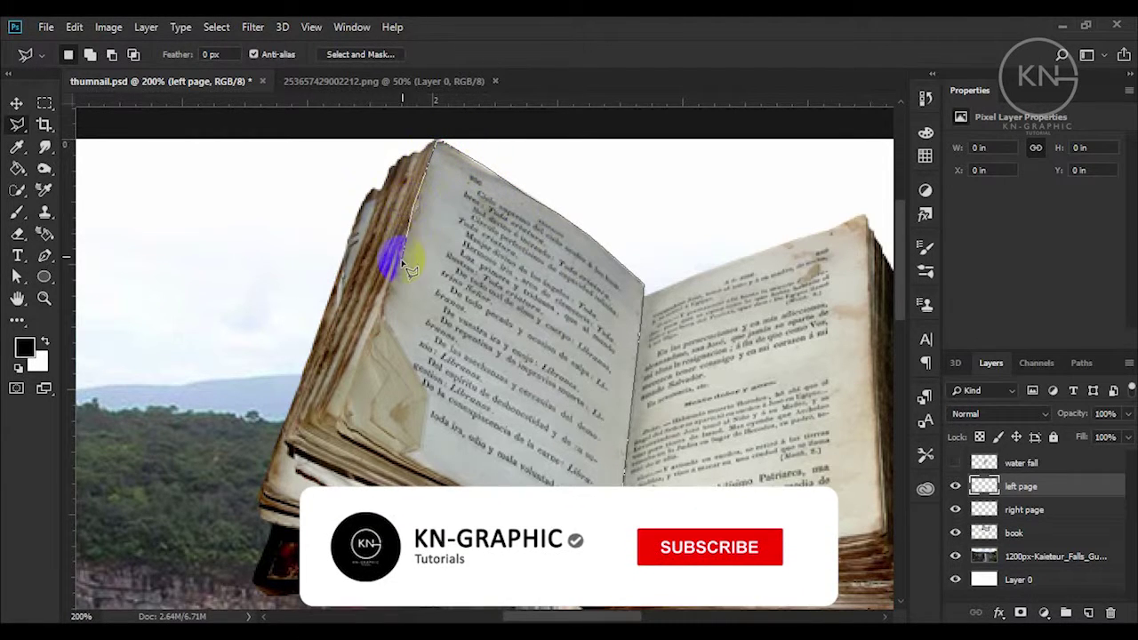
{"action": "left_click", "coordinate": [386, 305]}
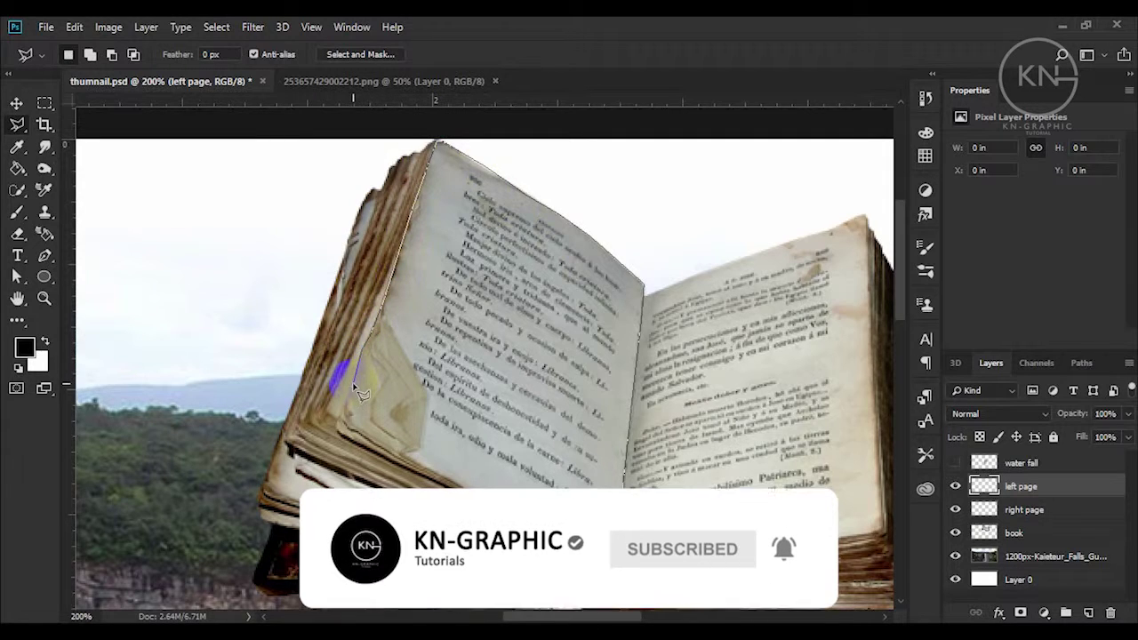
{"action": "left_click", "coordinate": [342, 424]}
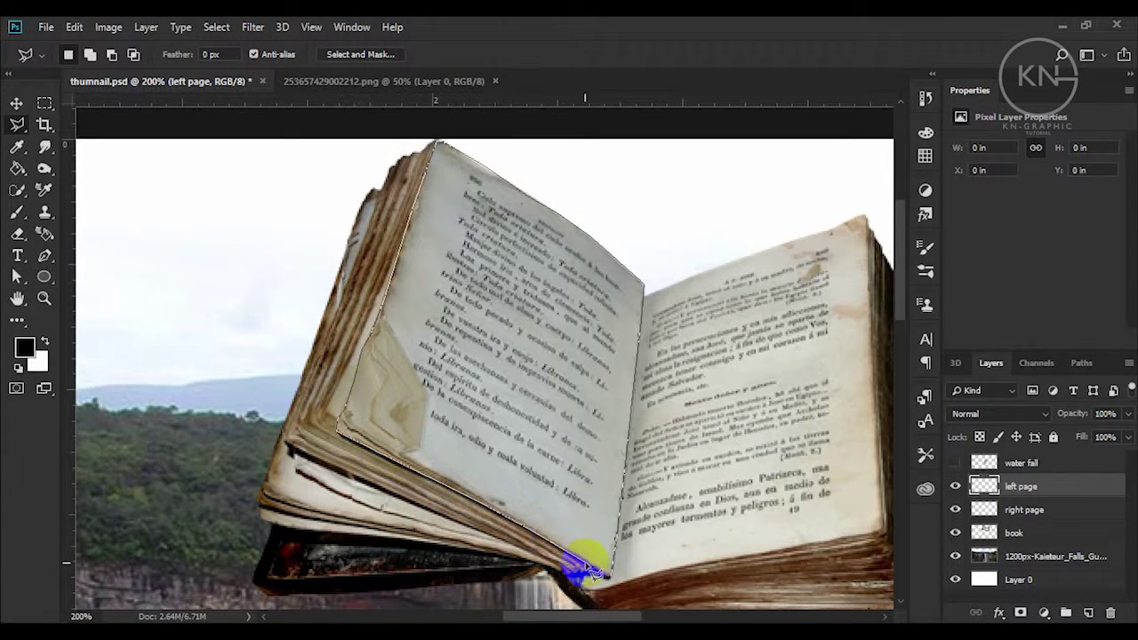
{"action": "left_click", "coordinate": [608, 578]}
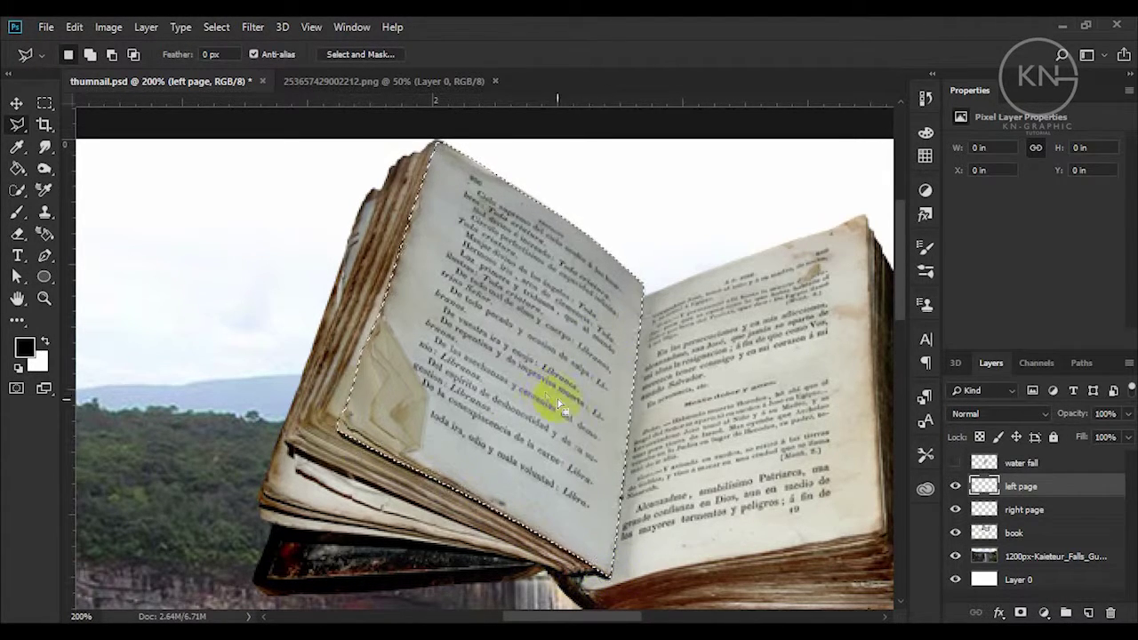
Step: Paint the left page selection solid black with a 200 px round brush, then deselect
{"action": "key", "text": "b"}
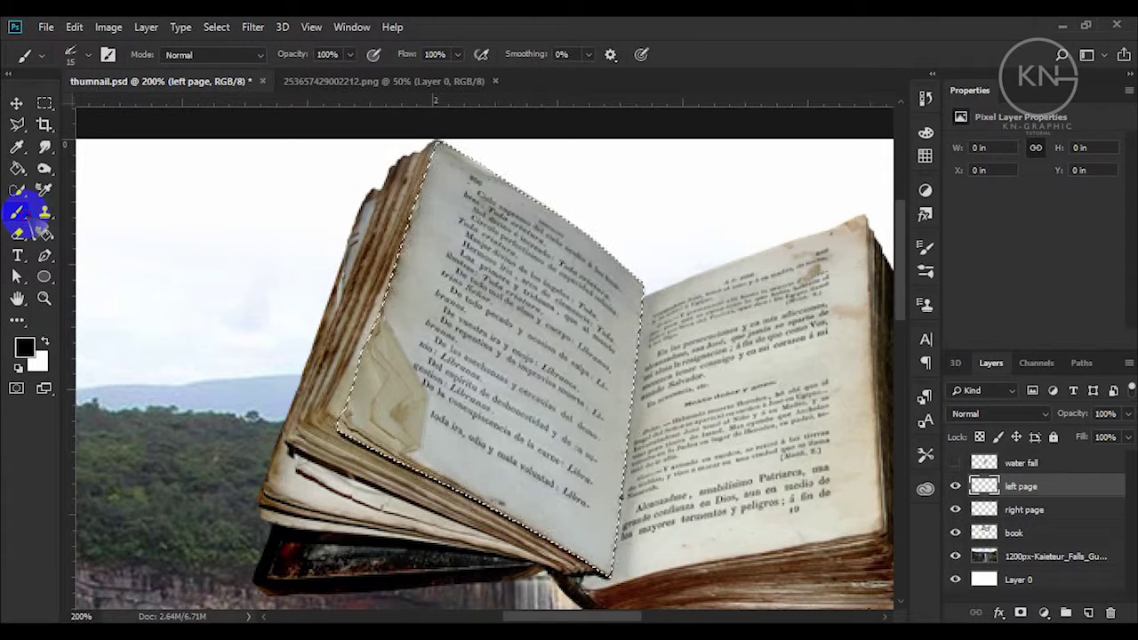
{"action": "left_click", "coordinate": [81, 54]}
{"action": "left_click", "coordinate": [116, 180]}
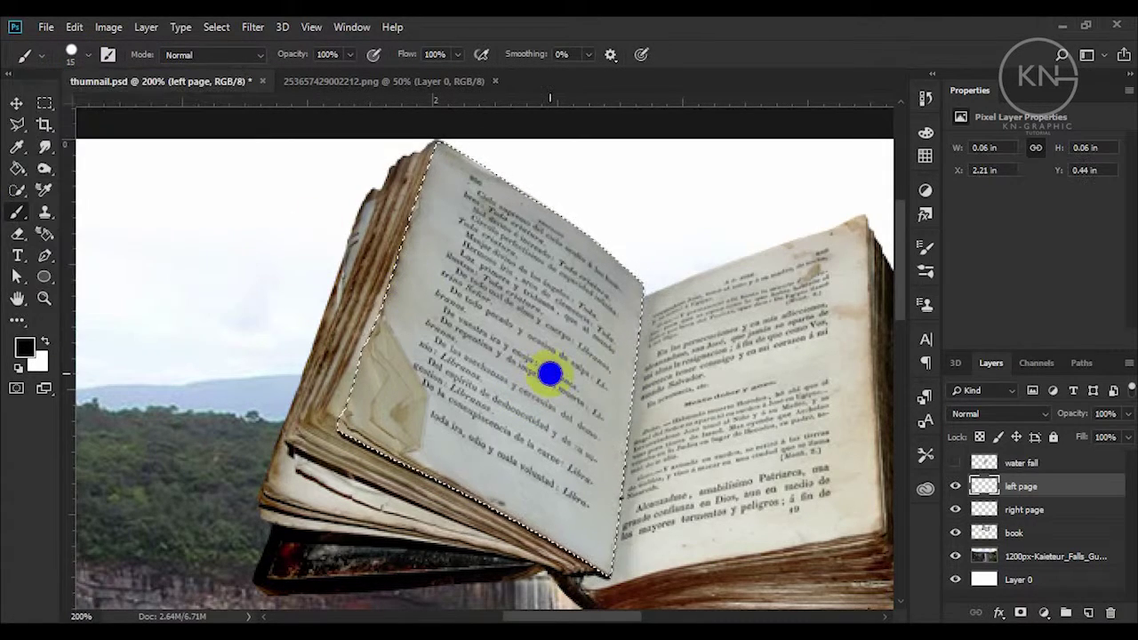
{"action": "left_click", "coordinate": [549, 373]}
{"action": "key", "text": "bracketright"}
{"action": "key", "text": "bracketright"}
{"action": "key", "text": "bracketright"}
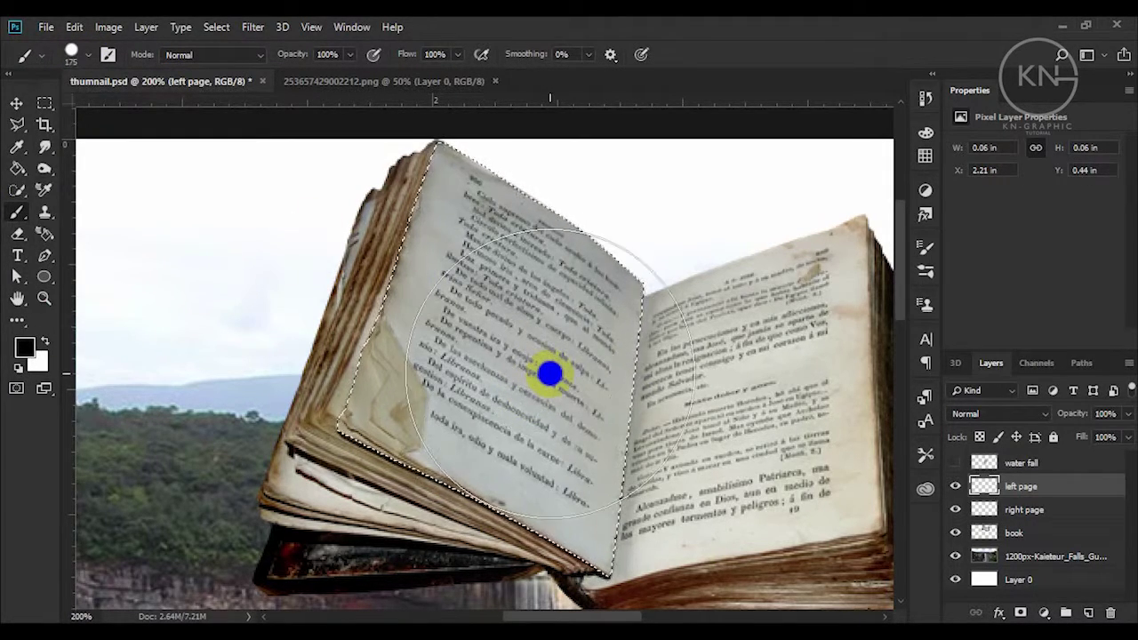
{"action": "left_click", "coordinate": [561, 424]}
{"action": "left_click_drag", "start_coordinate": [561, 424], "coordinate": [401, 413]}
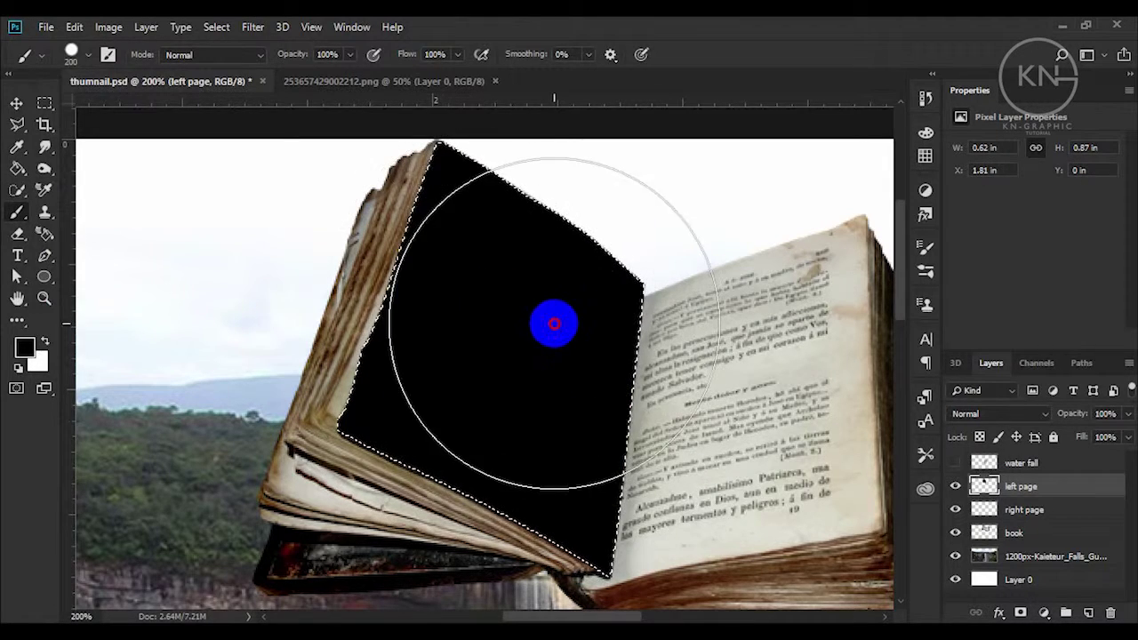
{"action": "key", "text": "p"}
{"action": "left_click", "coordinate": [16, 103]}
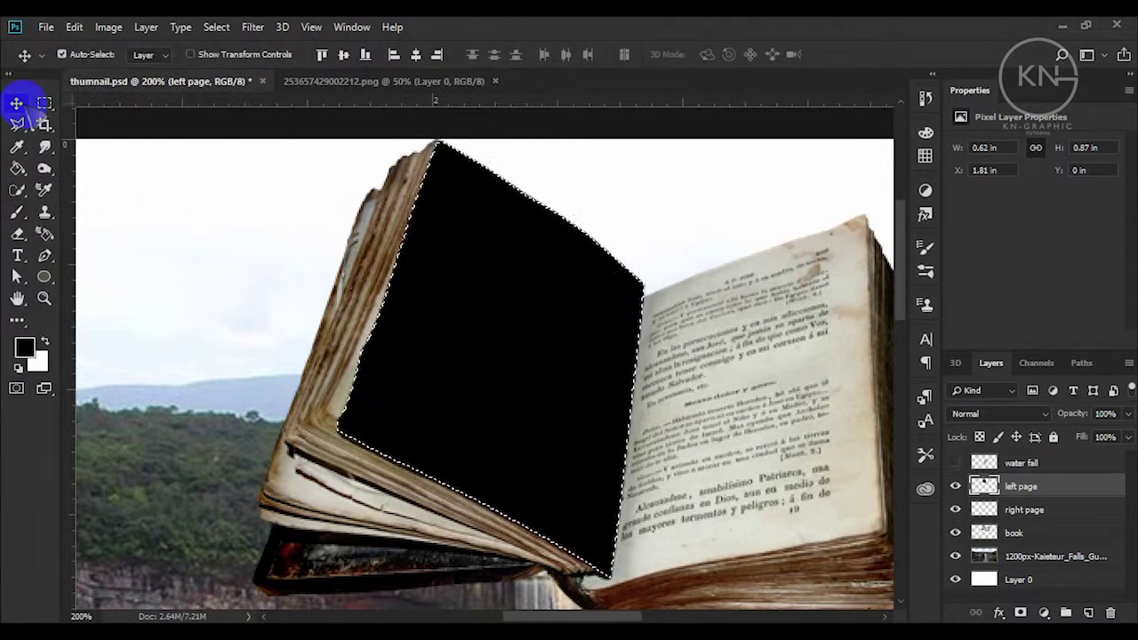
{"action": "key", "text": "ctrl+d"}
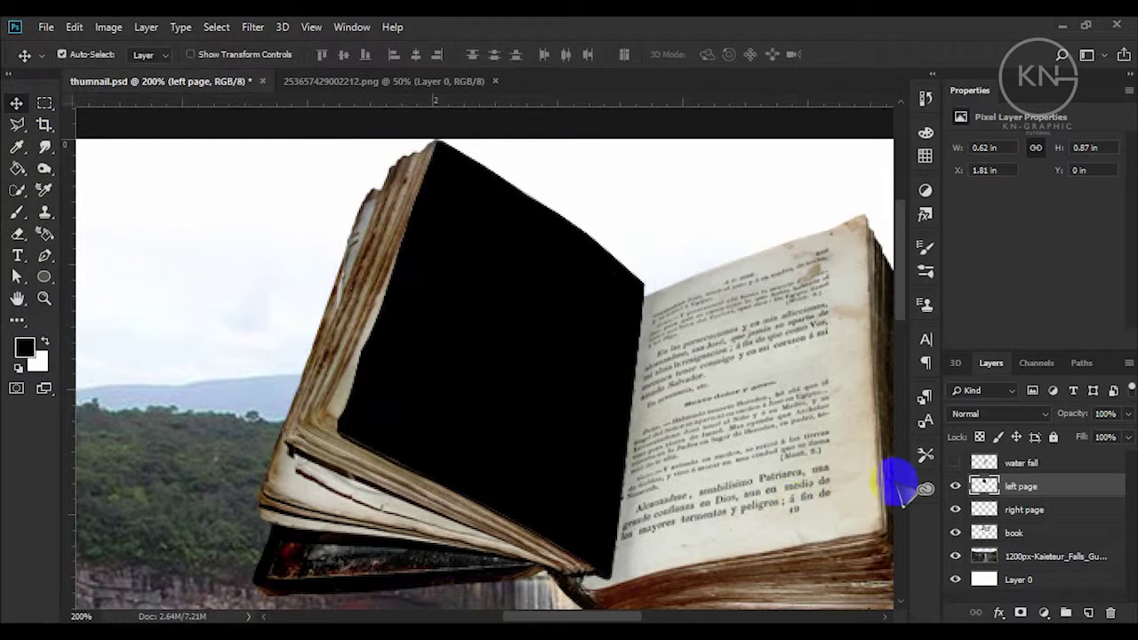
{"action": "left_click", "coordinate": [969, 507]}
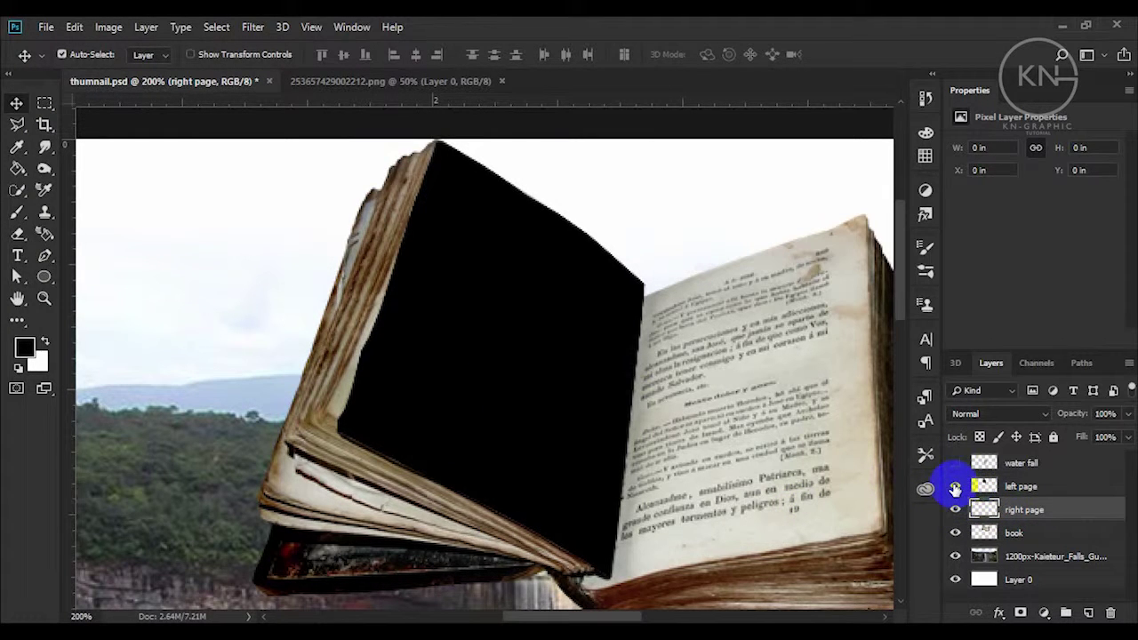
Step: Hide the left page layer and trace a closed Polygonal Lasso selection around the right page
{"action": "left_click", "coordinate": [954, 487]}
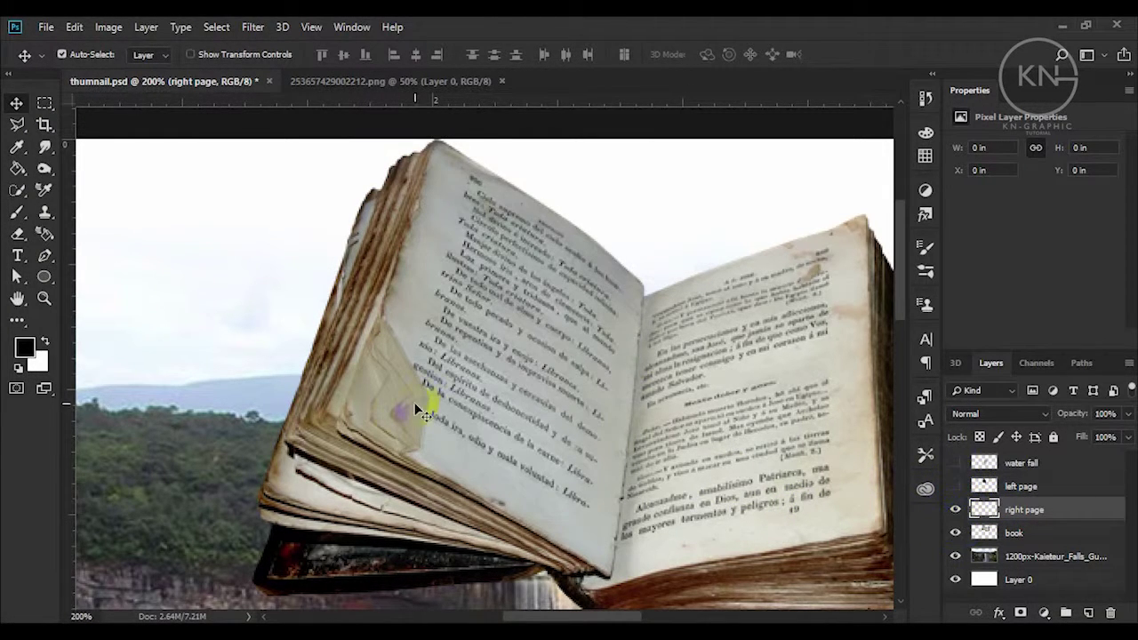
{"action": "left_click", "coordinate": [16, 125]}
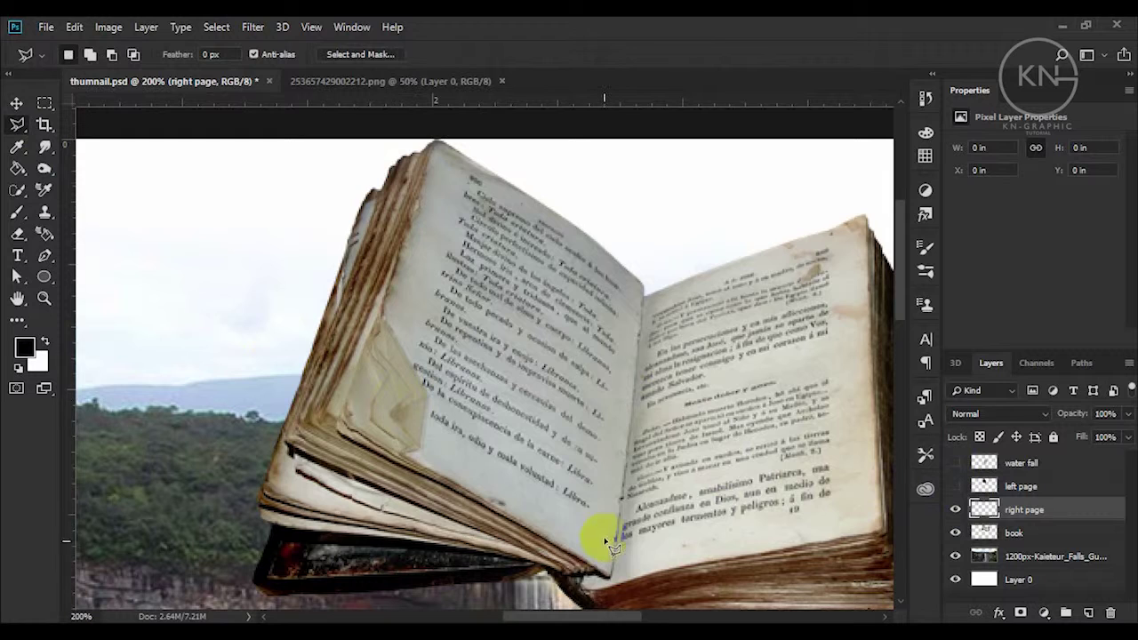
{"action": "left_click", "coordinate": [583, 584]}
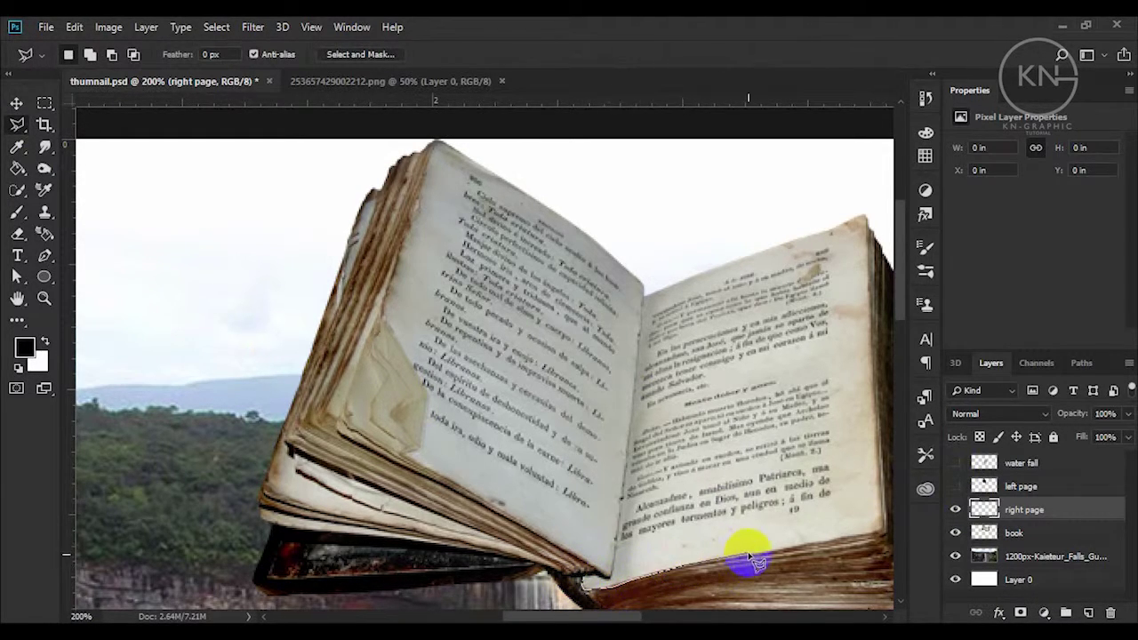
{"action": "left_click", "coordinate": [820, 548]}
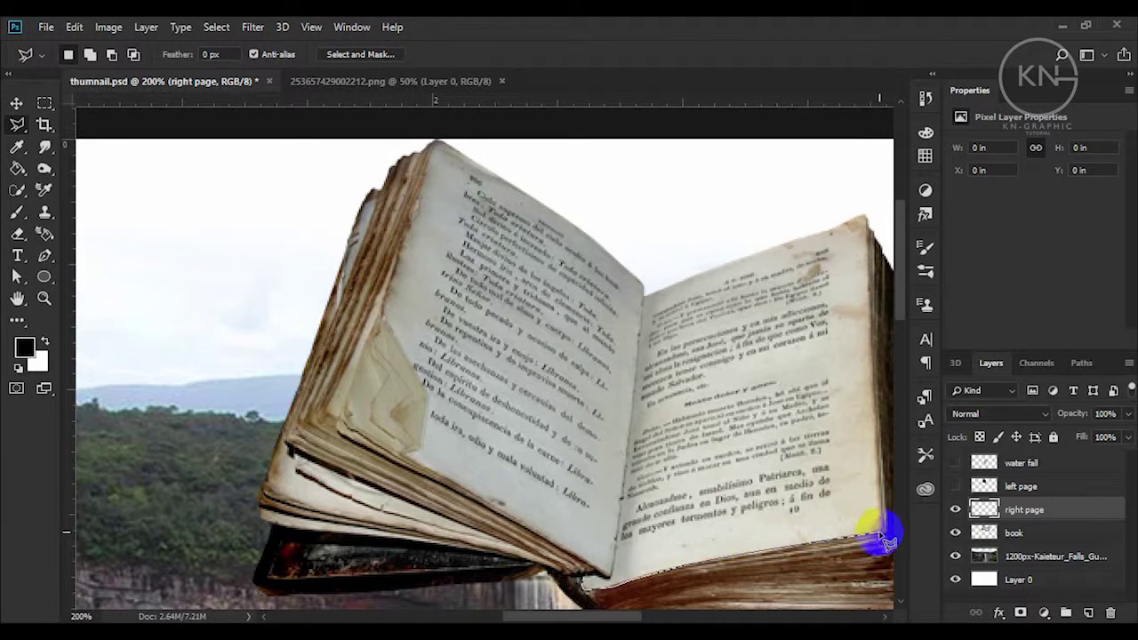
{"action": "left_click", "coordinate": [876, 325]}
{"action": "left_click", "coordinate": [876, 258]}
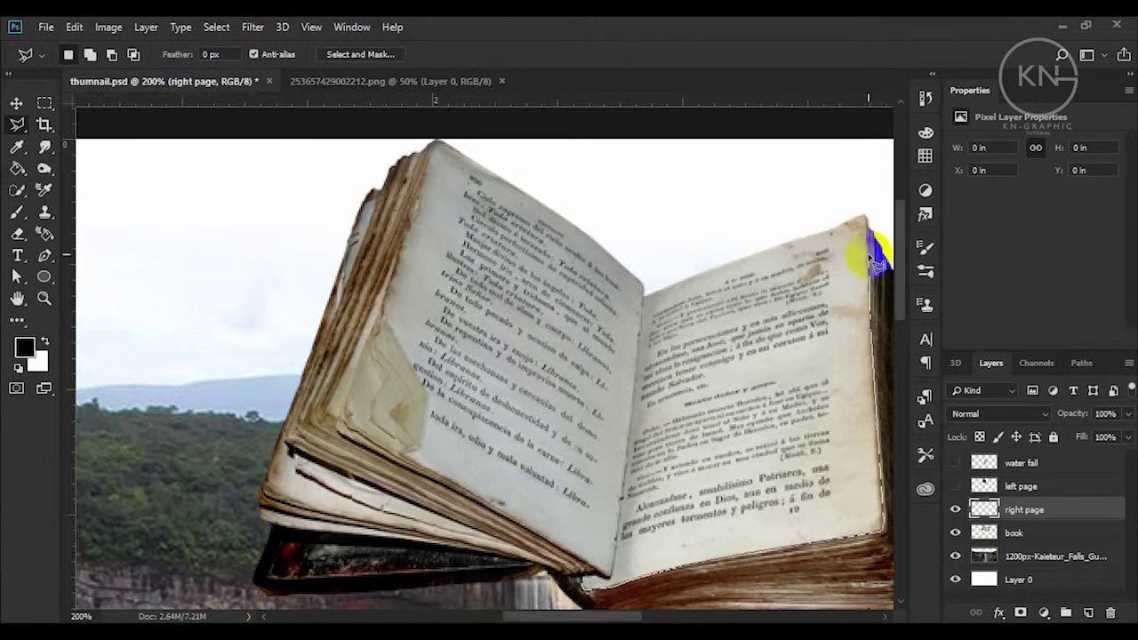
{"action": "left_click", "coordinate": [864, 218]}
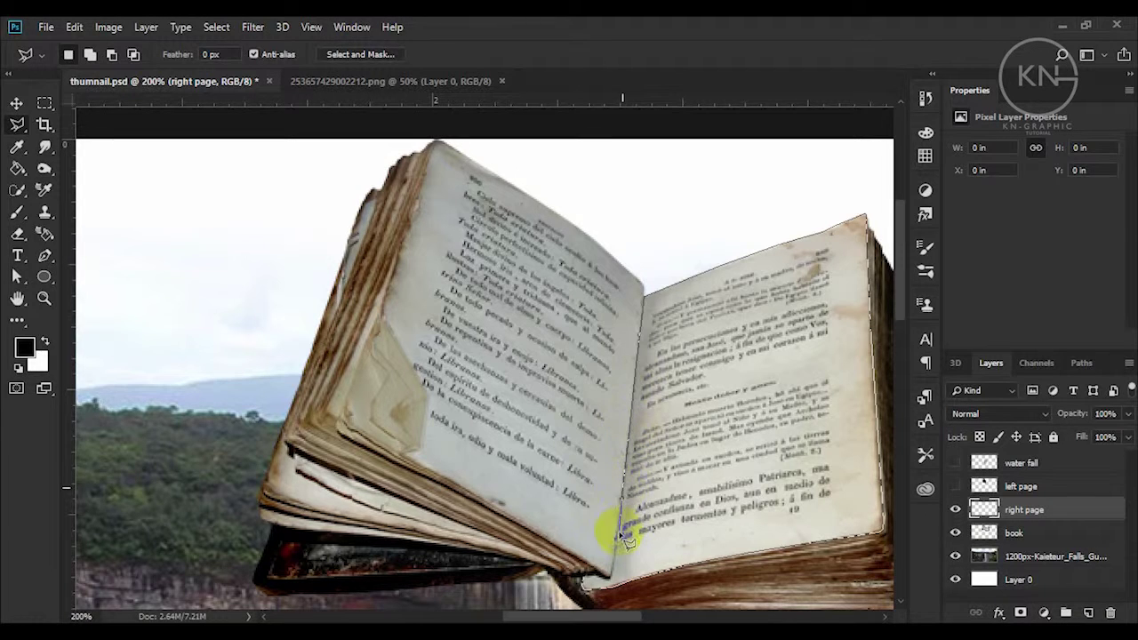
{"action": "left_click", "coordinate": [587, 582]}
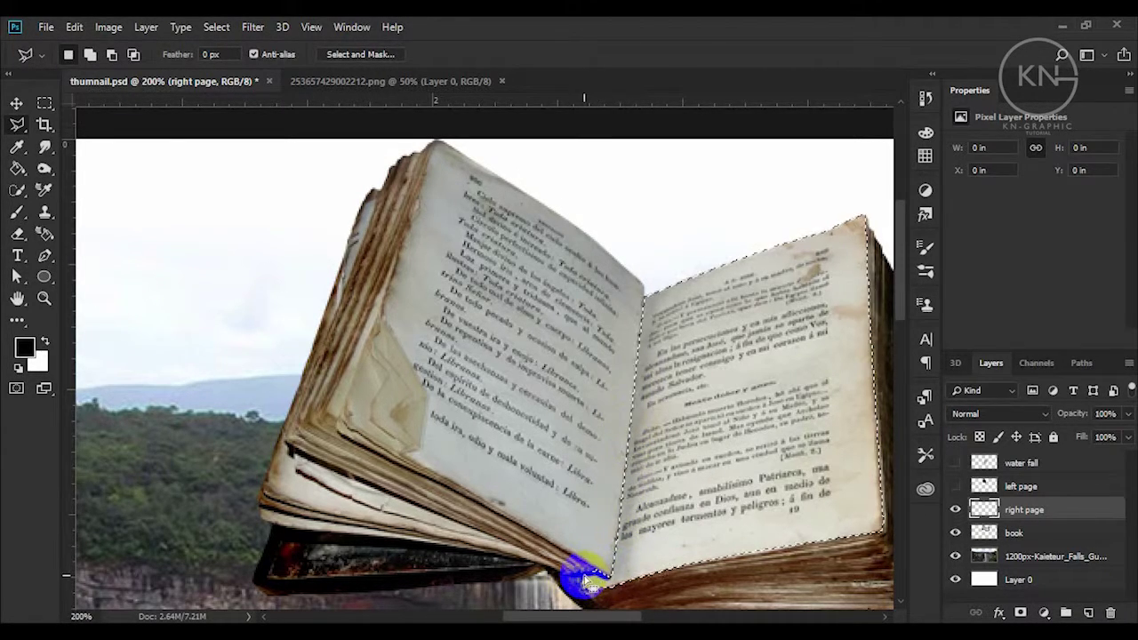
{"action": "key", "text": "c"}
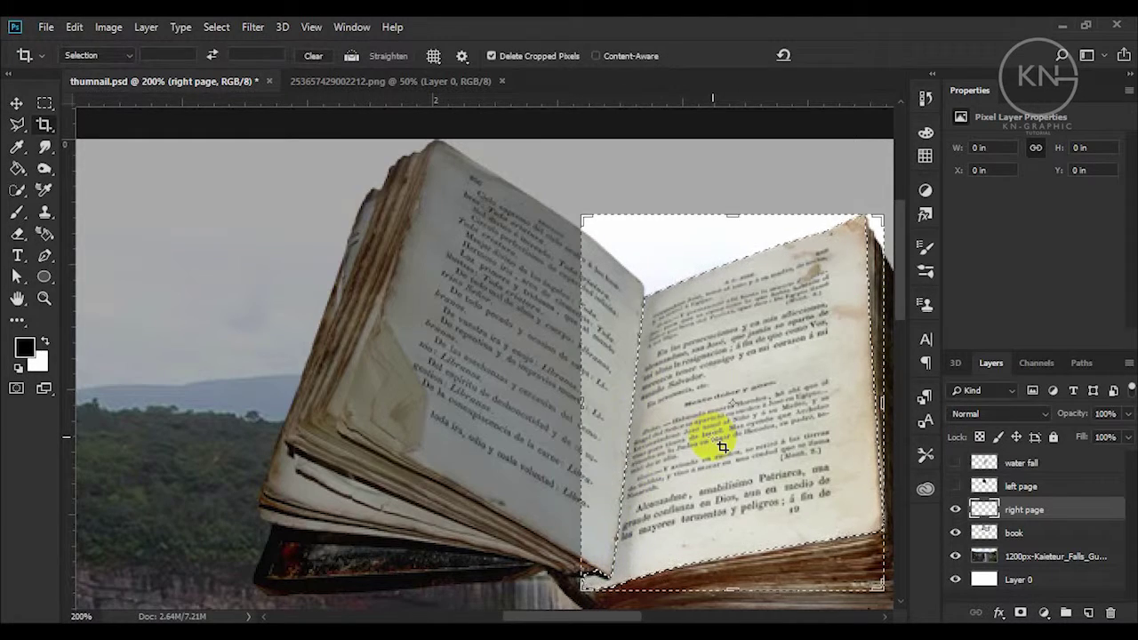
{"action": "key", "text": "Escape"}
Step: Paint the right page selection solid black and deselect
{"action": "key", "text": "b"}
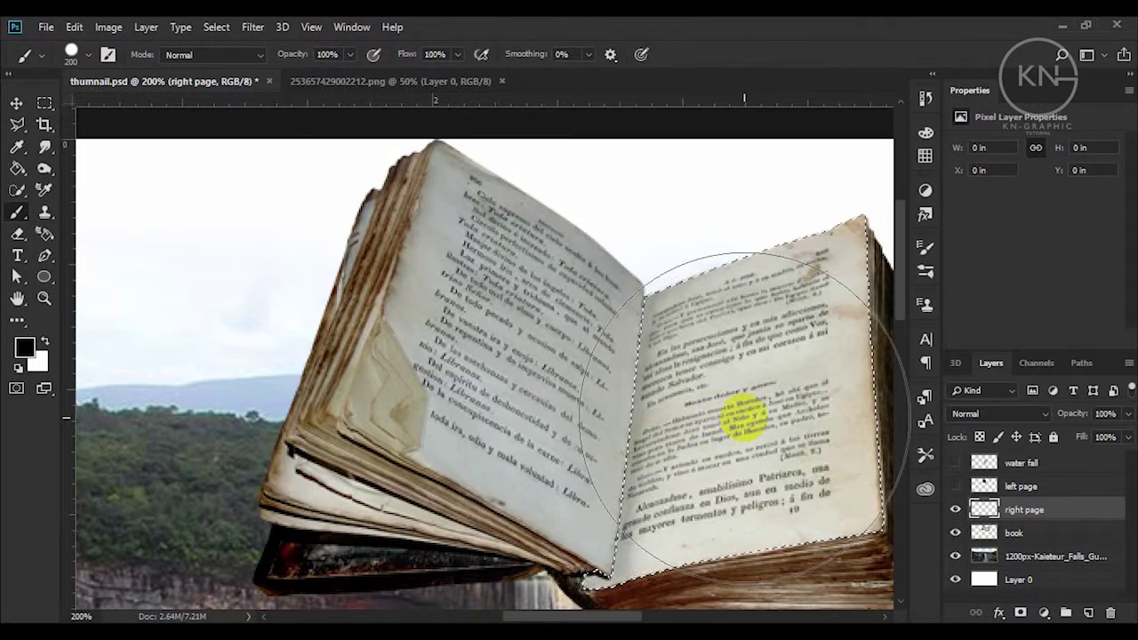
{"action": "left_click_drag", "start_coordinate": [783, 373], "coordinate": [650, 428]}
{"action": "key", "text": "v"}
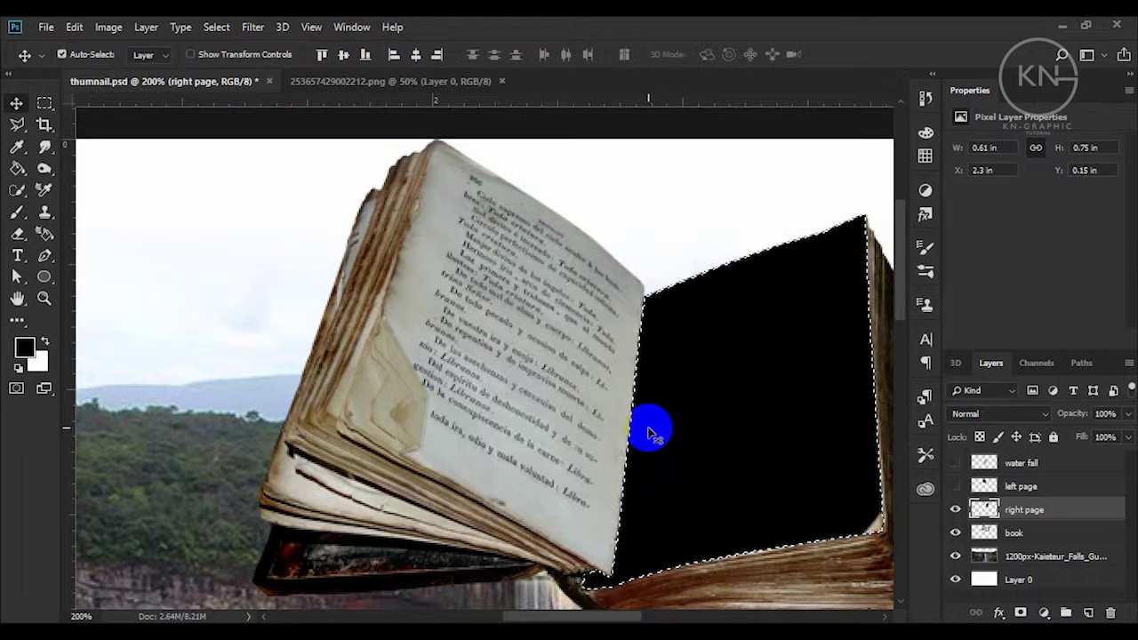
{"action": "key", "text": "ctrl+d"}
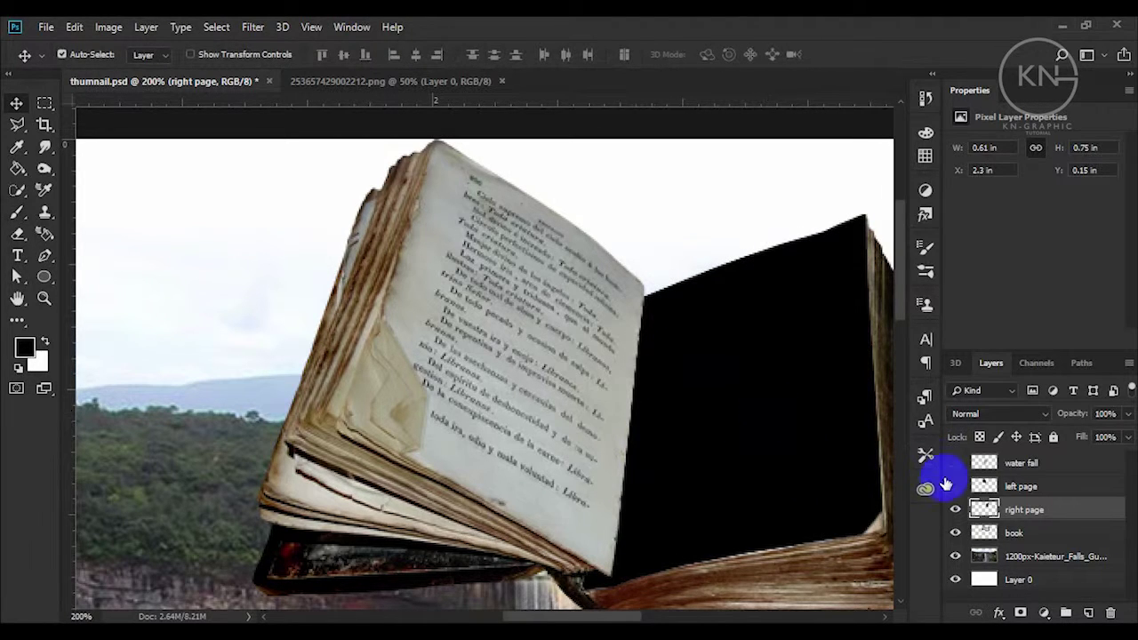
Step: Toggle the left and right page layers' visibility to compare the black pages
{"action": "left_click", "coordinate": [953, 486]}
{"action": "left_click", "coordinate": [952, 486]}
{"action": "left_click", "coordinate": [954, 509]}
{"action": "left_click", "coordinate": [953, 486]}
{"action": "left_click", "coordinate": [955, 509]}
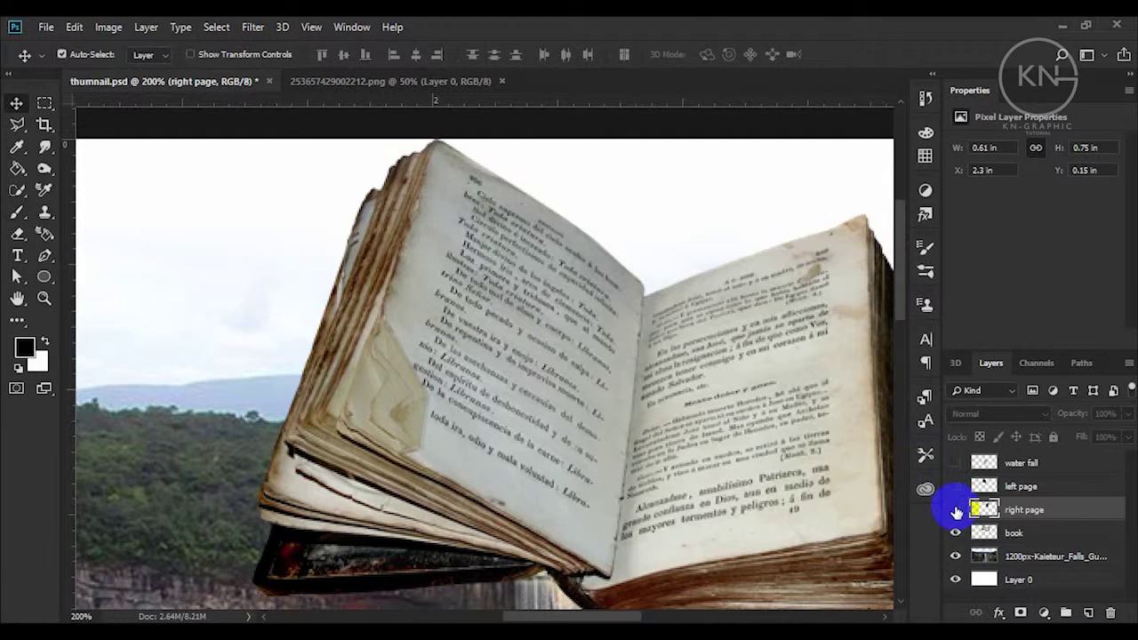
{"action": "left_click", "coordinate": [955, 509]}
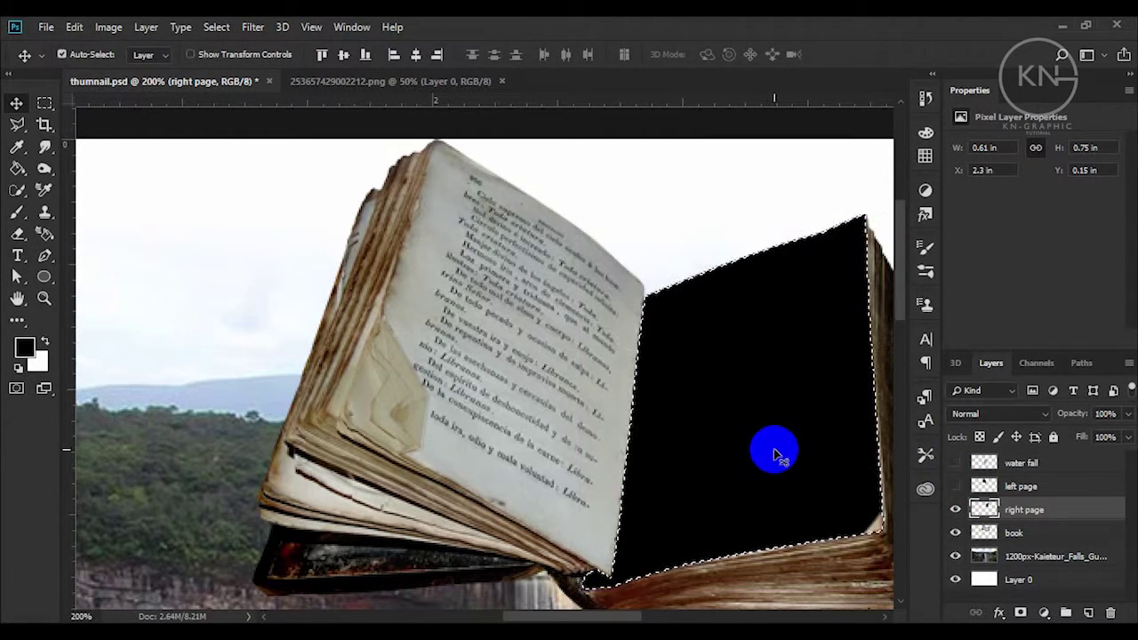
{"action": "key", "text": "b"}
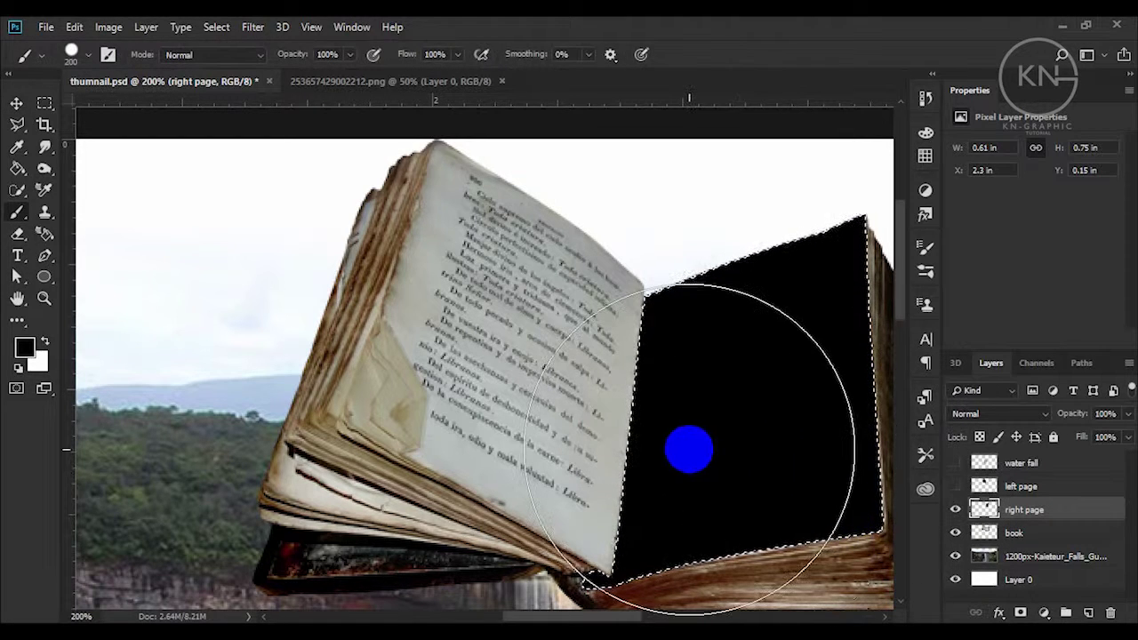
{"action": "key", "text": "ctrl+d"}
{"action": "key", "text": "v"}
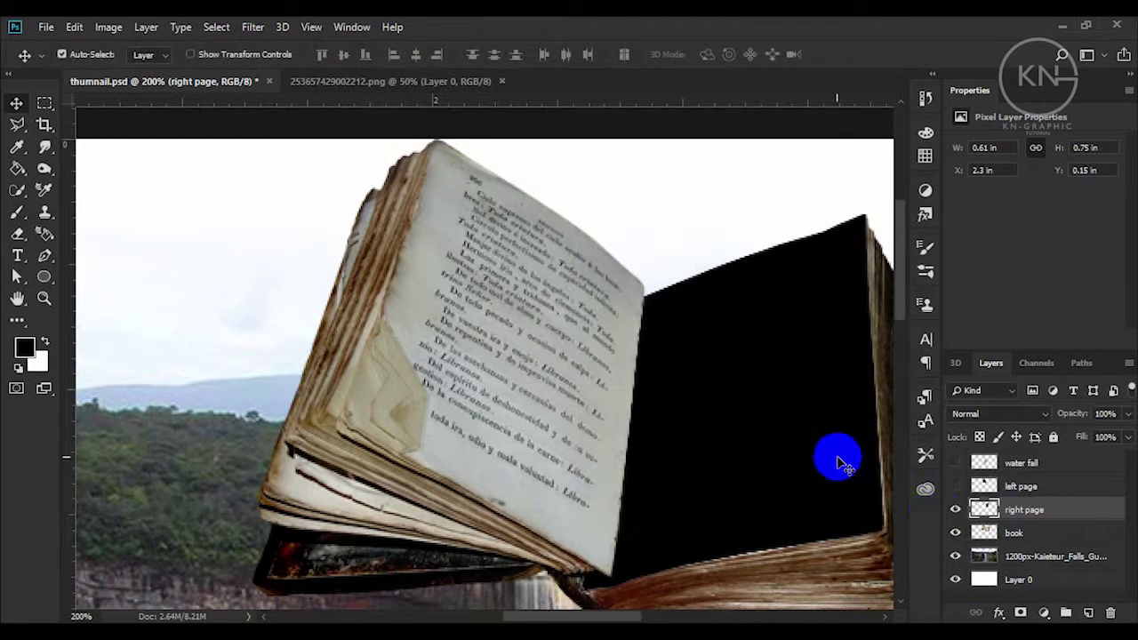
Step: Fit the view to the window and close the 253657429002212.png document
{"action": "key", "text": "ctrl+0"}
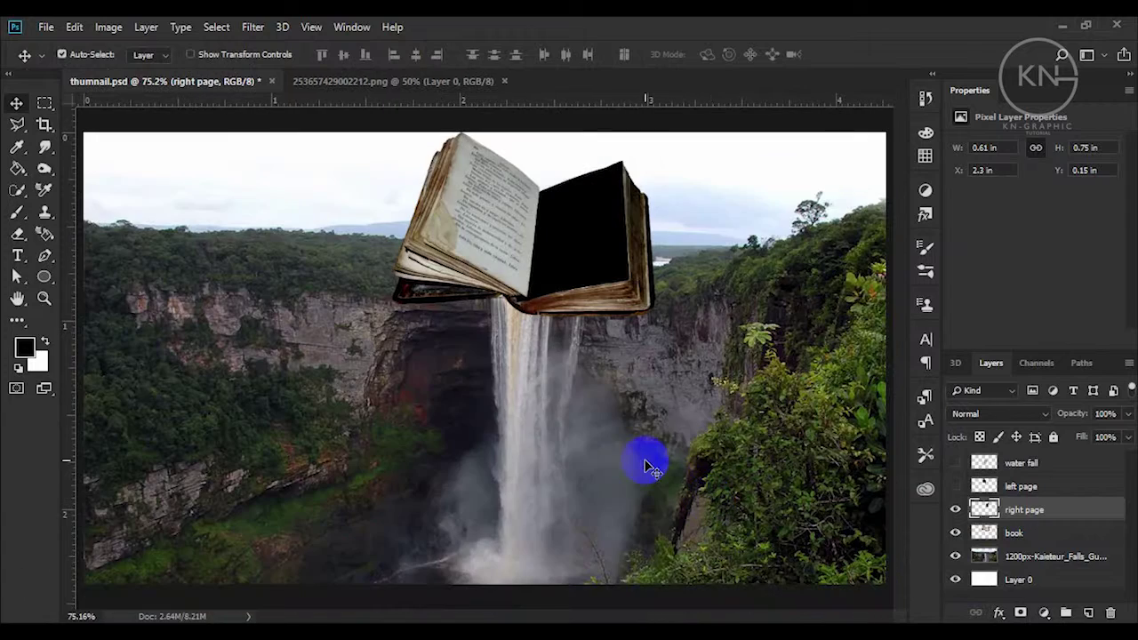
{"action": "left_click", "coordinate": [955, 486]}
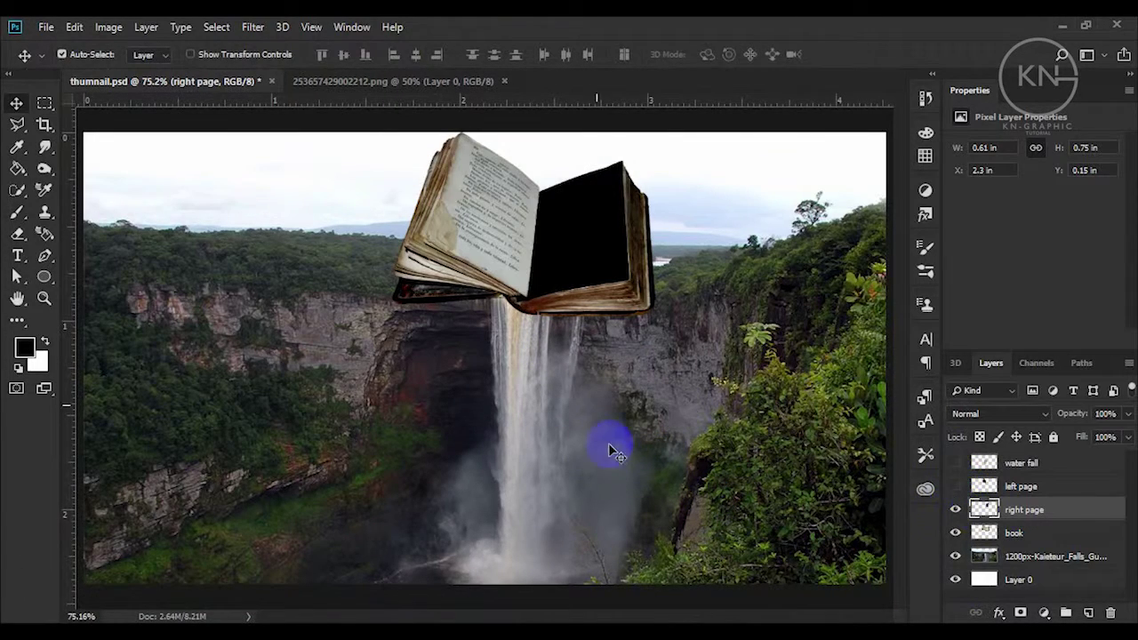
{"action": "mouse_move", "coordinate": [524, 196]}
{"action": "left_mouse_down"}
{"action": "mouse_move", "coordinate": [435, 151]}
{"action": "mouse_move", "coordinate": [369, 89]}
{"action": "left_mouse_up"}
{"action": "left_click", "coordinate": [369, 82]}
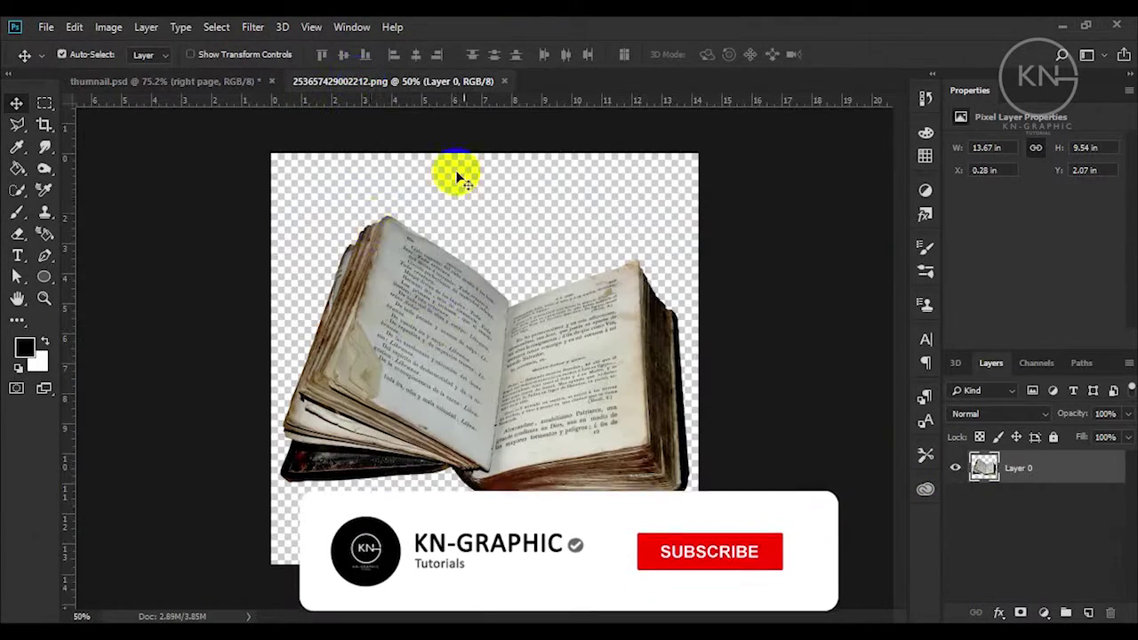
{"action": "left_click", "coordinate": [504, 81]}
Step: Open the grass image as a new document
{"action": "left_click", "coordinate": [45, 27]}
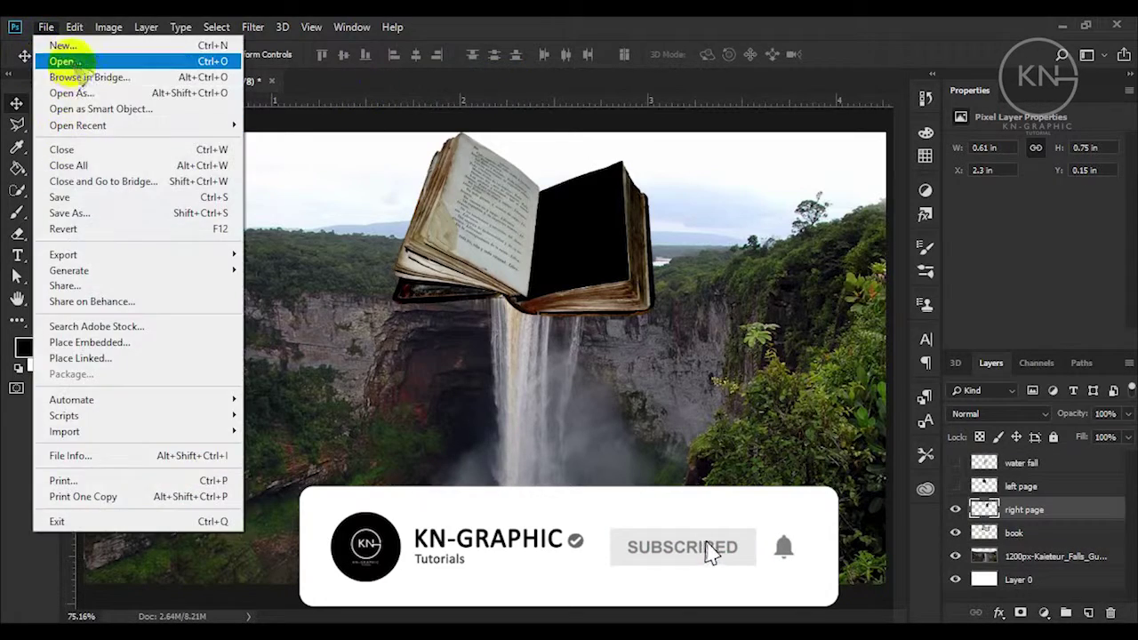
{"action": "left_click", "coordinate": [50, 58]}
{"action": "left_click", "coordinate": [292, 271]}
{"action": "left_click", "coordinate": [423, 389]}
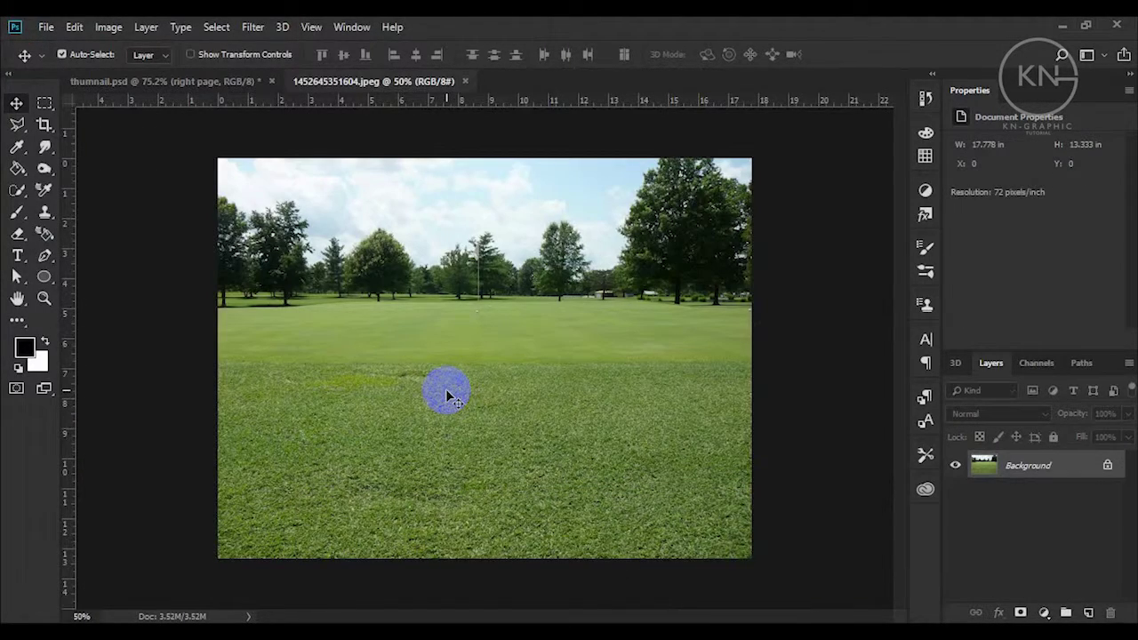
Step: Marquee the lower grassy half of the photo and drag it into thumnail.psd
{"action": "key", "text": "m"}
{"action": "left_click_drag", "start_coordinate": [217, 354], "coordinate": [757, 587]}
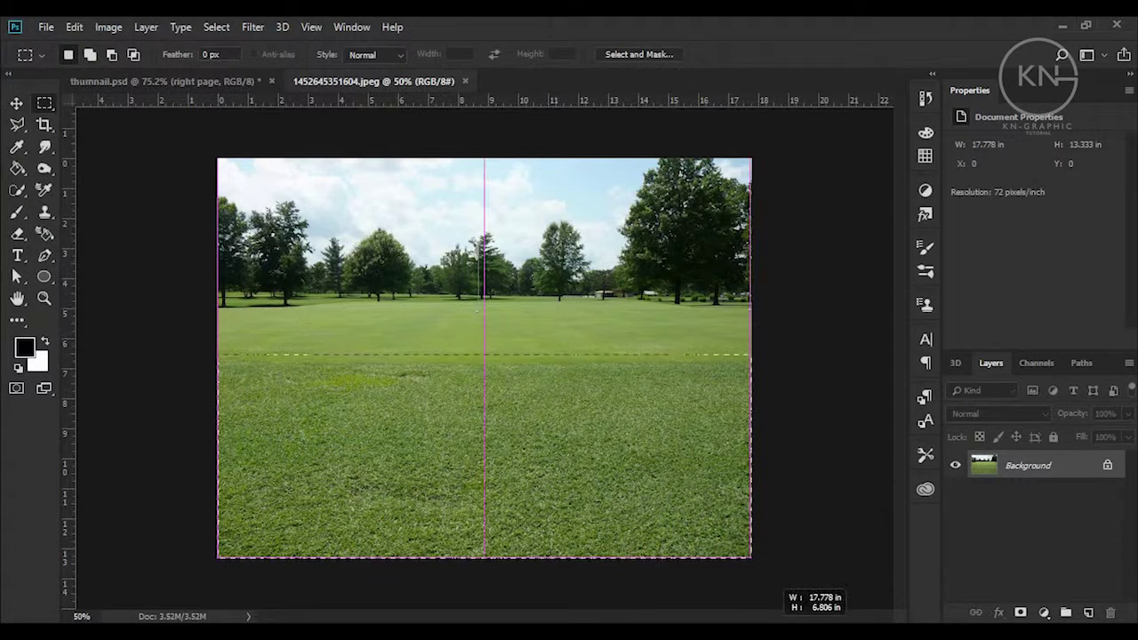
{"action": "left_click_drag", "start_coordinate": [630, 471], "coordinate": [630, 485]}
{"action": "key", "text": "v"}
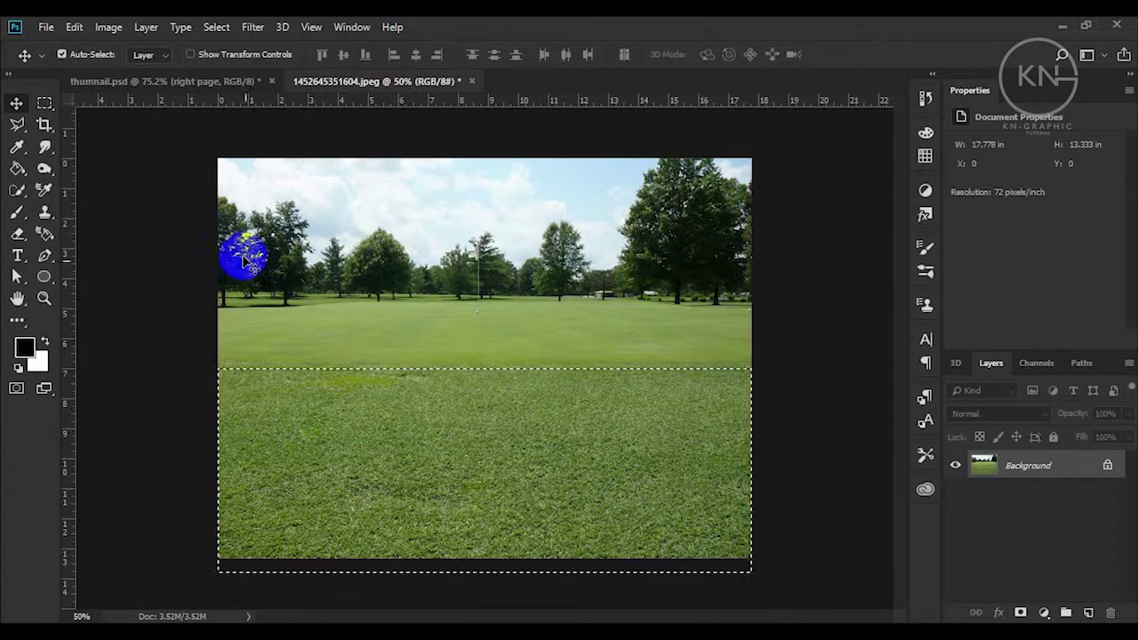
{"action": "mouse_move", "coordinate": [284, 474]}
{"action": "left_mouse_down"}
{"action": "mouse_move", "coordinate": [579, 304]}
{"action": "mouse_move", "coordinate": [190, 373]}
{"action": "mouse_move", "coordinate": [480, 384]}
{"action": "left_mouse_up"}
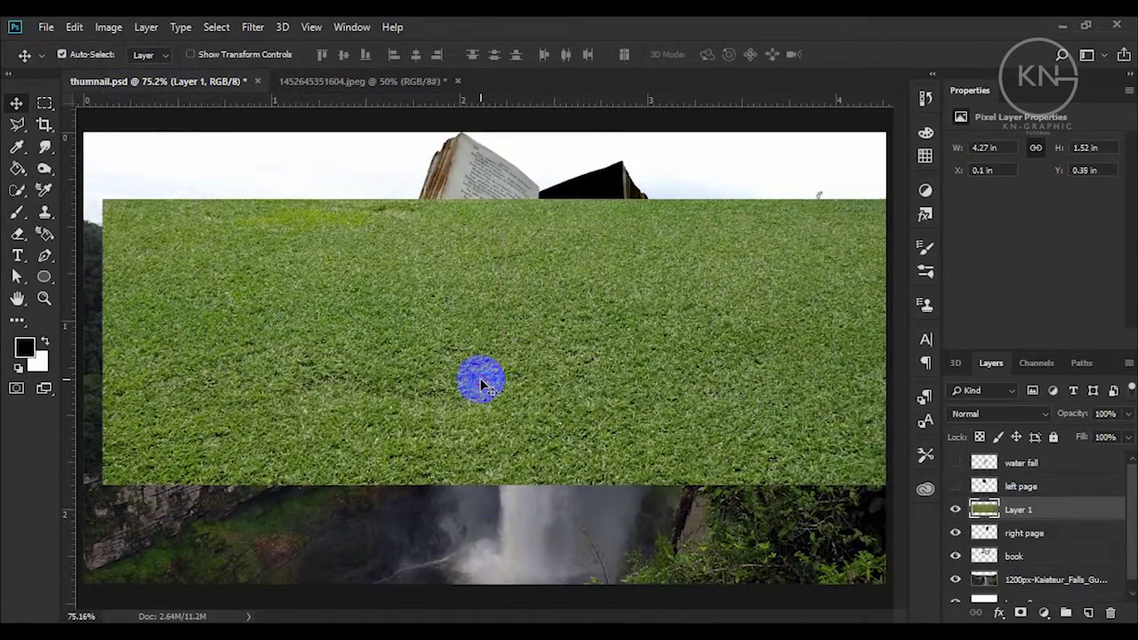
Step: Copy a smaller grass rectangle to its own layer, delete the full-size grass layer, and duplicate it
{"action": "key", "text": "m"}
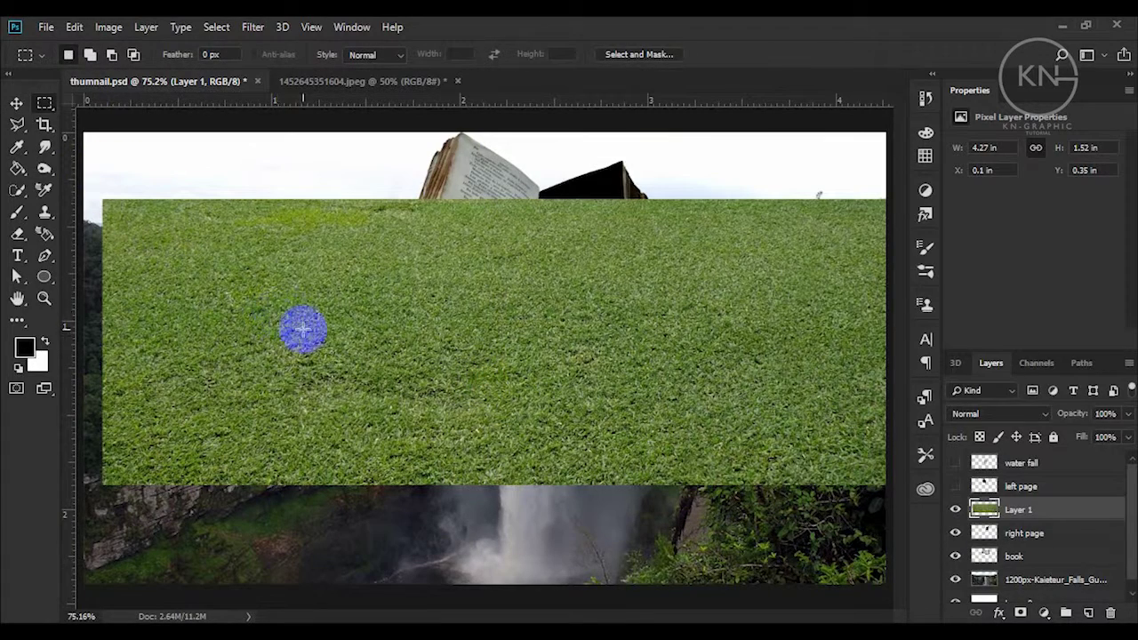
{"action": "mouse_move", "coordinate": [103, 185]}
{"action": "left_mouse_down"}
{"action": "mouse_move", "coordinate": [523, 513]}
{"action": "mouse_move", "coordinate": [481, 509]}
{"action": "mouse_move", "coordinate": [93, 169]}
{"action": "left_mouse_up"}
{"action": "left_click", "coordinate": [481, 509]}
{"action": "key", "text": "ctrl+j"}
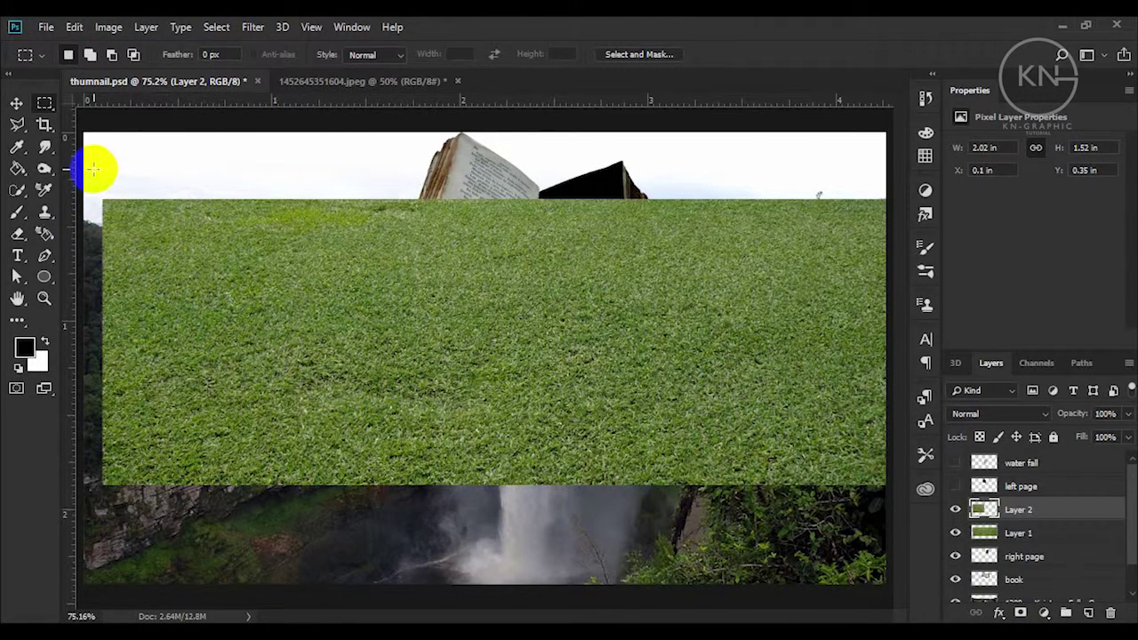
{"action": "left_click_drag", "start_coordinate": [1013, 533], "coordinate": [1110, 613]}
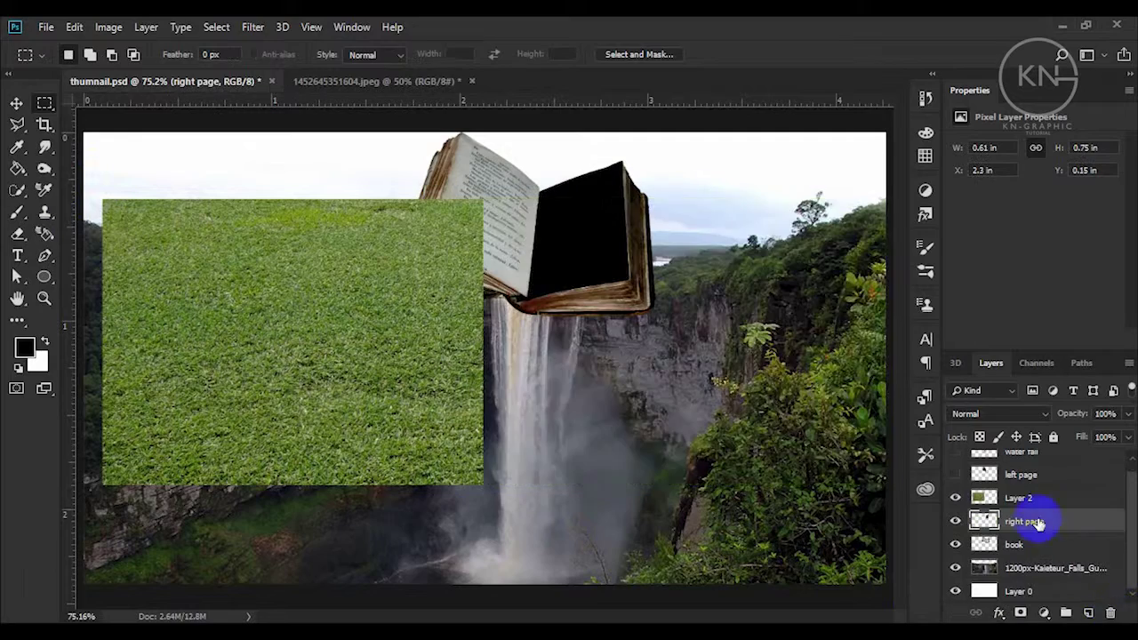
{"action": "left_click_drag", "start_coordinate": [1018, 499], "coordinate": [1088, 613]}
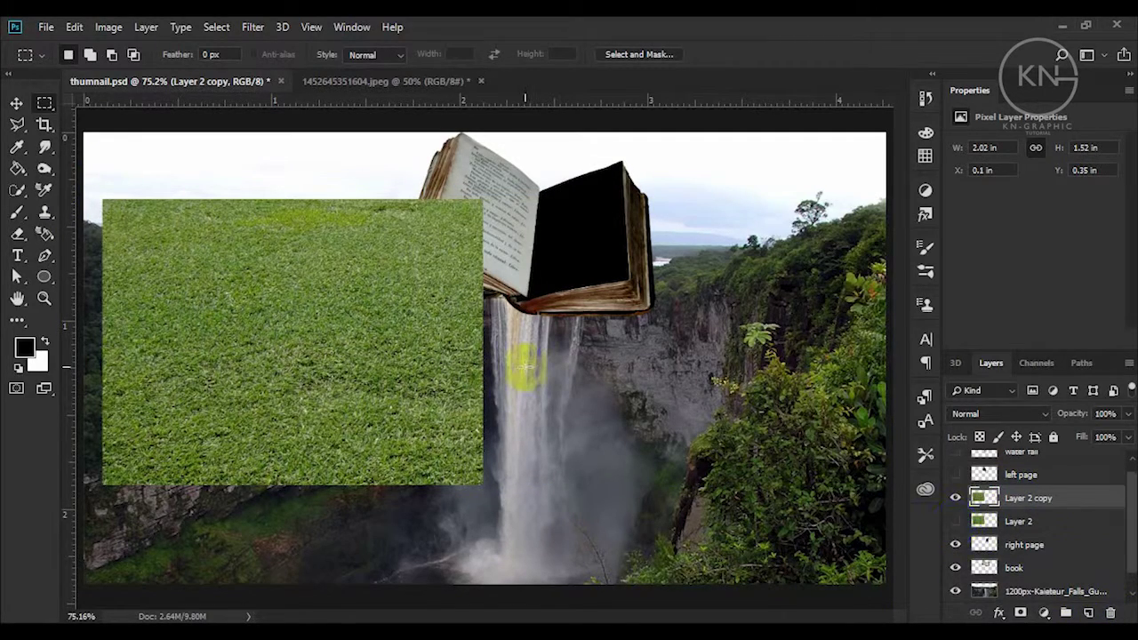
Step: Scale the grass patch down and position it over the book's right page
{"action": "key", "text": "v"}
{"action": "left_click_drag", "start_coordinate": [364, 296], "coordinate": [622, 247]}
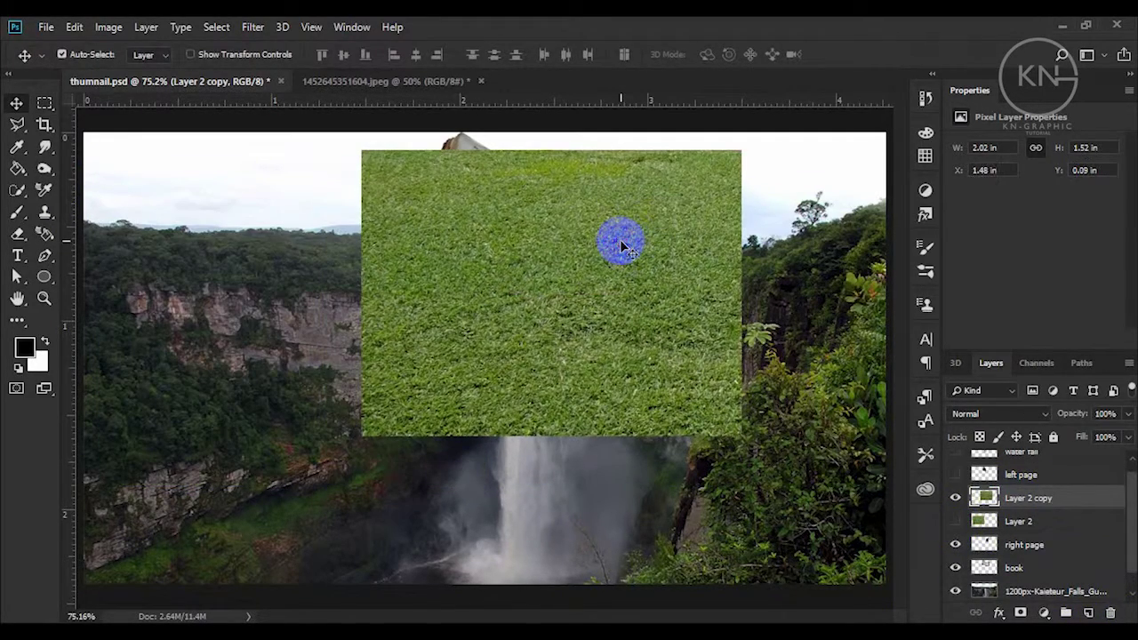
{"action": "key", "text": "ctrl+t"}
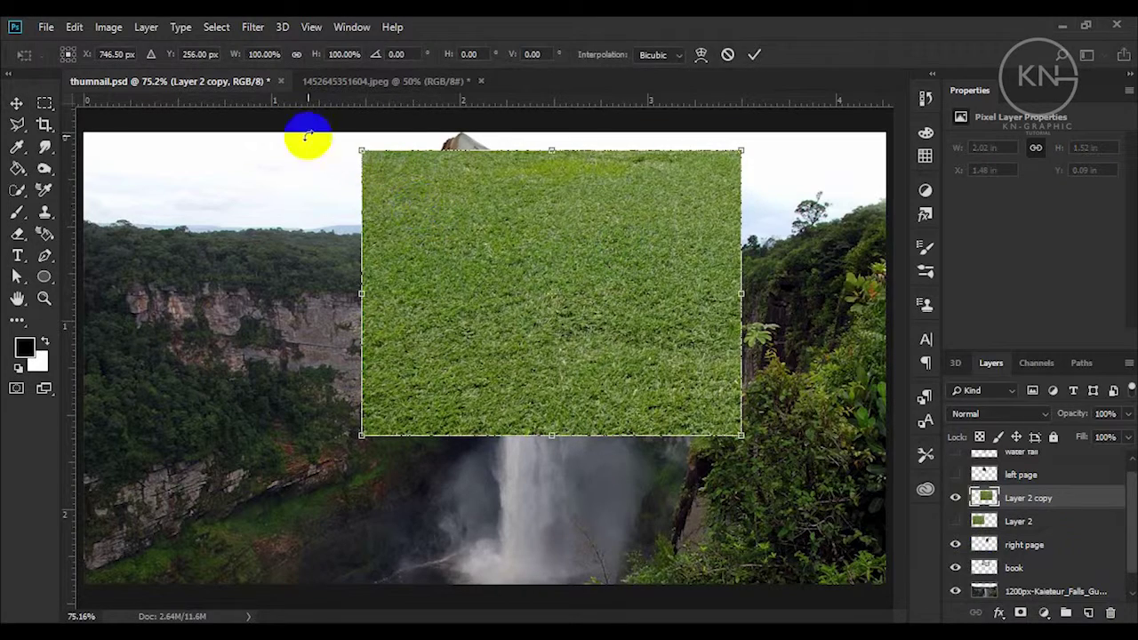
{"action": "left_click_drag", "start_coordinate": [361, 151], "coordinate": [435, 206]}
{"action": "left_click_drag", "start_coordinate": [550, 259], "coordinate": [598, 201]}
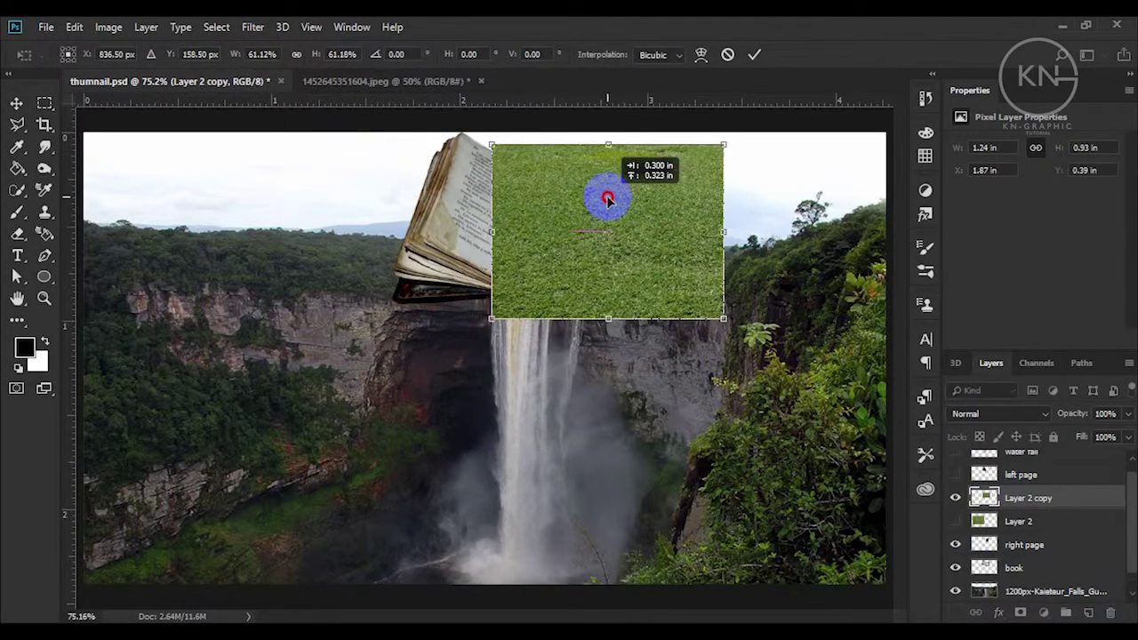
{"action": "key", "text": "Return"}
Step: Place Layer 2 copy above 'right page' and clip it to the page with a clipping mask
{"action": "mouse_move", "coordinate": [1023, 498]}
{"action": "left_mouse_down"}
{"action": "mouse_move", "coordinate": [1017, 525]}
{"action": "mouse_move", "coordinate": [1011, 471]}
{"action": "left_mouse_up"}
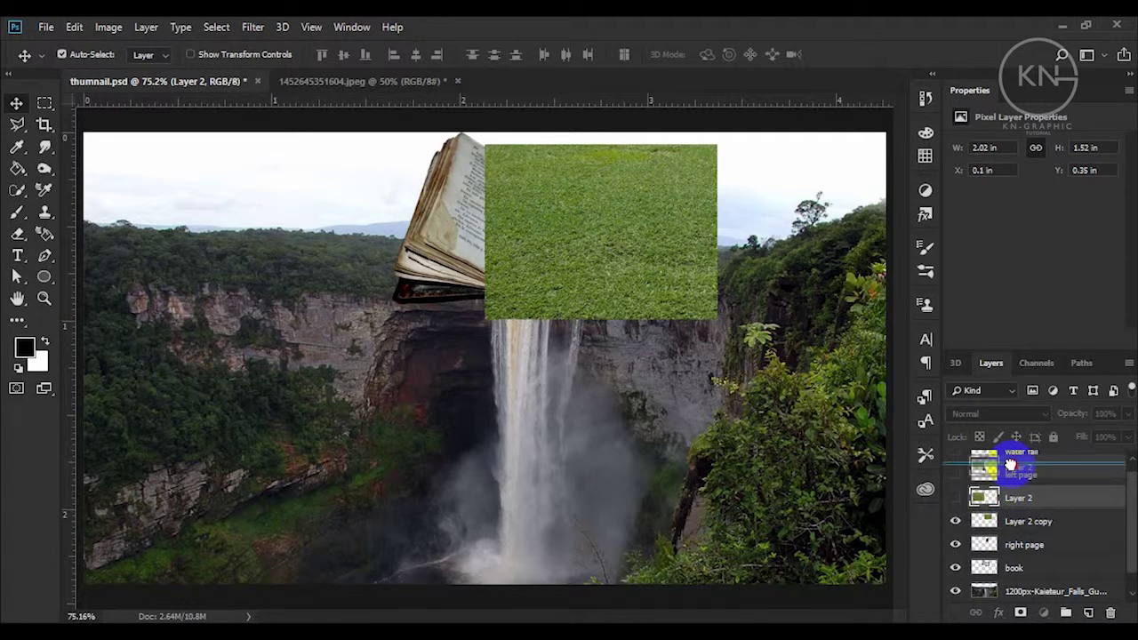
{"action": "left_click", "coordinate": [1017, 523]}
{"action": "right_click", "coordinate": [1013, 520]}
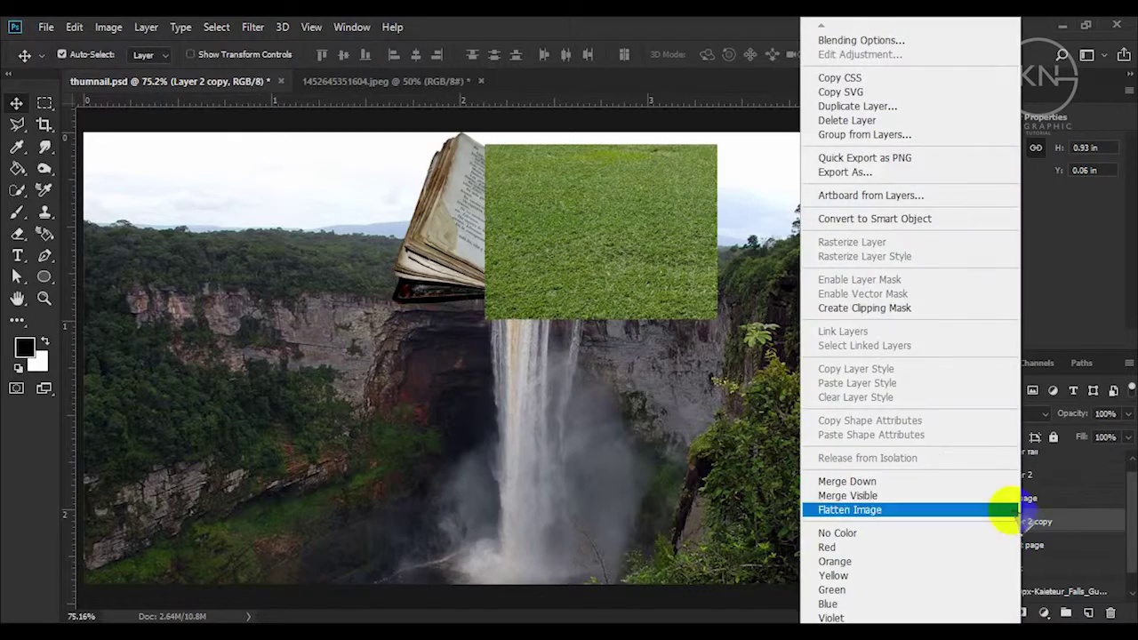
{"action": "left_click", "coordinate": [891, 306]}
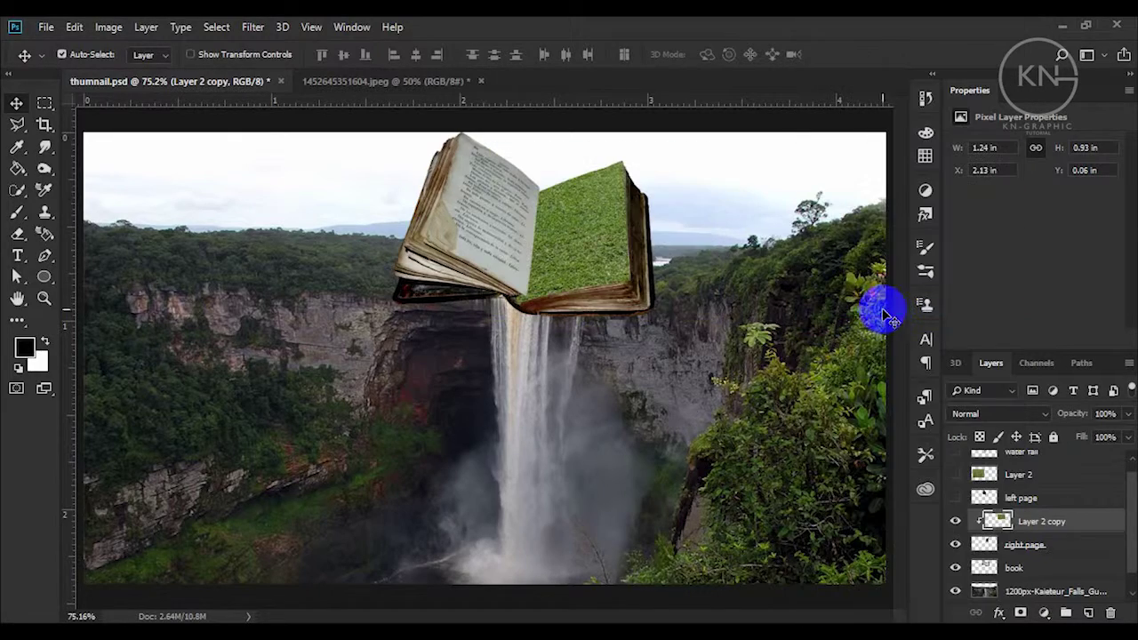
{"action": "key", "text": "z"}
{"action": "left_click", "coordinate": [596, 251]}
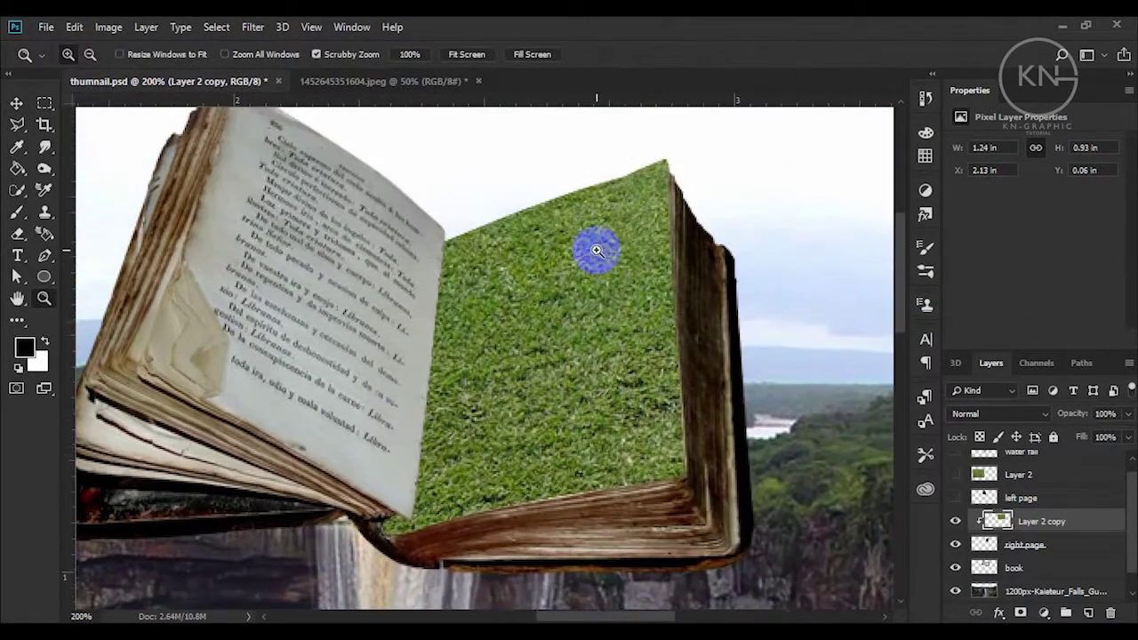
Step: Put the right-page grass into a Warp grid and bend its corners toward the page
{"action": "key", "text": "v"}
{"action": "key", "text": "ctrl+t"}
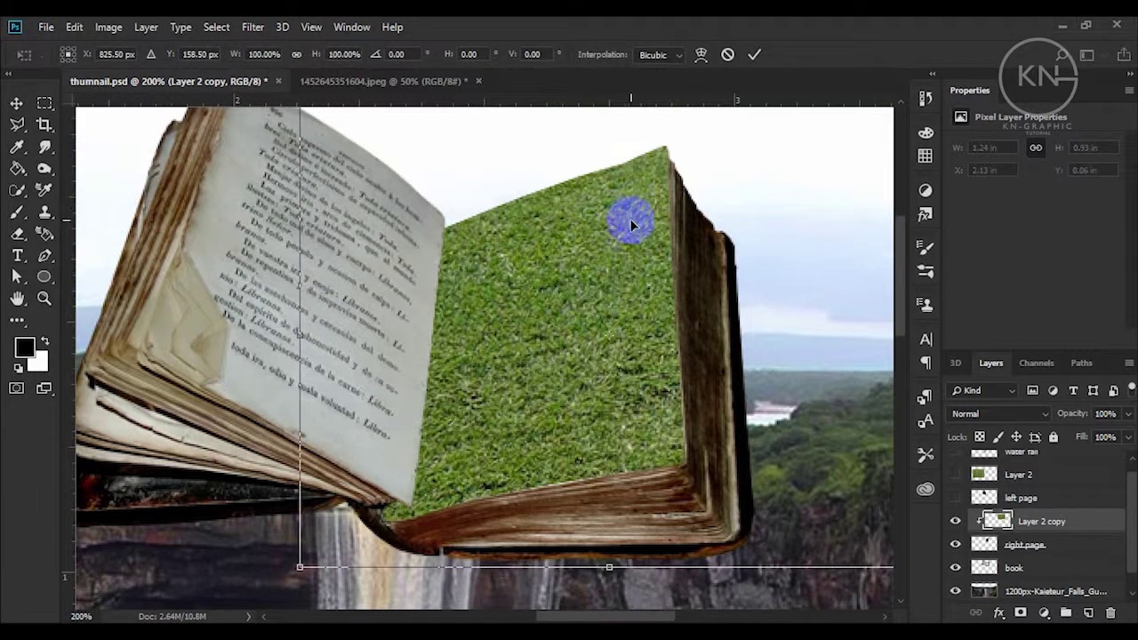
{"action": "right_click", "coordinate": [635, 276]}
{"action": "left_click", "coordinate": [665, 379]}
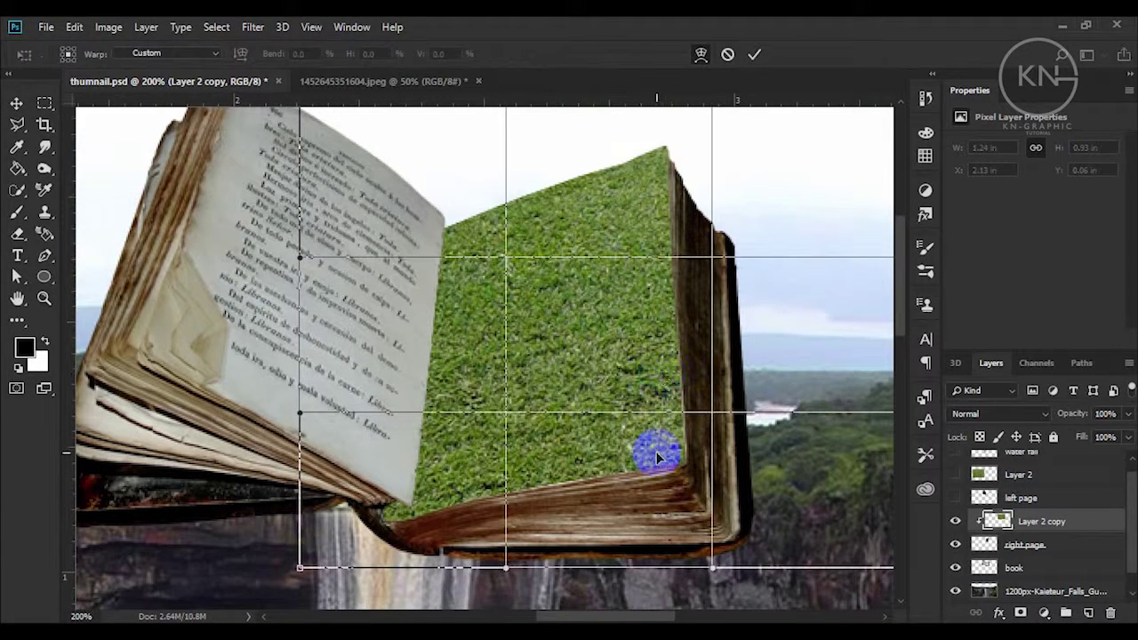
{"action": "left_click_drag", "start_coordinate": [690, 492], "coordinate": [711, 511]}
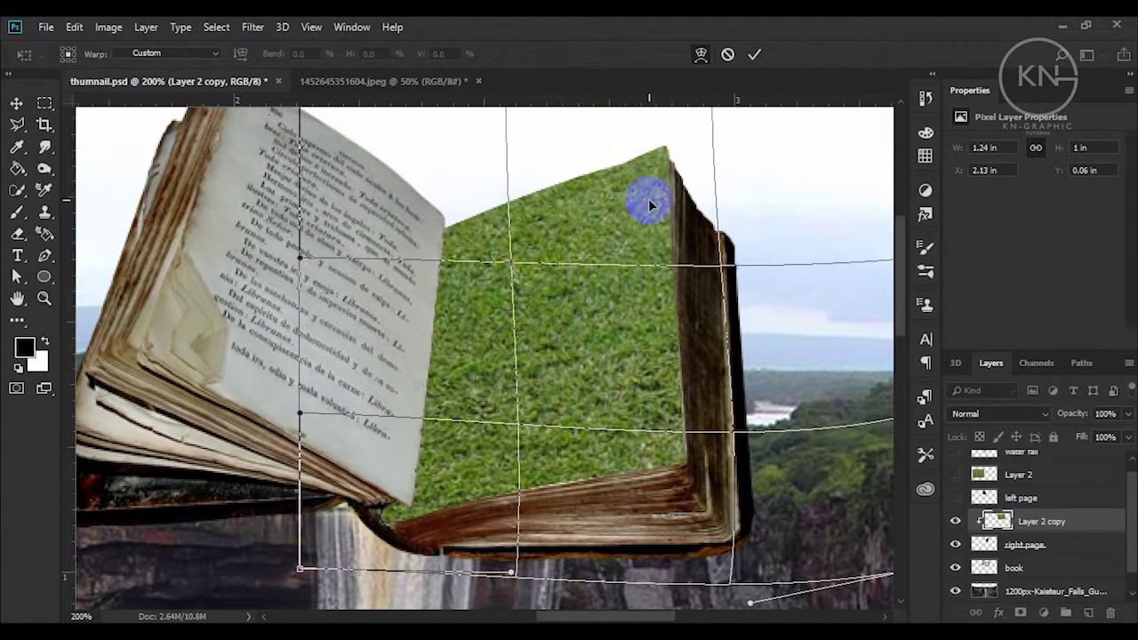
{"action": "left_click_drag", "start_coordinate": [650, 198], "coordinate": [640, 182]}
{"action": "left_click_drag", "start_coordinate": [389, 356], "coordinate": [404, 356]}
{"action": "left_click_drag", "start_coordinate": [374, 531], "coordinate": [376, 535]}
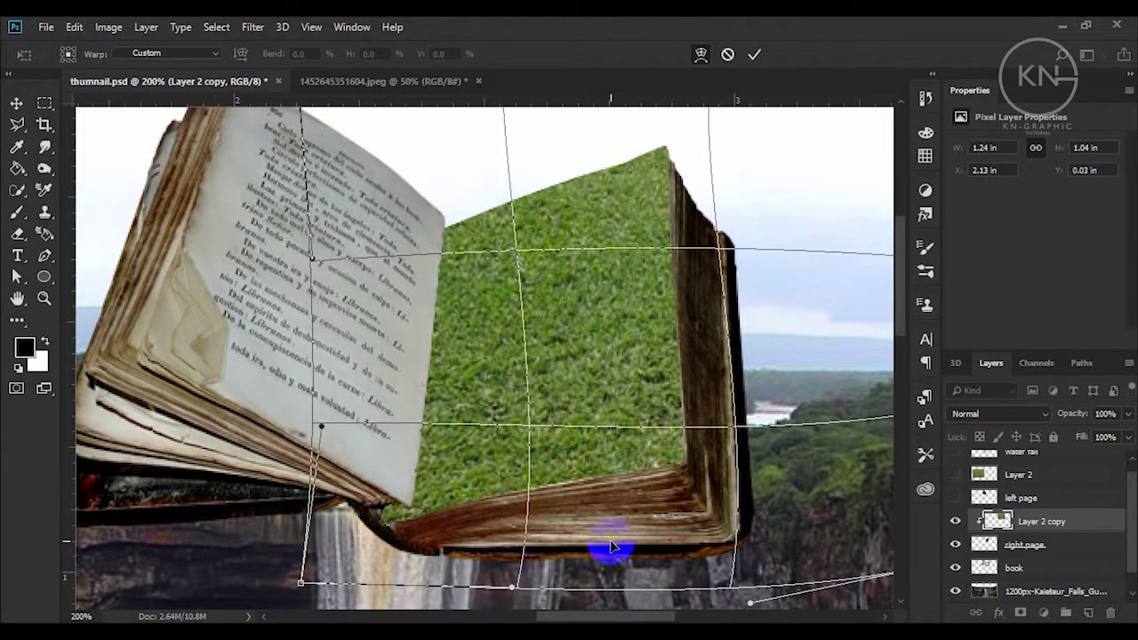
Step: Refine the warp so the grass follows the page's curved edges, and apply it
{"action": "mouse_move", "coordinate": [707, 511]}
{"action": "left_mouse_down"}
{"action": "mouse_move", "coordinate": [714, 501]}
{"action": "mouse_move", "coordinate": [694, 490]}
{"action": "left_mouse_up"}
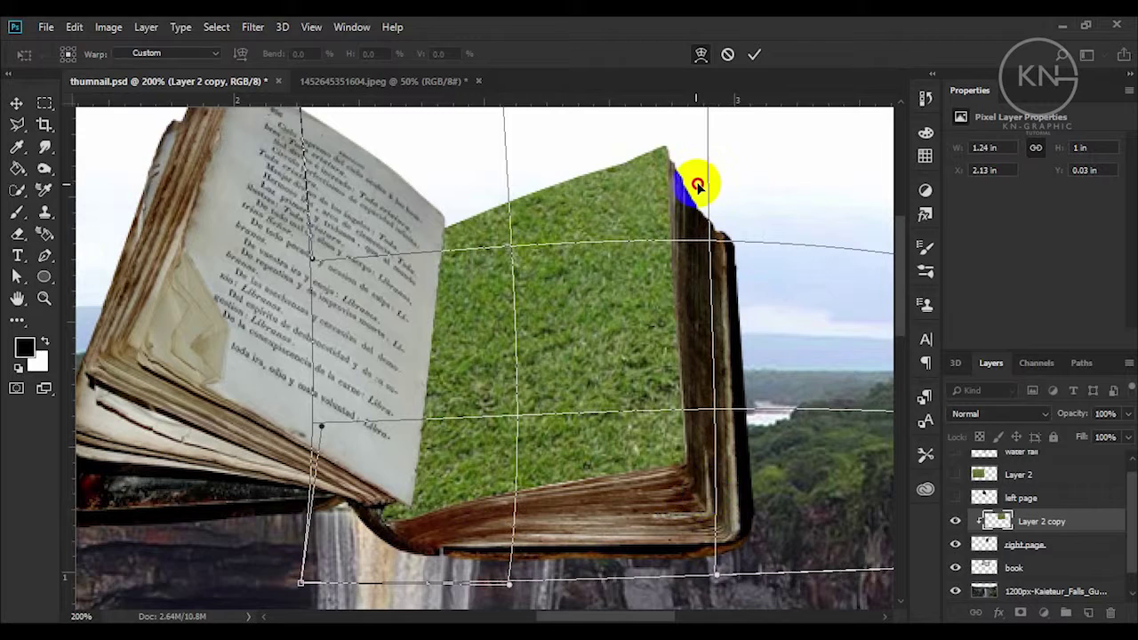
{"action": "left_click_drag", "start_coordinate": [694, 178], "coordinate": [703, 183]}
{"action": "left_click_drag", "start_coordinate": [490, 342], "coordinate": [437, 327]}
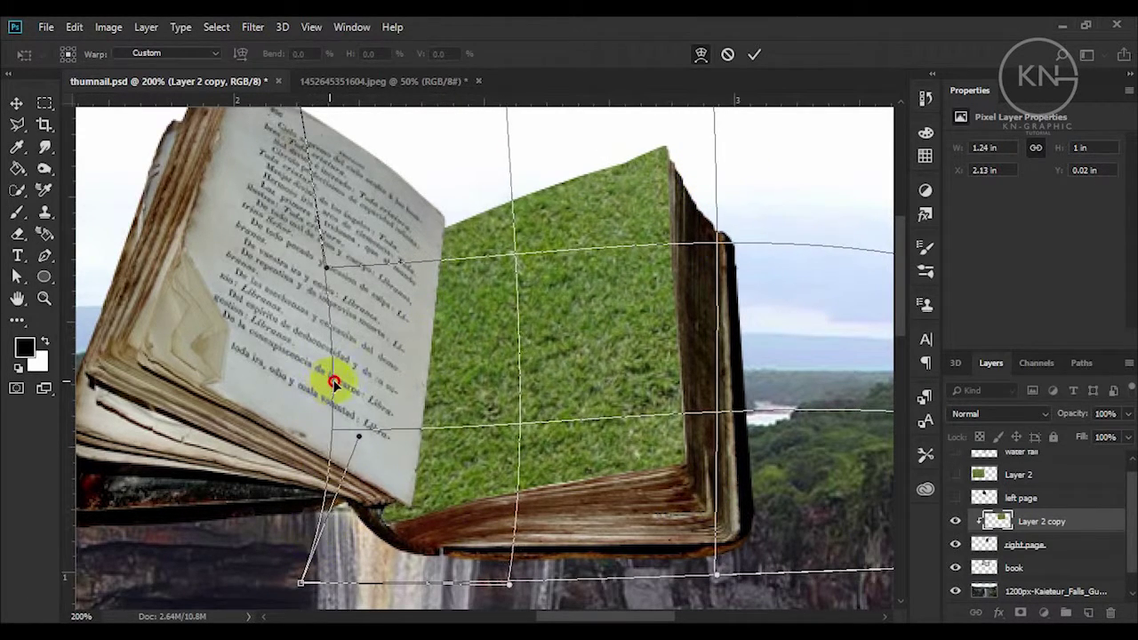
{"action": "left_click_drag", "start_coordinate": [309, 381], "coordinate": [330, 379]}
{"action": "left_click_drag", "start_coordinate": [746, 484], "coordinate": [729, 479]}
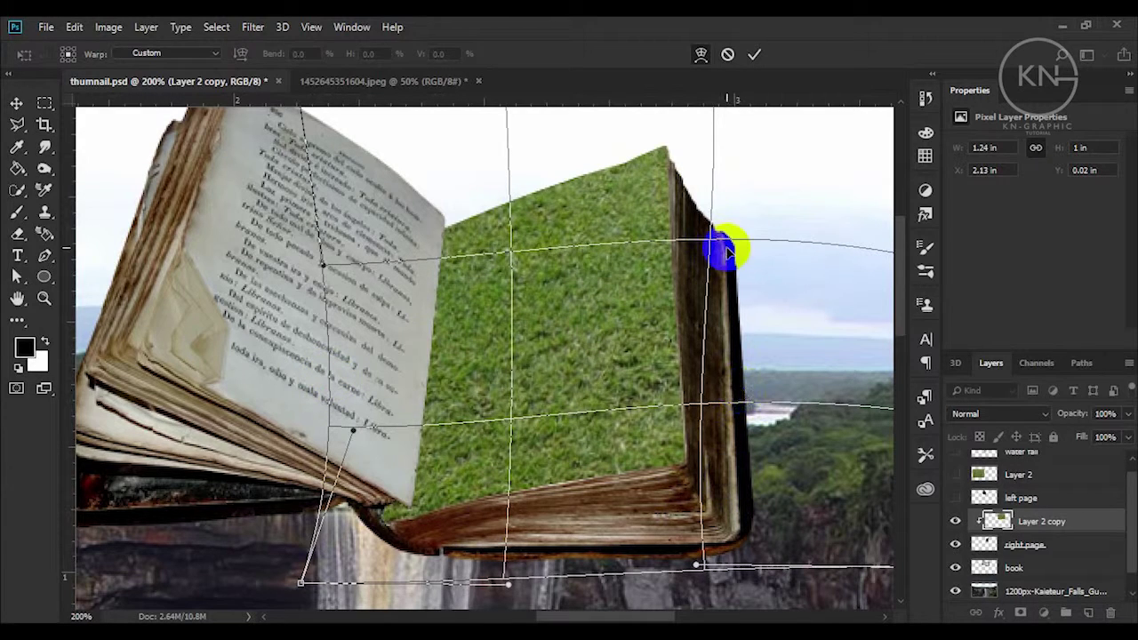
{"action": "left_click_drag", "start_coordinate": [724, 246], "coordinate": [685, 190]}
{"action": "left_click_drag", "start_coordinate": [539, 204], "coordinate": [526, 190]}
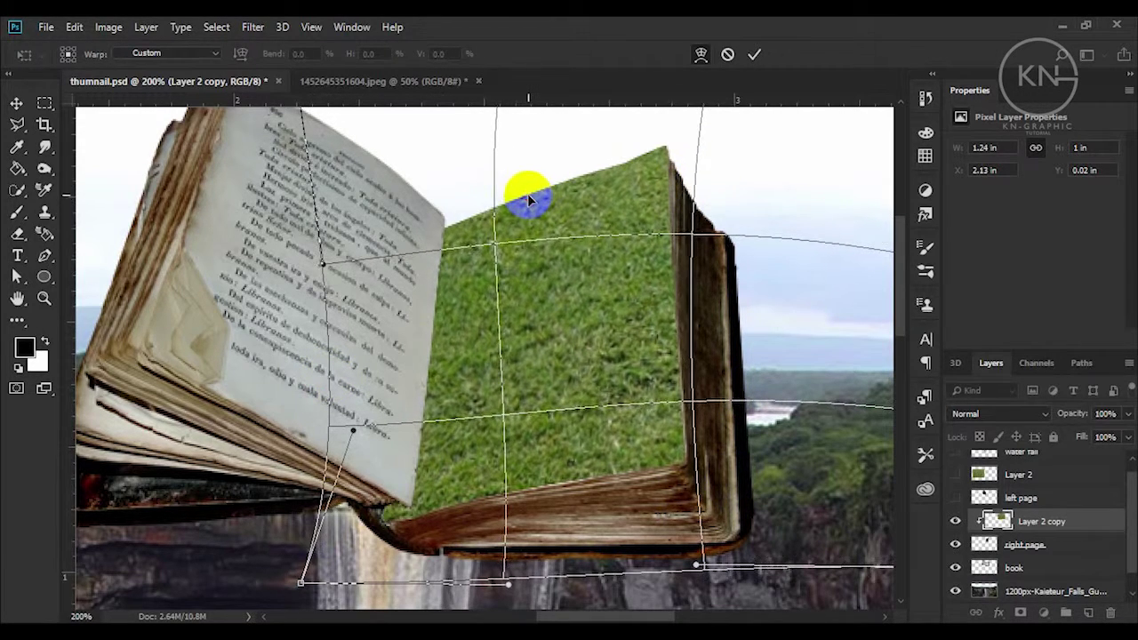
{"action": "left_click_drag", "start_coordinate": [505, 299], "coordinate": [516, 300]}
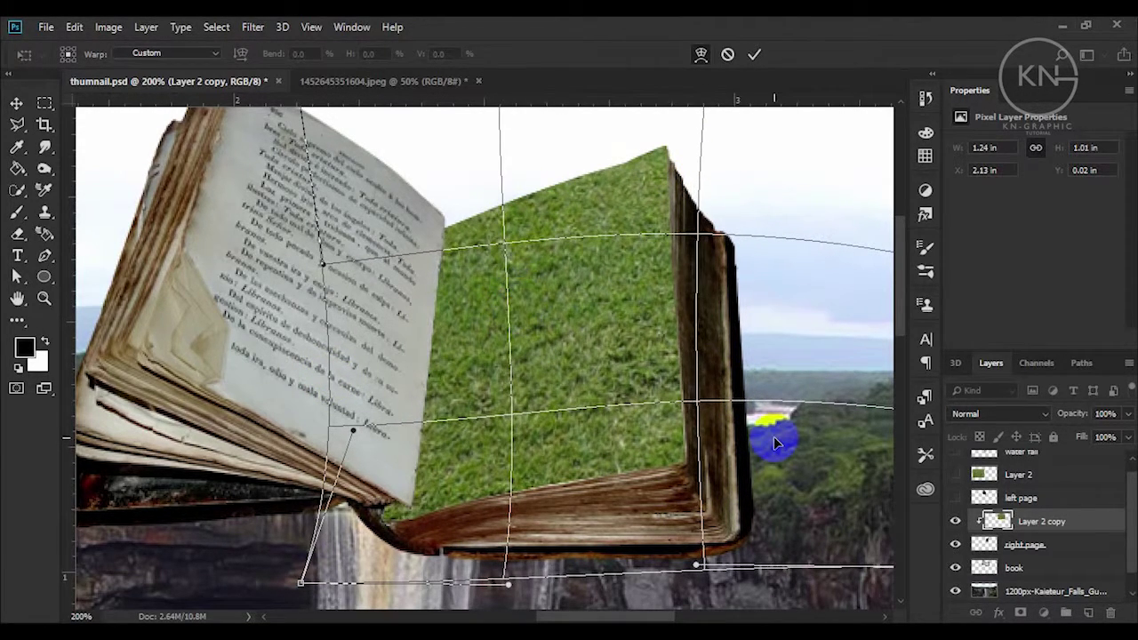
{"action": "key", "text": "Return"}
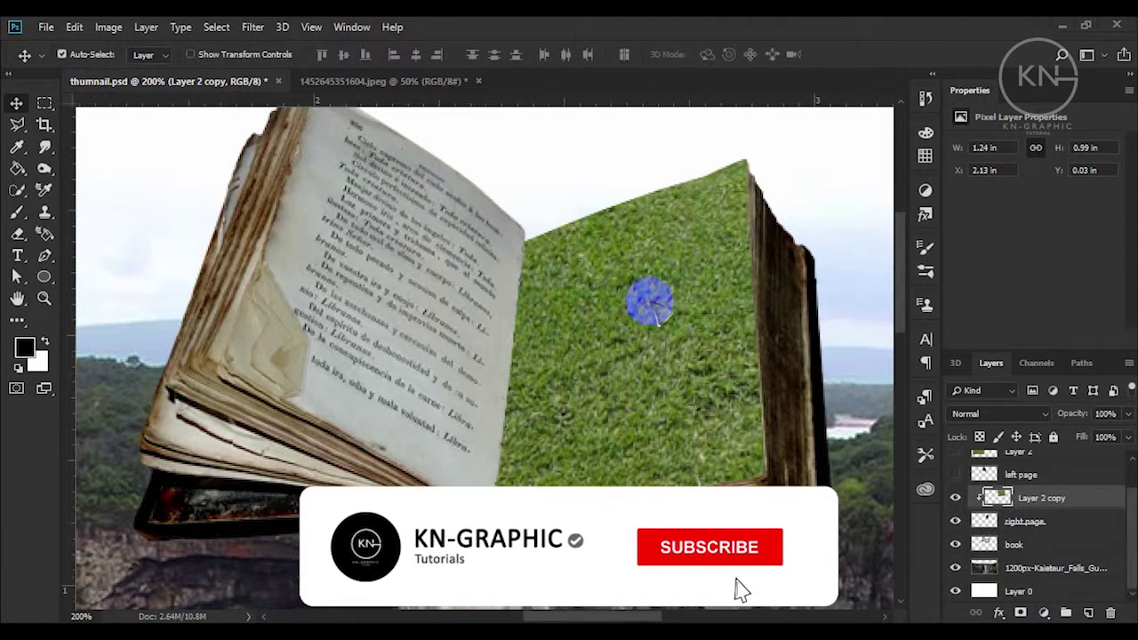
Step: Zoom into the right page, select its layer and choose the 134 px Grass brush preset
{"action": "key", "text": "z"}
{"action": "left_click", "coordinate": [668, 317]}
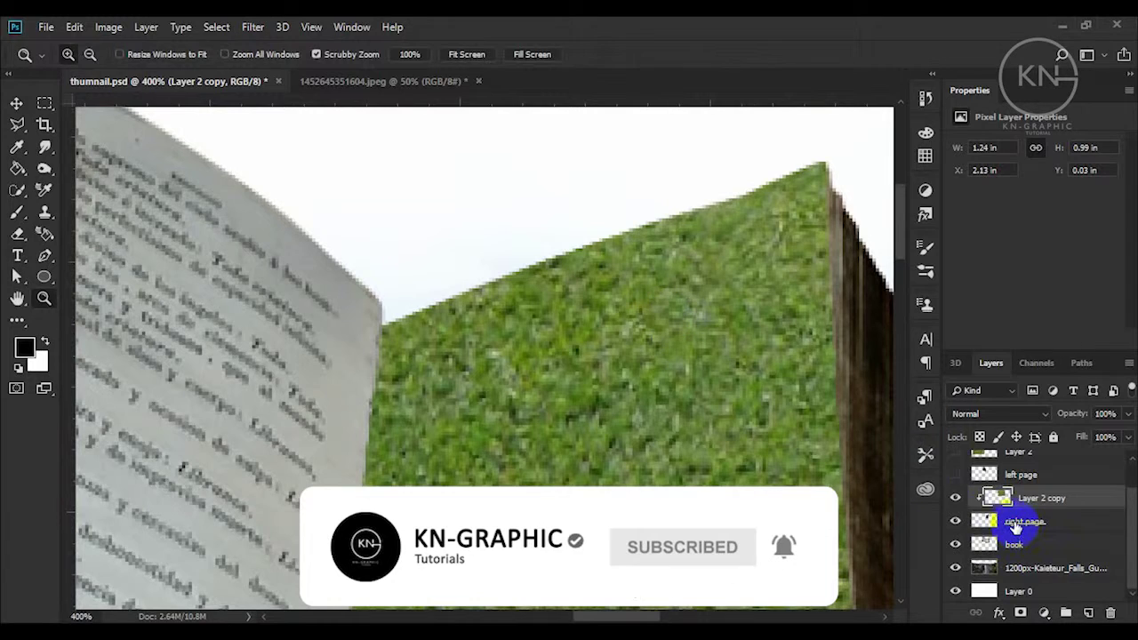
{"action": "left_click", "coordinate": [1015, 522]}
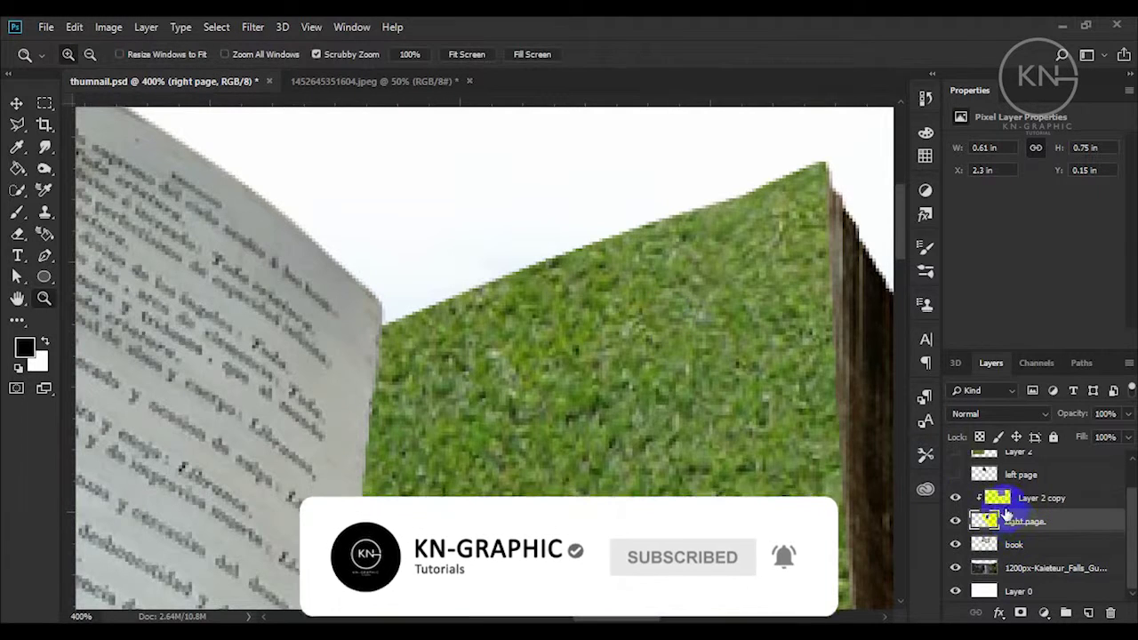
{"action": "left_click", "coordinate": [925, 248]}
{"action": "left_click", "coordinate": [702, 162]}
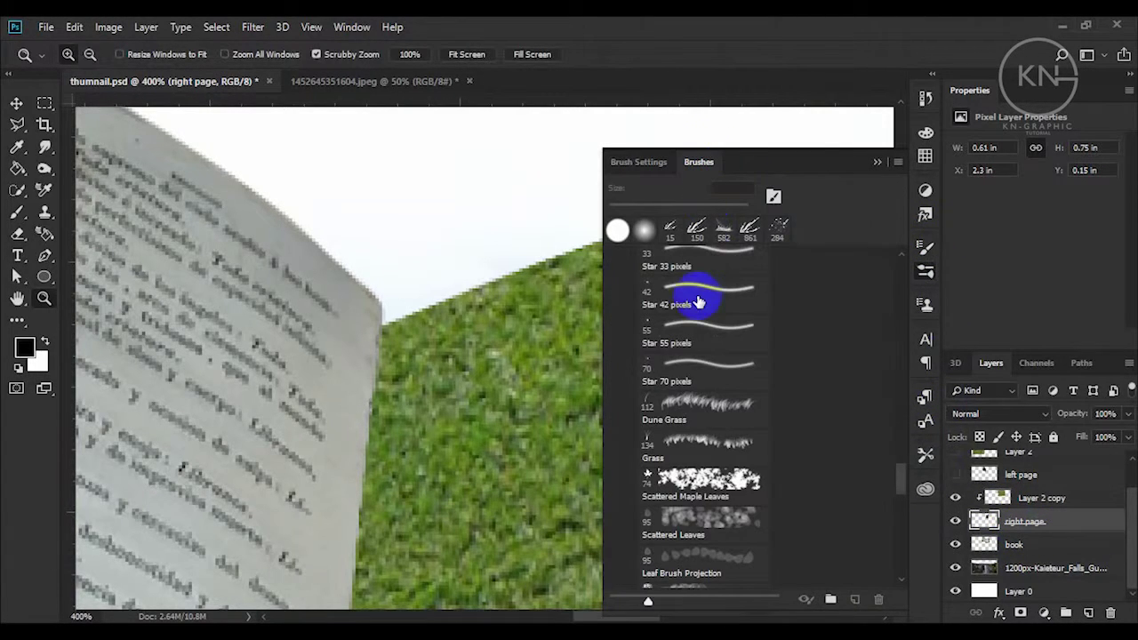
{"action": "left_click", "coordinate": [701, 408]}
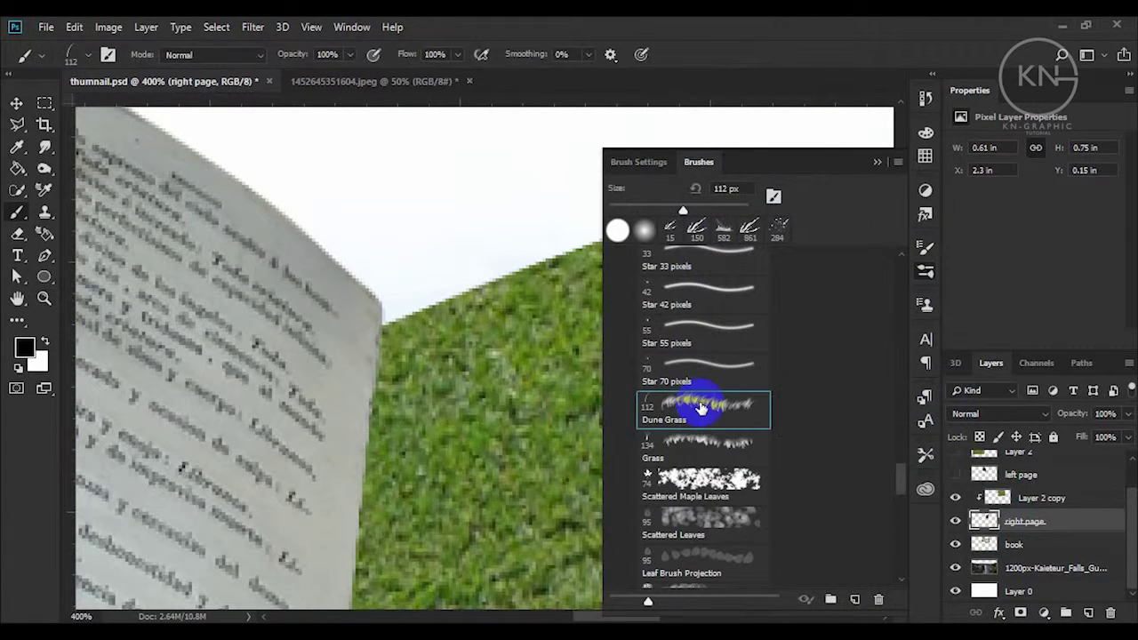
{"action": "left_click", "coordinate": [704, 450]}
Step: Shrink the Grass brush and paint the first small tufts along the page's top edge
{"action": "left_click", "coordinate": [511, 213]}
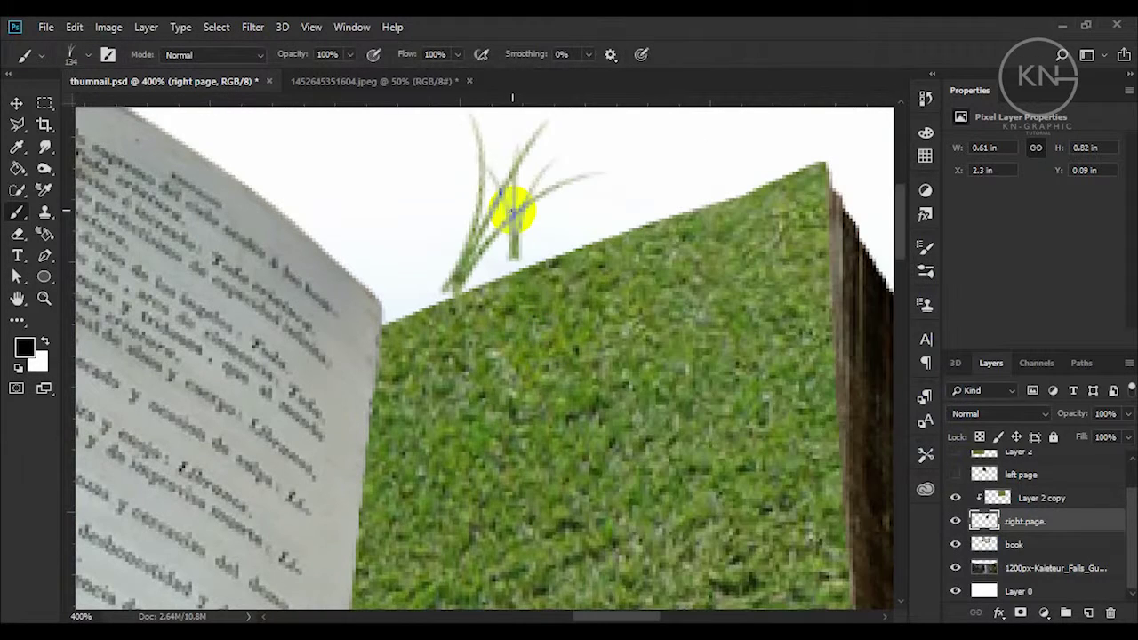
{"action": "key", "text": "ctrl+z"}
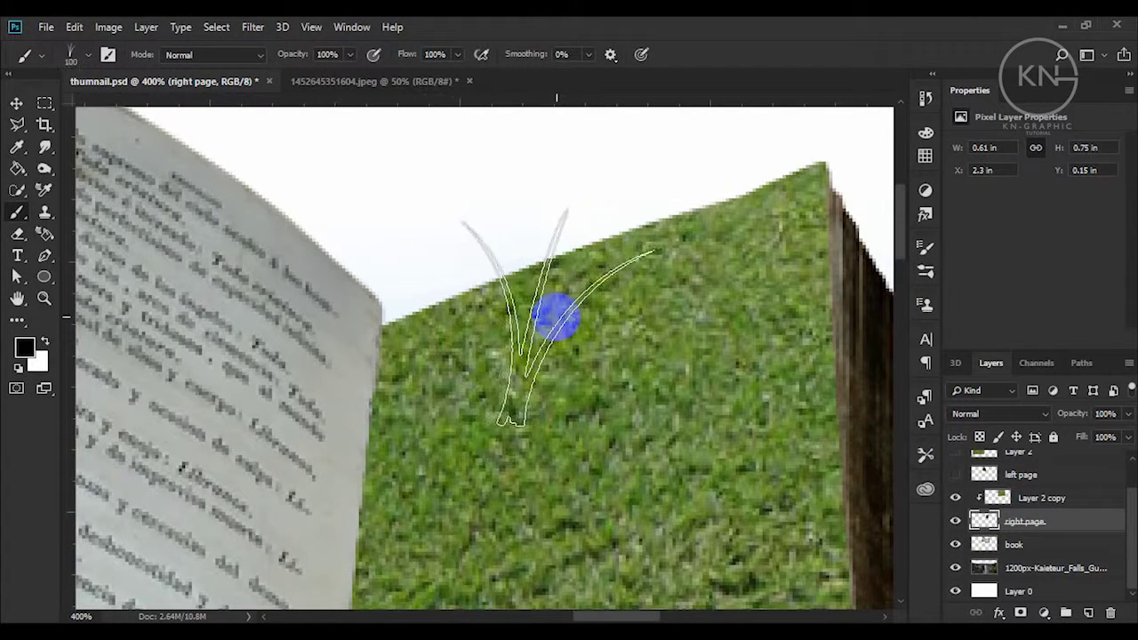
{"action": "key", "text": "bracketleft"}
{"action": "key", "text": "bracketleft"}
{"action": "key", "text": "bracketleft"}
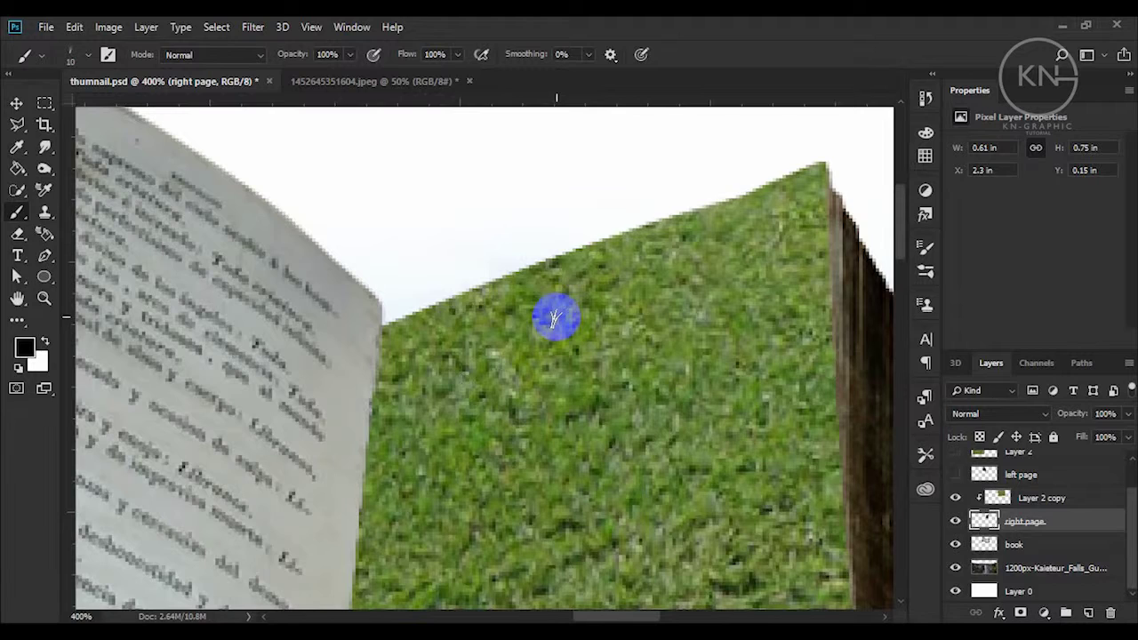
{"action": "left_click", "coordinate": [399, 305]}
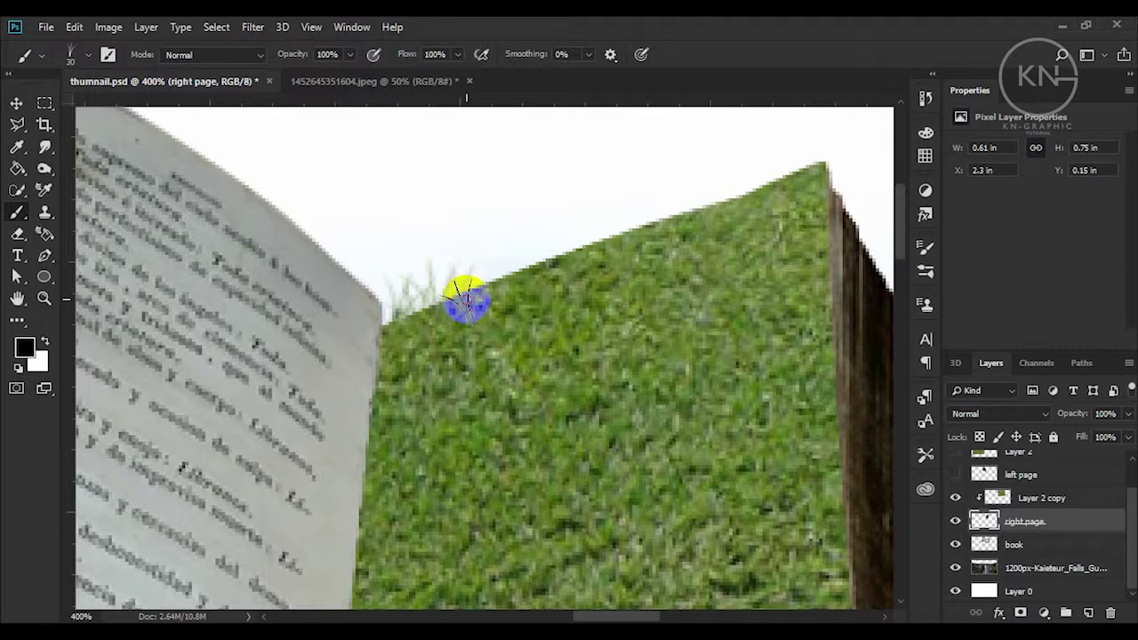
{"action": "left_click_drag", "start_coordinate": [485, 286], "coordinate": [505, 281]}
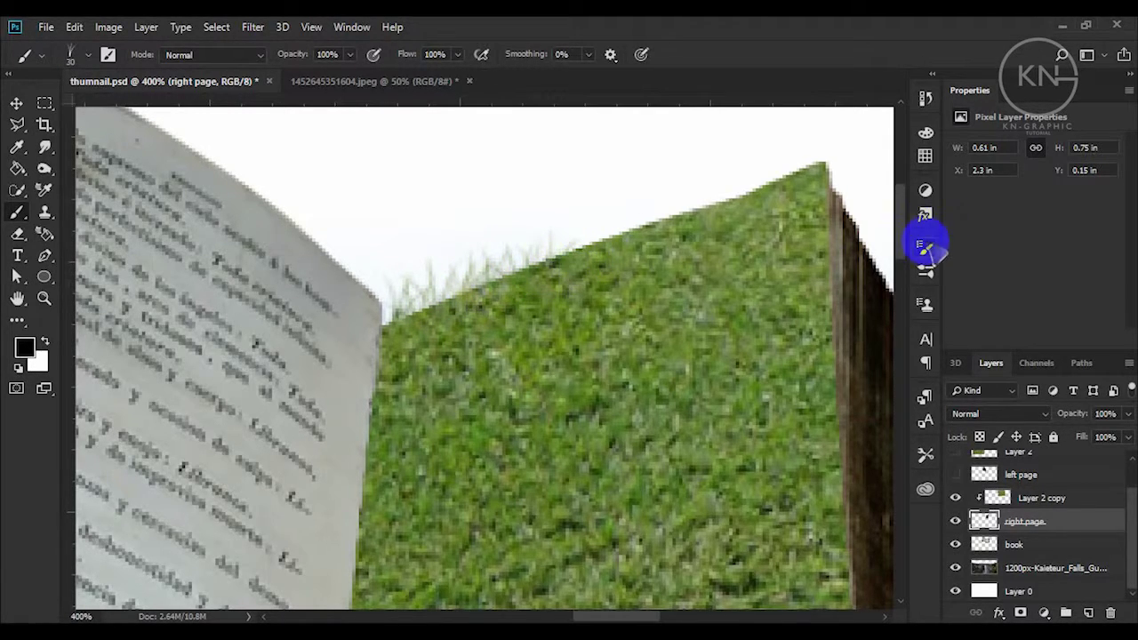
Step: Enable Flip X for the Grass brush and paint grass across the whole top edge
{"action": "left_click", "coordinate": [924, 246]}
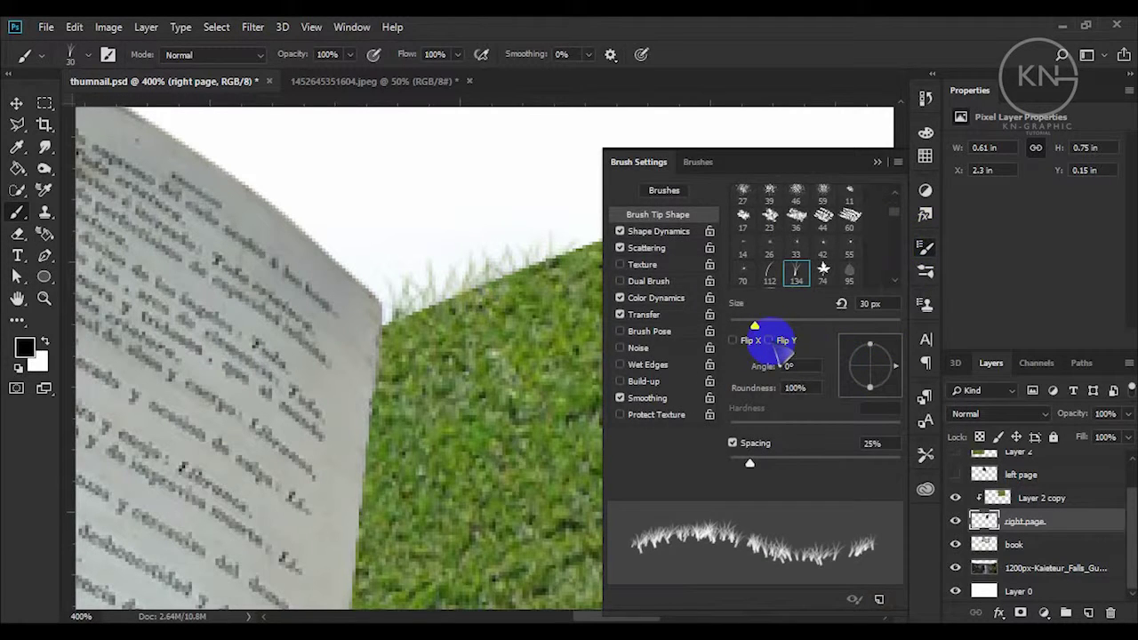
{"action": "left_click", "coordinate": [732, 340]}
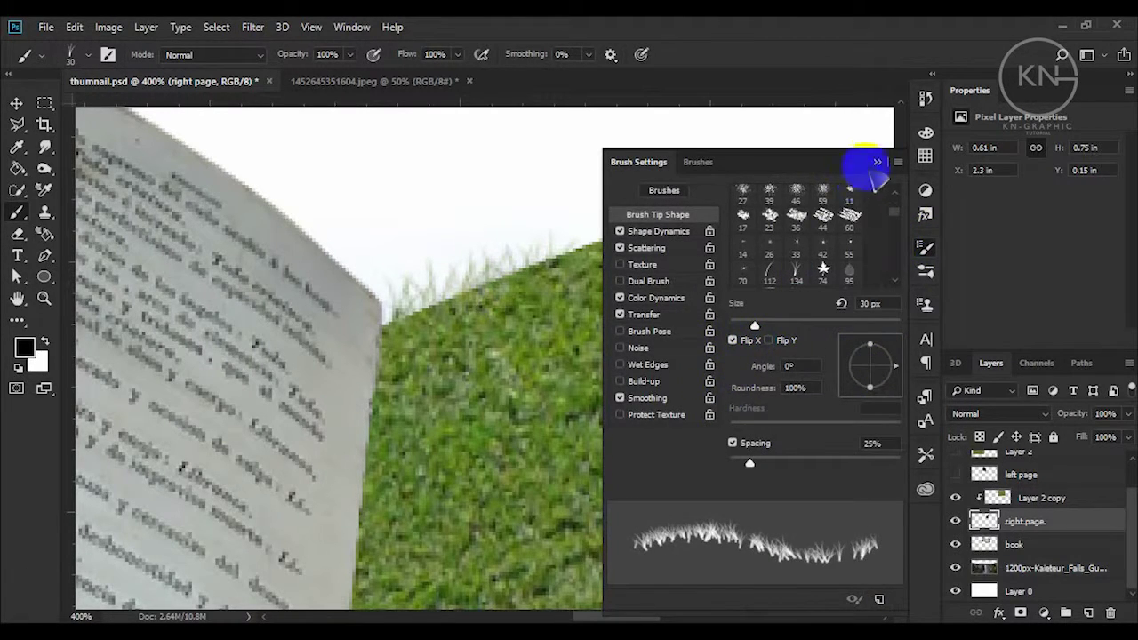
{"action": "left_click", "coordinate": [876, 162]}
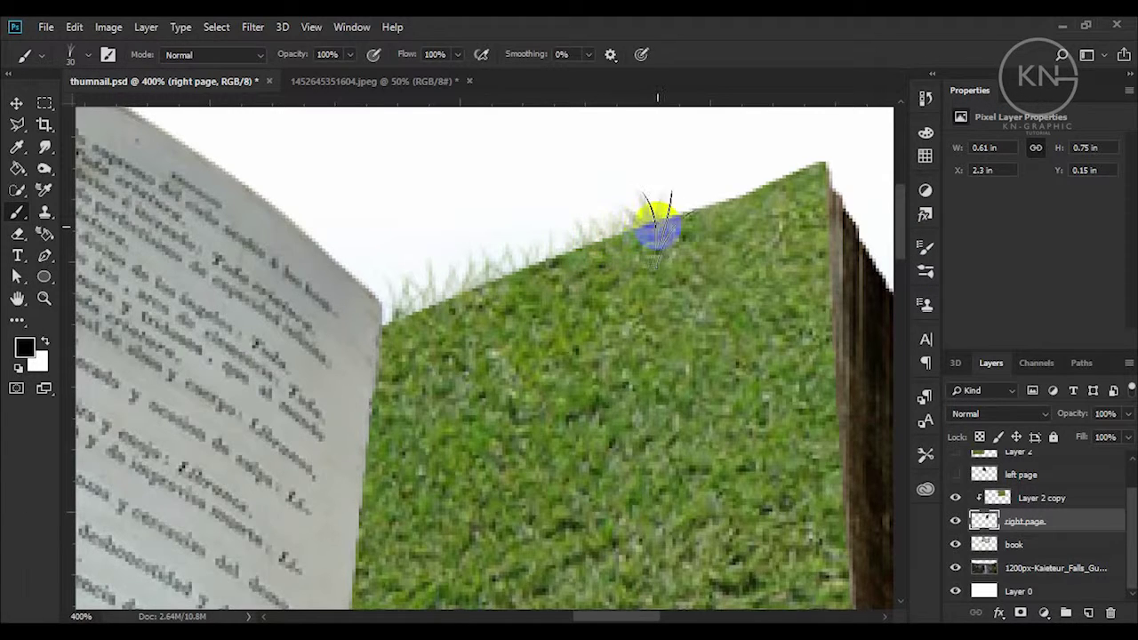
{"action": "left_click_drag", "start_coordinate": [691, 229], "coordinate": [742, 210]}
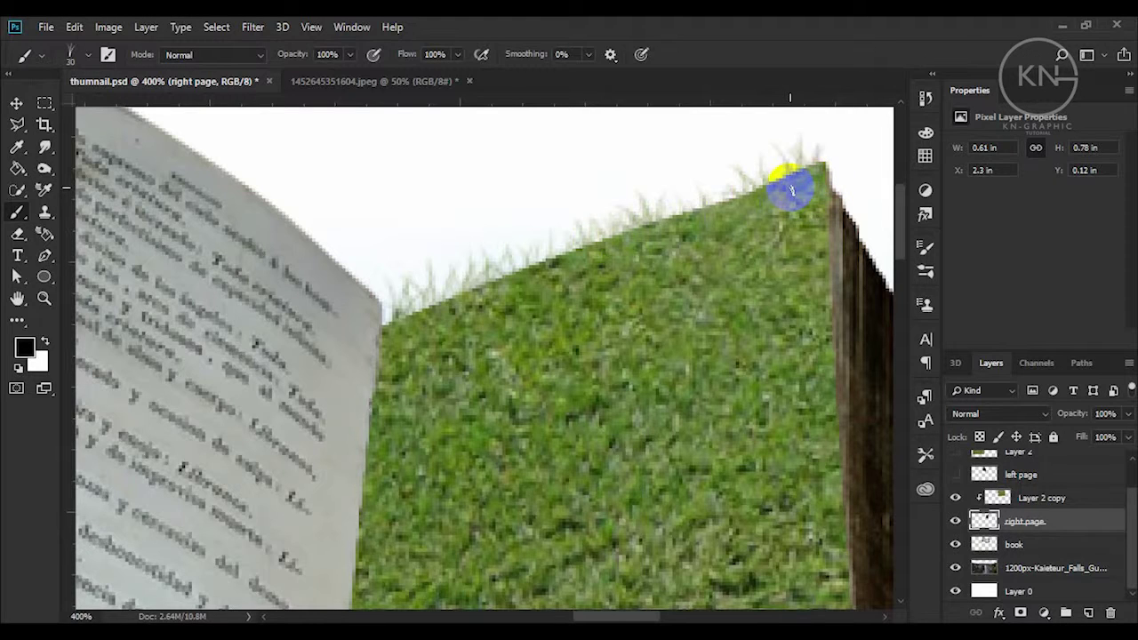
{"action": "mouse_move", "coordinate": [688, 229]}
{"action": "left_mouse_down"}
{"action": "mouse_move", "coordinate": [506, 269]}
{"action": "mouse_move", "coordinate": [399, 338]}
{"action": "left_mouse_up"}
{"action": "mouse_move", "coordinate": [541, 278]}
{"action": "left_mouse_down"}
{"action": "mouse_move", "coordinate": [544, 260]}
{"action": "mouse_move", "coordinate": [719, 200]}
{"action": "left_mouse_up"}
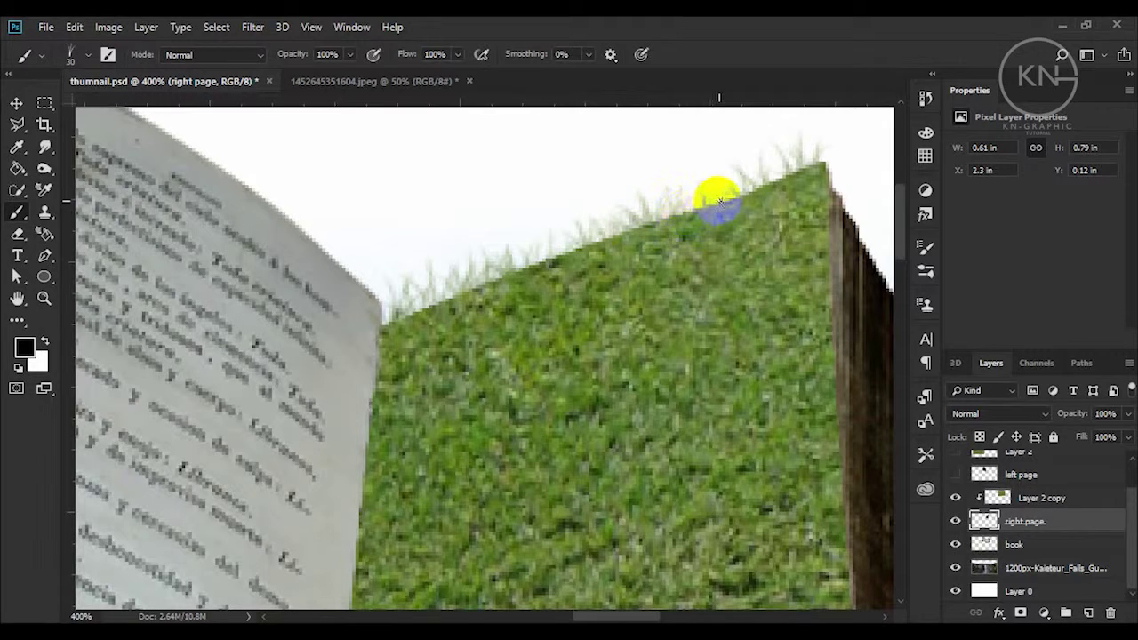
Step: Dismiss the Creative Cloud popup and paint grass blades down the page's right edge
{"action": "left_click", "coordinate": [925, 247]}
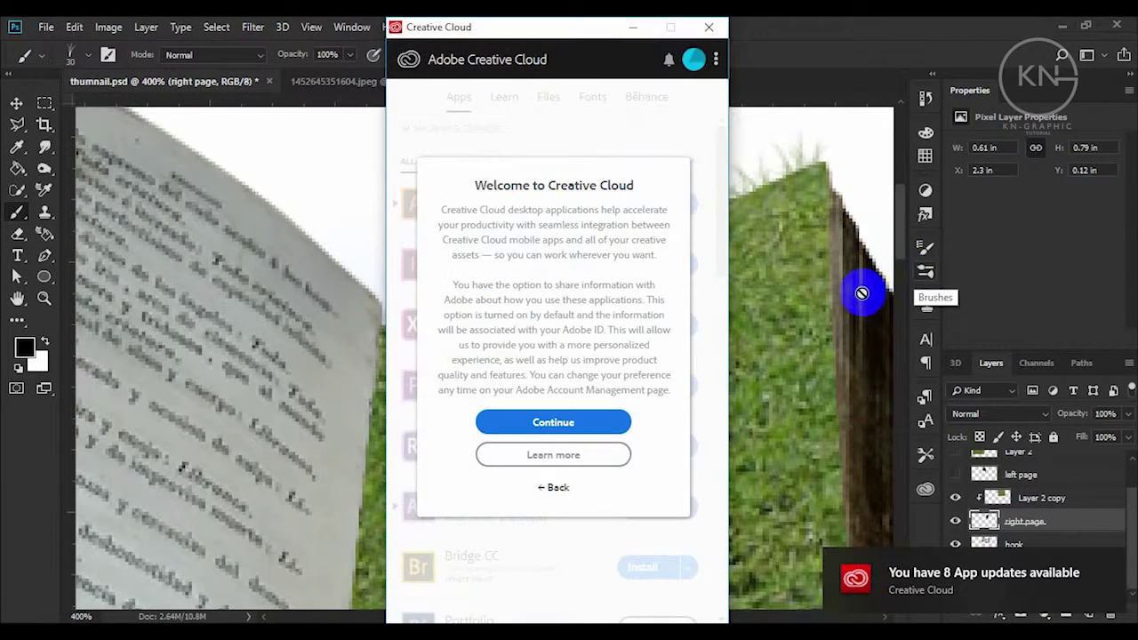
{"action": "left_click", "coordinate": [673, 266]}
{"action": "left_click", "coordinate": [926, 269]}
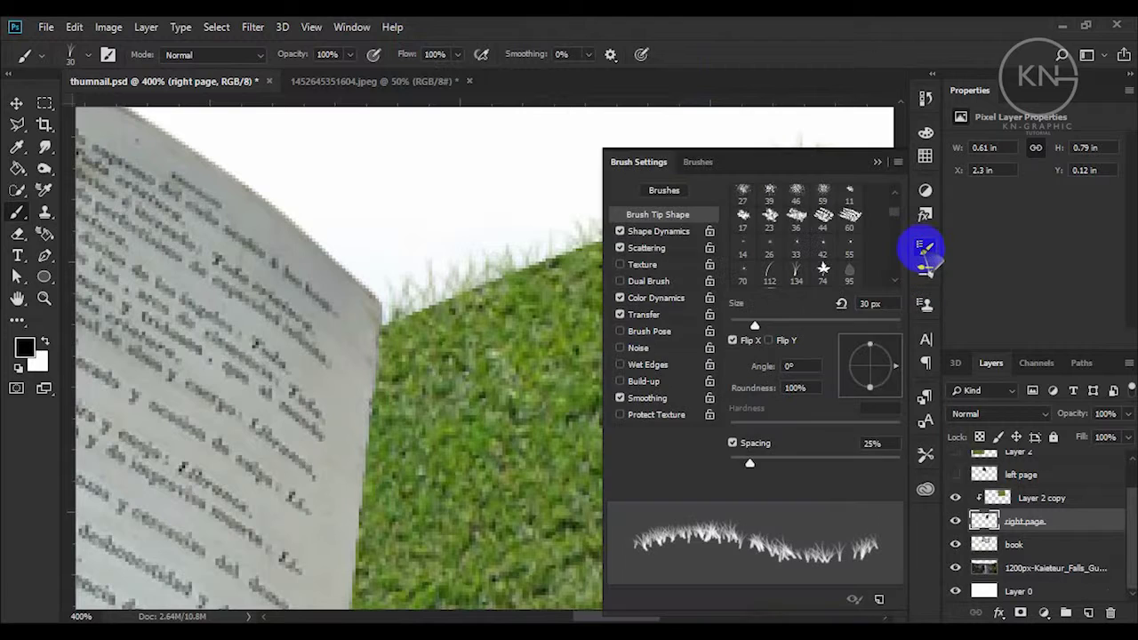
{"action": "left_click", "coordinate": [746, 463]}
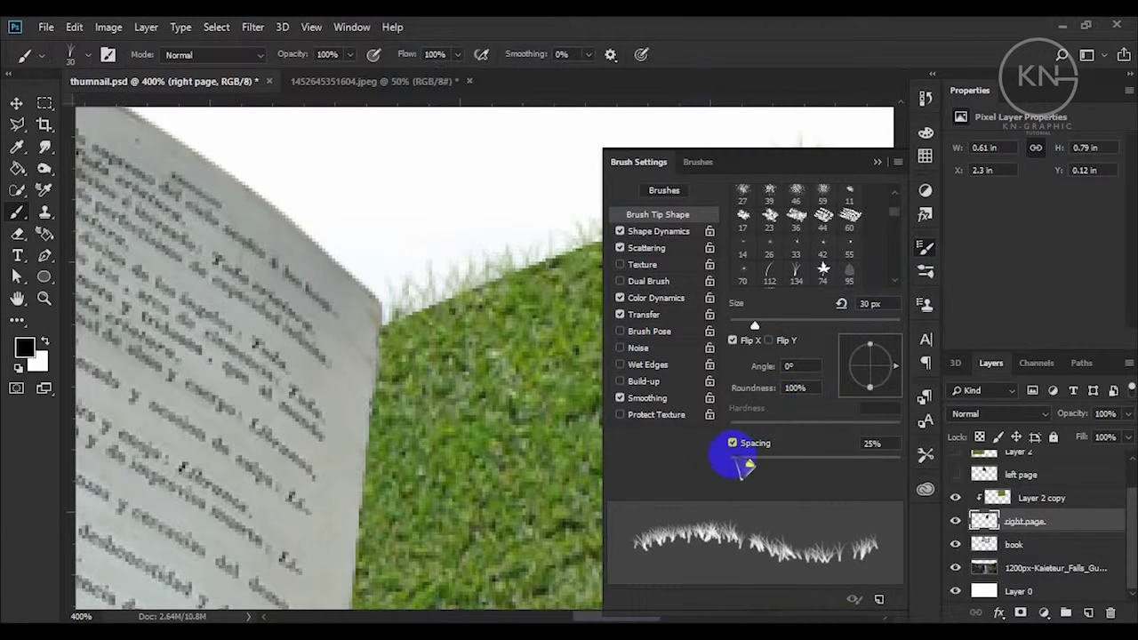
{"action": "left_click", "coordinate": [877, 162]}
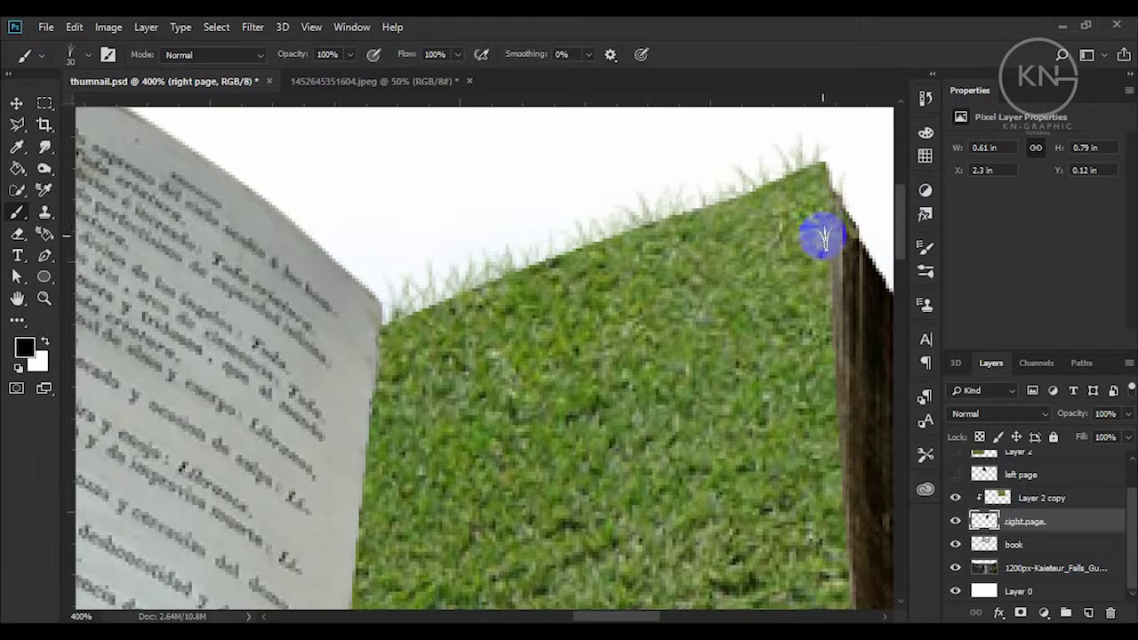
{"action": "left_click_drag", "start_coordinate": [823, 288], "coordinate": [825, 331]}
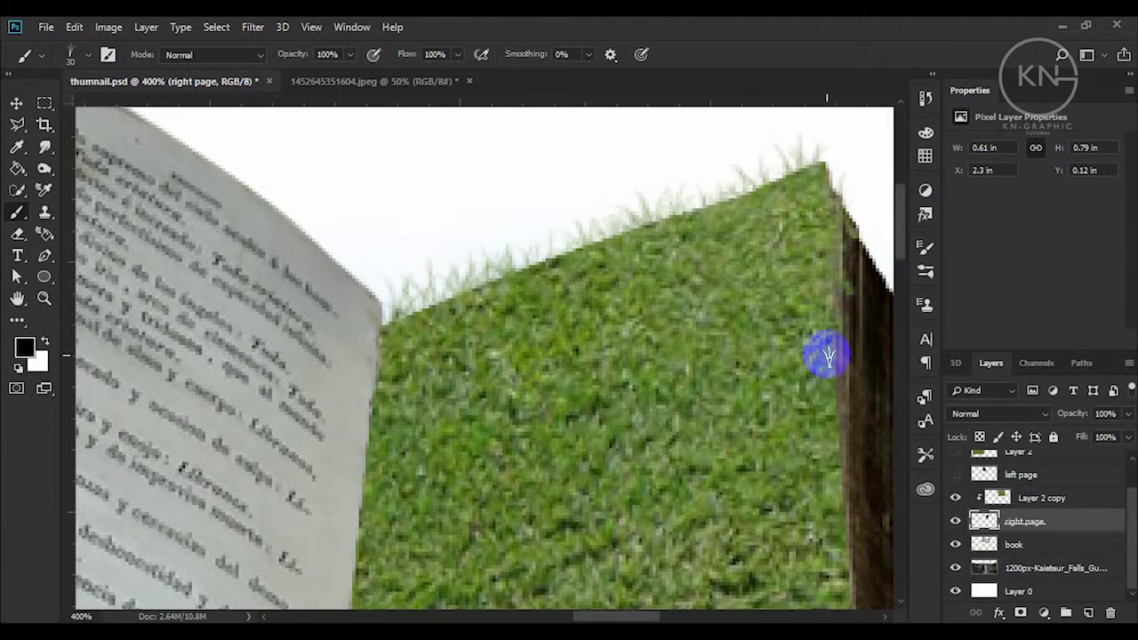
Step: Rotate the Grass brush tip angle to 126° in Brush Settings
{"action": "scroll", "coordinate": [831, 387], "scroll_direction": "down", "scroll_amount": 5}
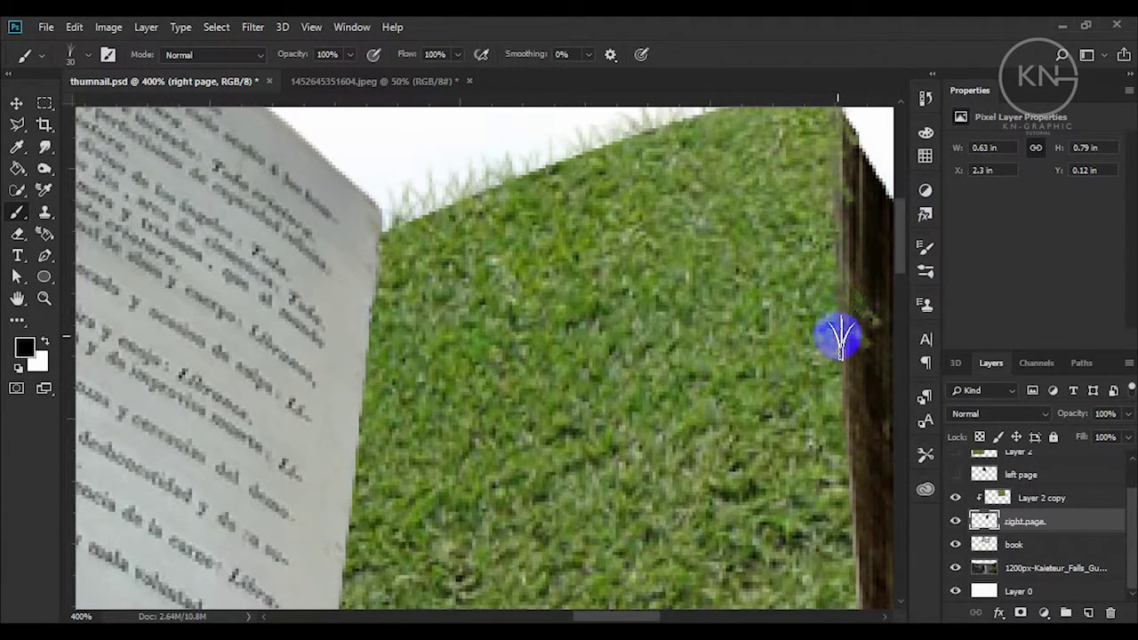
{"action": "scroll", "coordinate": [844, 444], "scroll_direction": "down", "scroll_amount": 6}
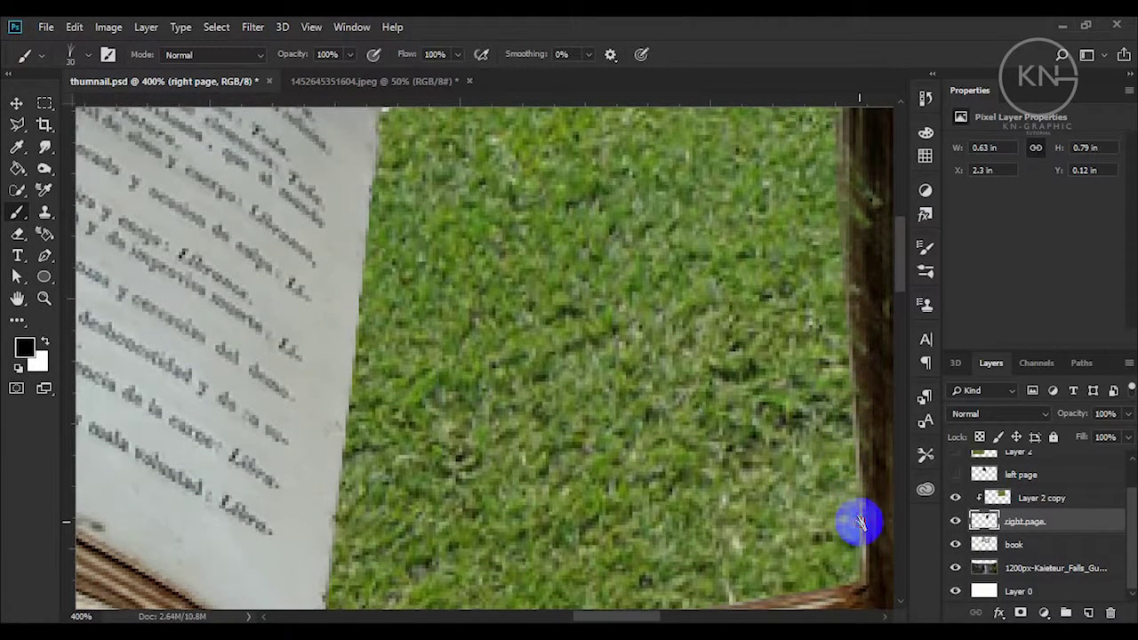
{"action": "left_click", "coordinate": [924, 246]}
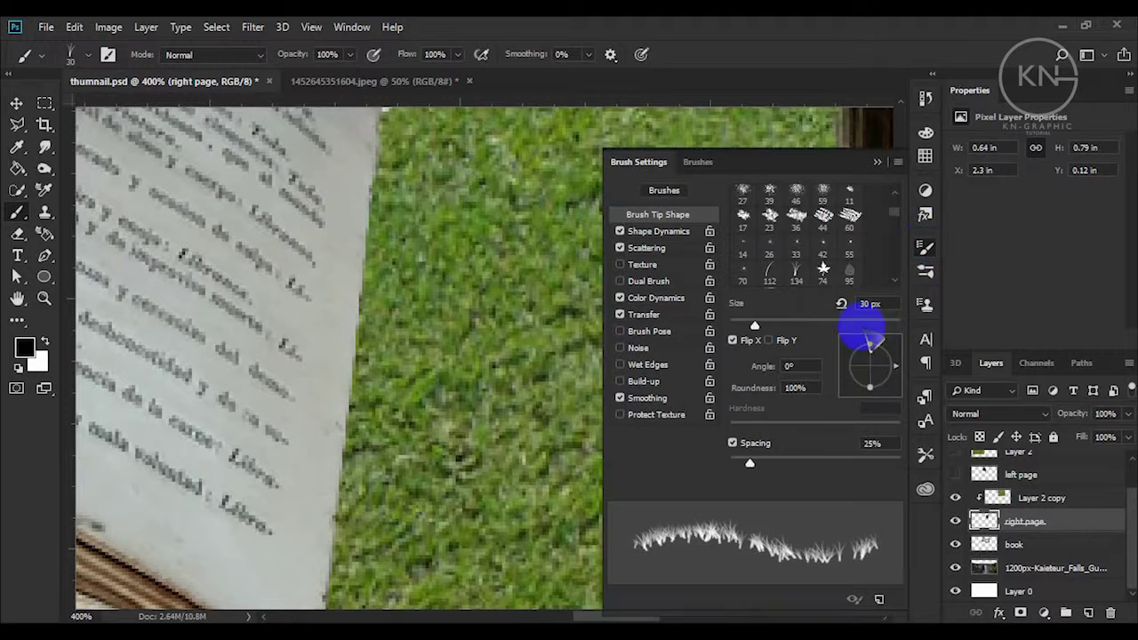
{"action": "left_click_drag", "start_coordinate": [869, 340], "coordinate": [866, 359]}
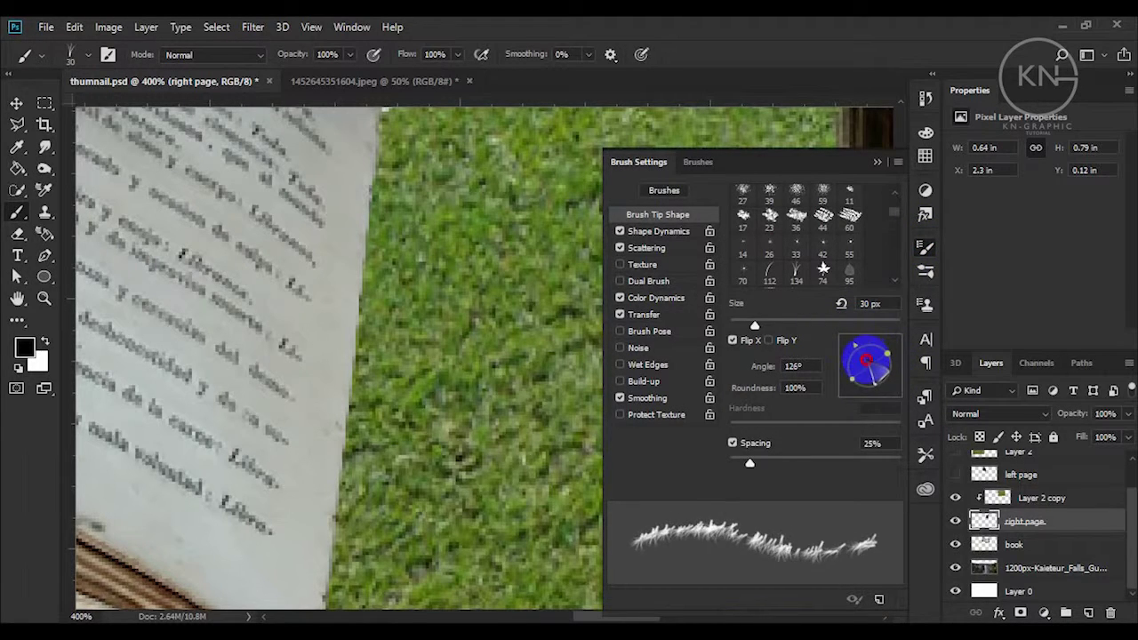
{"action": "left_click", "coordinate": [878, 162]}
{"action": "scroll", "coordinate": [744, 325], "scroll_direction": "down", "scroll_amount": 5}
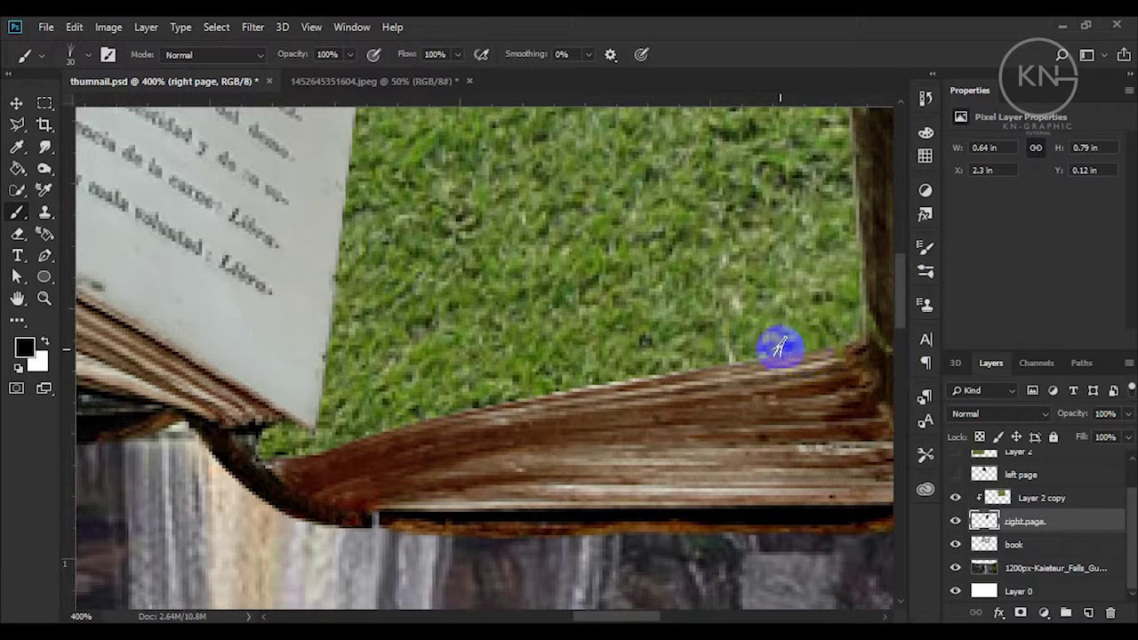
Step: Paint grass blades along the page's bottom edge out to the bottom-left corner
{"action": "left_click_drag", "start_coordinate": [695, 371], "coordinate": [646, 380]}
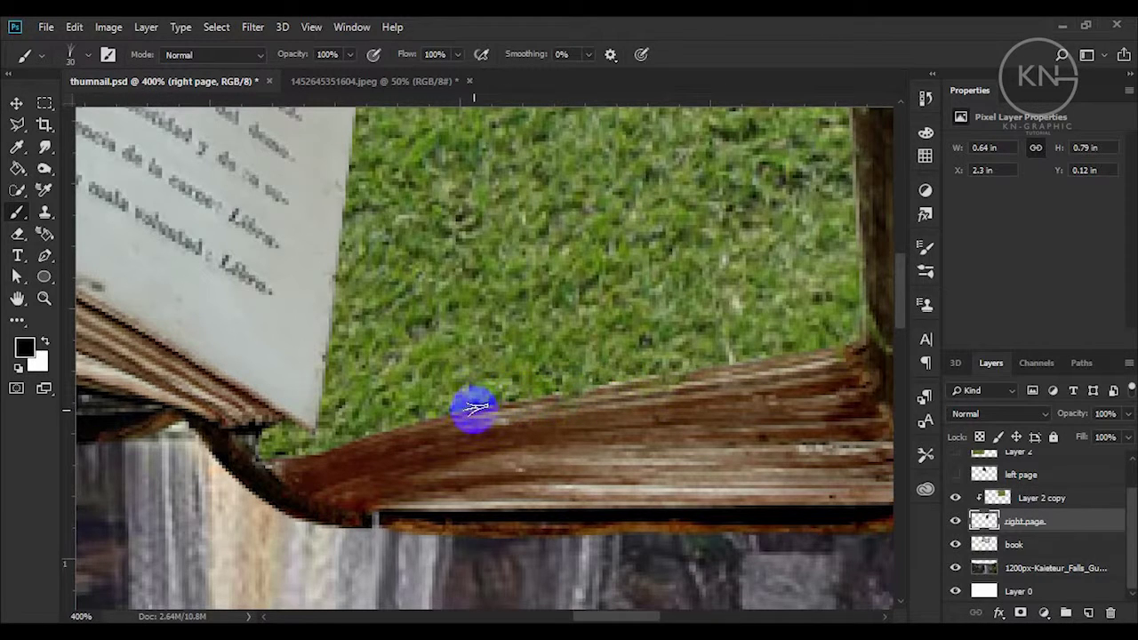
{"action": "left_click_drag", "start_coordinate": [396, 425], "coordinate": [366, 438]}
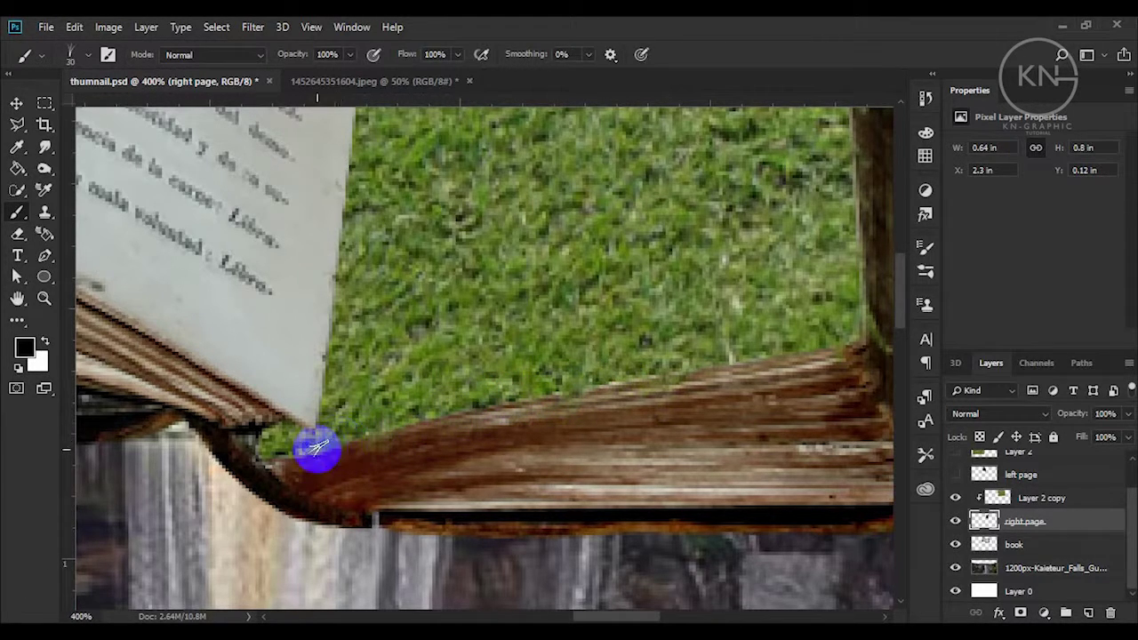
{"action": "left_click_drag", "start_coordinate": [302, 452], "coordinate": [337, 450]}
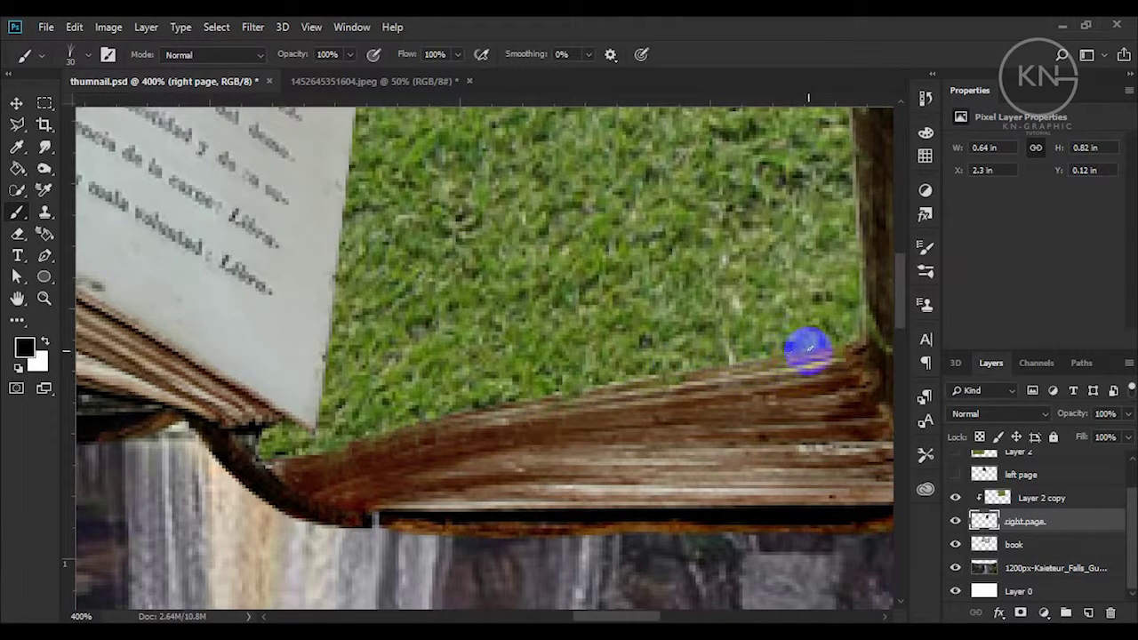
{"action": "scroll", "coordinate": [821, 261], "scroll_direction": "up", "scroll_amount": 3}
{"action": "scroll", "coordinate": [821, 261], "scroll_direction": "up", "scroll_amount": 2}
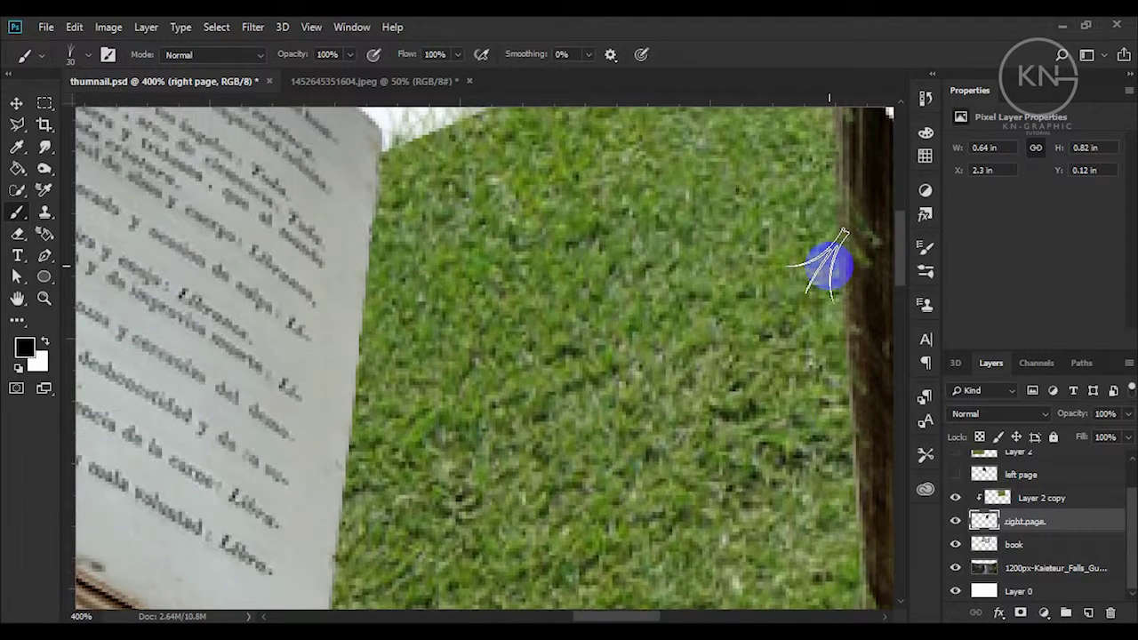
Step: Set the Grass brush angle to -48° and fit the whole composition on screen
{"action": "left_click", "coordinate": [925, 247]}
{"action": "mouse_move", "coordinate": [863, 356]}
{"action": "left_mouse_down"}
{"action": "mouse_move", "coordinate": [894, 376]}
{"action": "mouse_move", "coordinate": [885, 383]}
{"action": "left_mouse_up"}
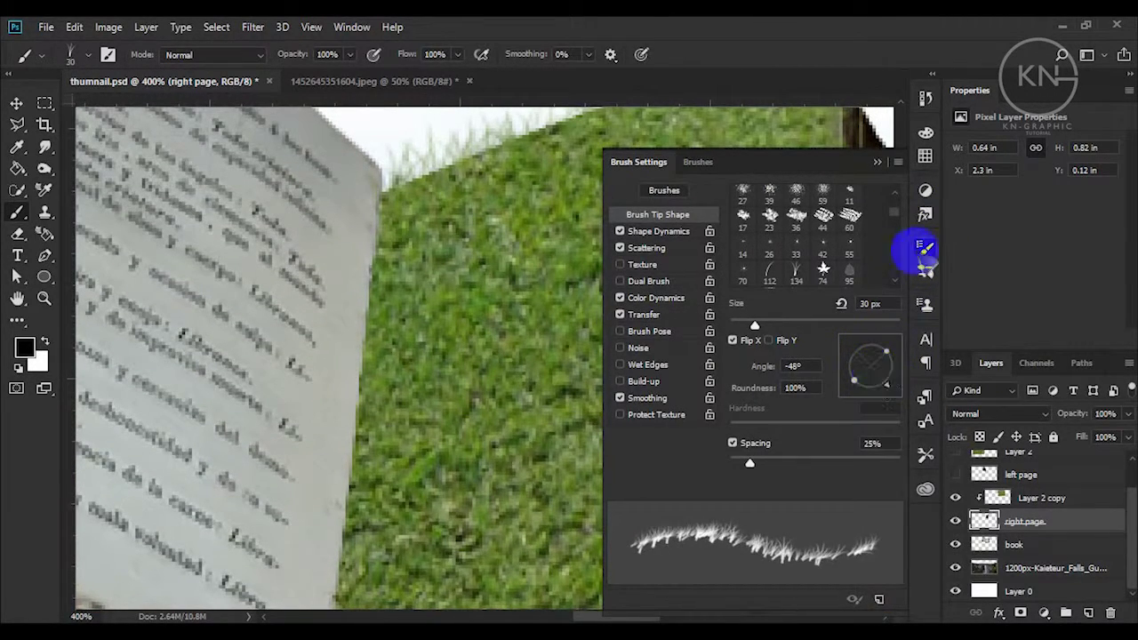
{"action": "left_click", "coordinate": [880, 163]}
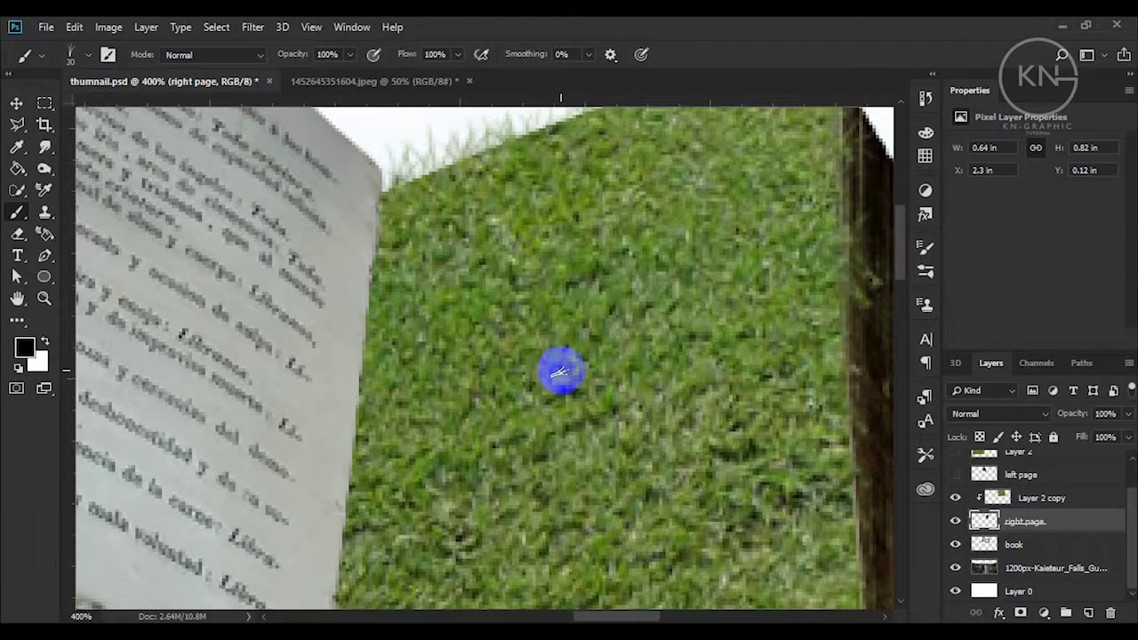
{"action": "key", "text": "z"}
{"action": "key", "text": "ctrl+0"}
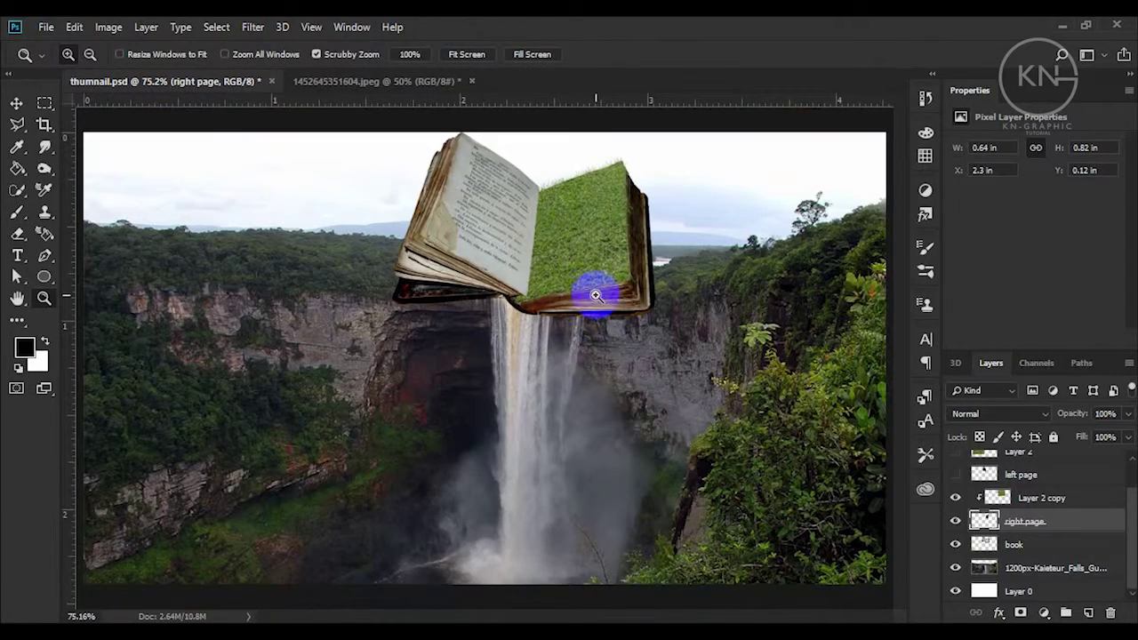
Step: Zoom into the page's bottom-right corner and tilt the Grass brush to 141°
{"action": "left_click", "coordinate": [579, 258]}
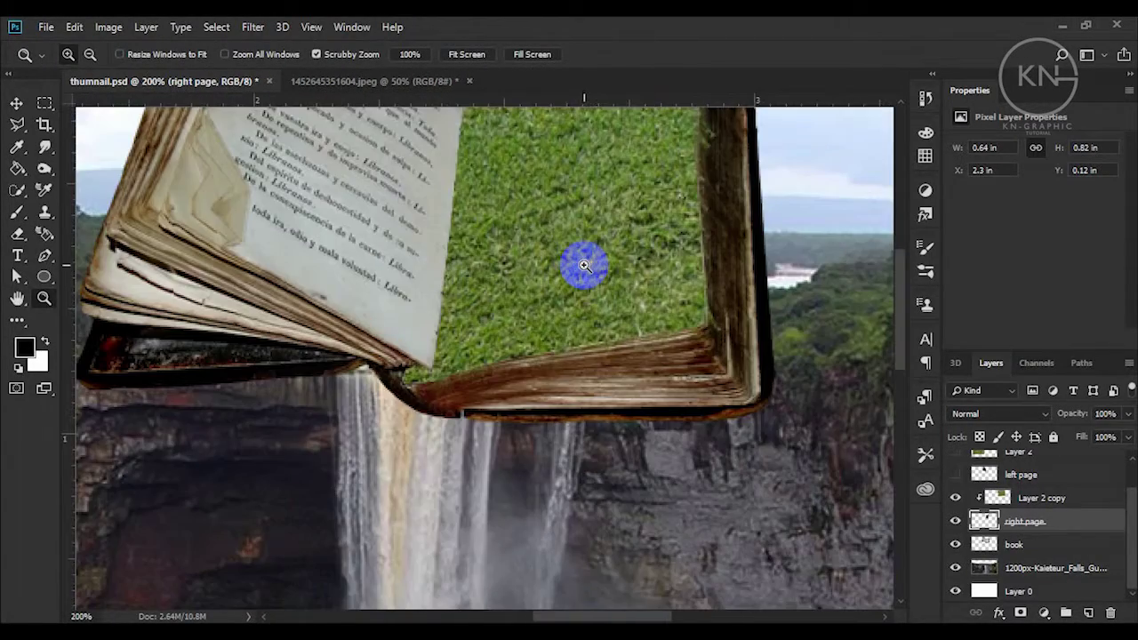
{"action": "left_click", "coordinate": [595, 328]}
{"action": "key", "text": "b"}
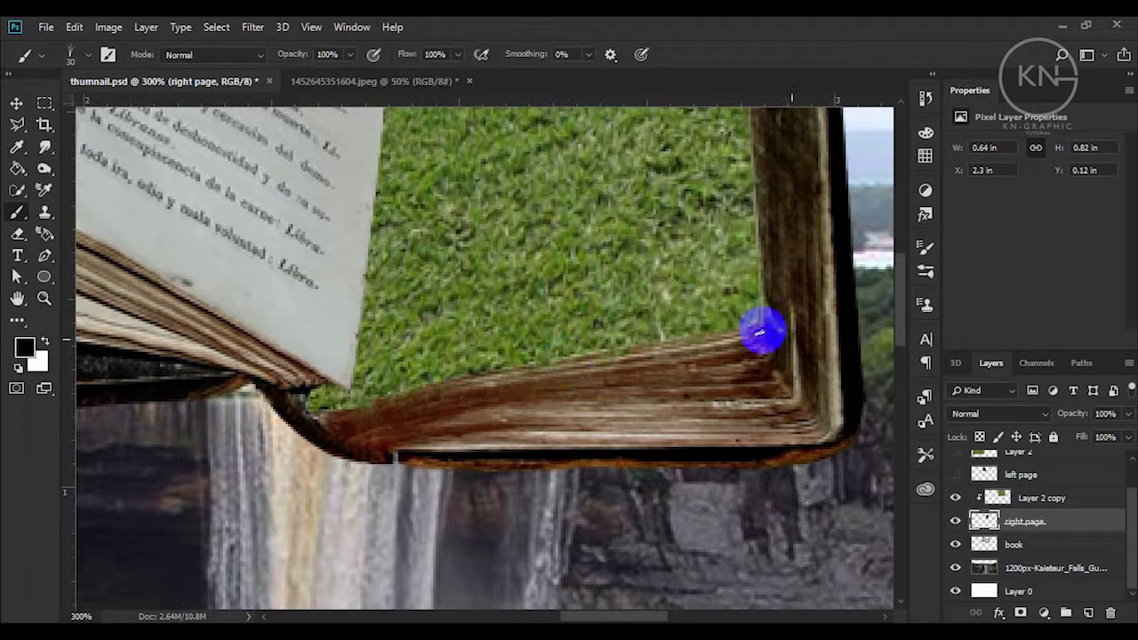
{"action": "left_click", "coordinate": [925, 247]}
{"action": "left_click_drag", "start_coordinate": [872, 361], "coordinate": [874, 358]}
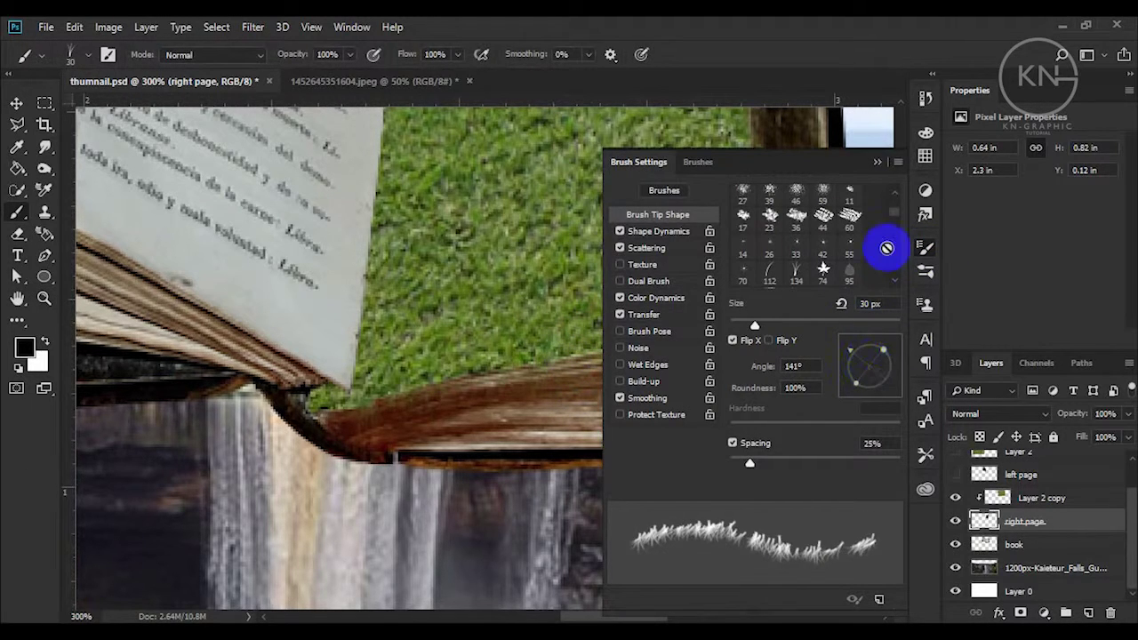
{"action": "left_click", "coordinate": [878, 163]}
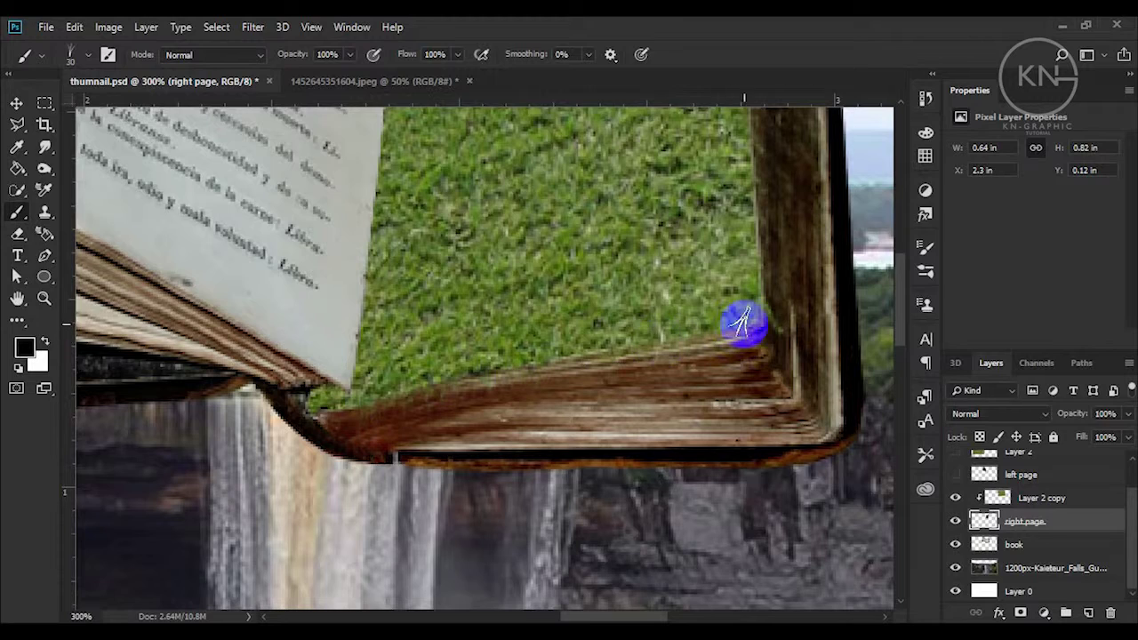
{"action": "key", "text": "ctrl+0"}
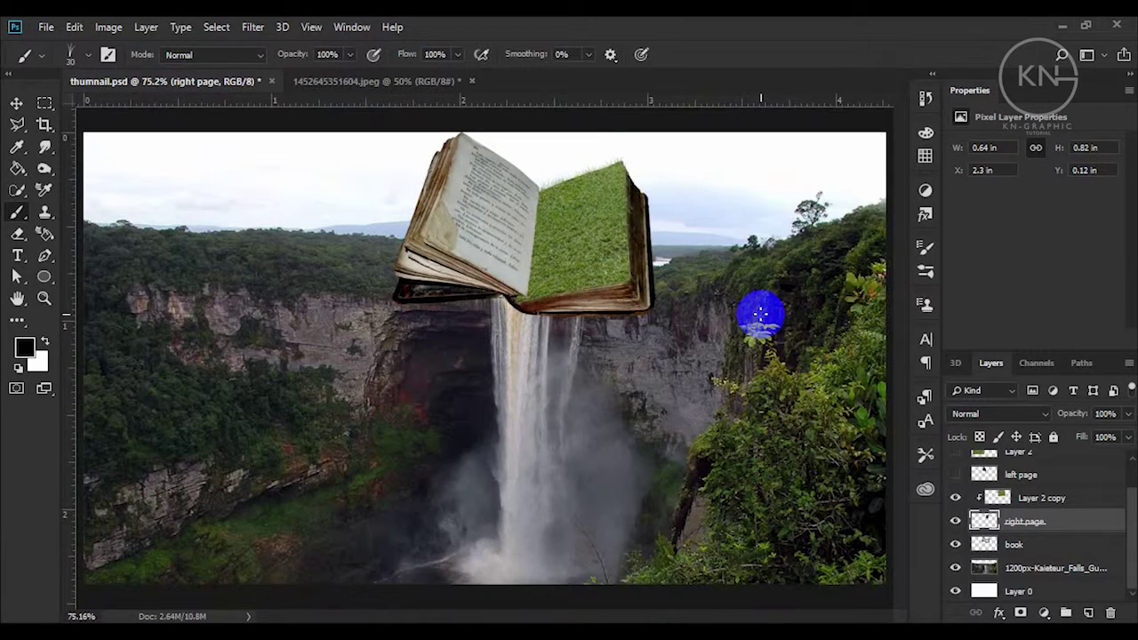
Step: Show the grass texture layer, move it over the left page and clip it to that page
{"action": "key", "text": "v"}
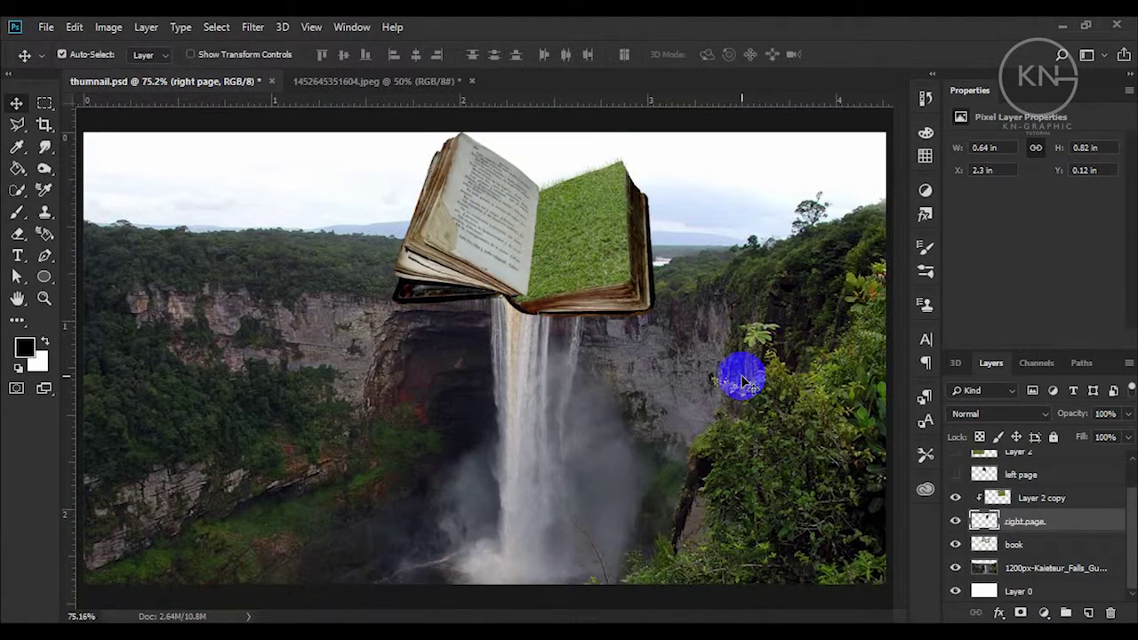
{"action": "left_click", "coordinate": [957, 487]}
{"action": "left_click", "coordinate": [957, 475]}
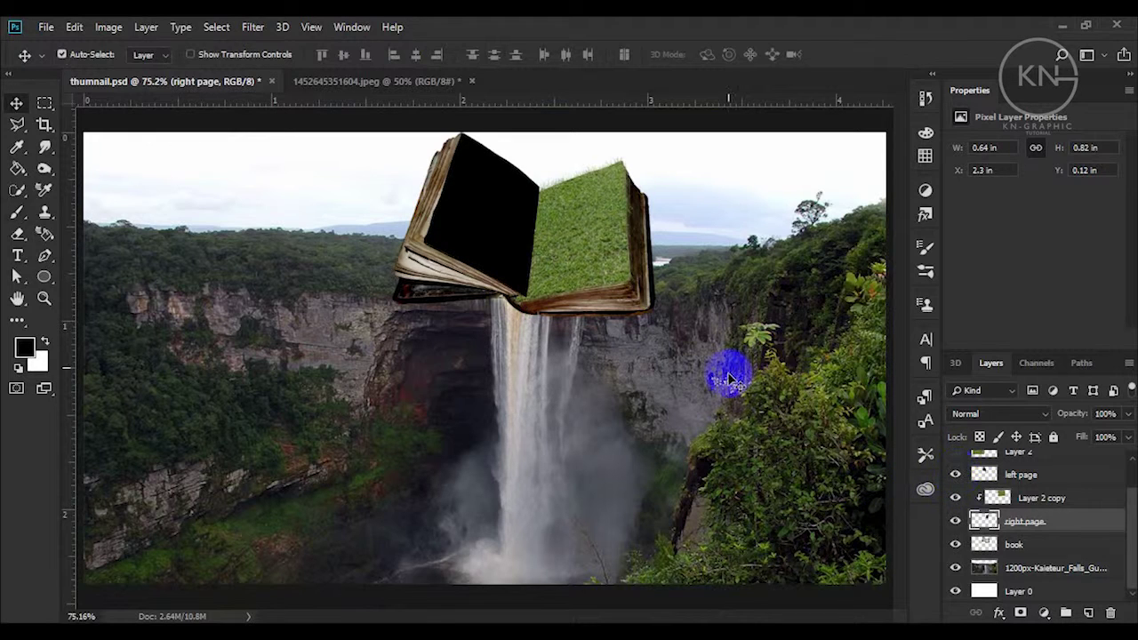
{"action": "left_click", "coordinate": [979, 496]}
{"action": "left_click", "coordinate": [1020, 480]}
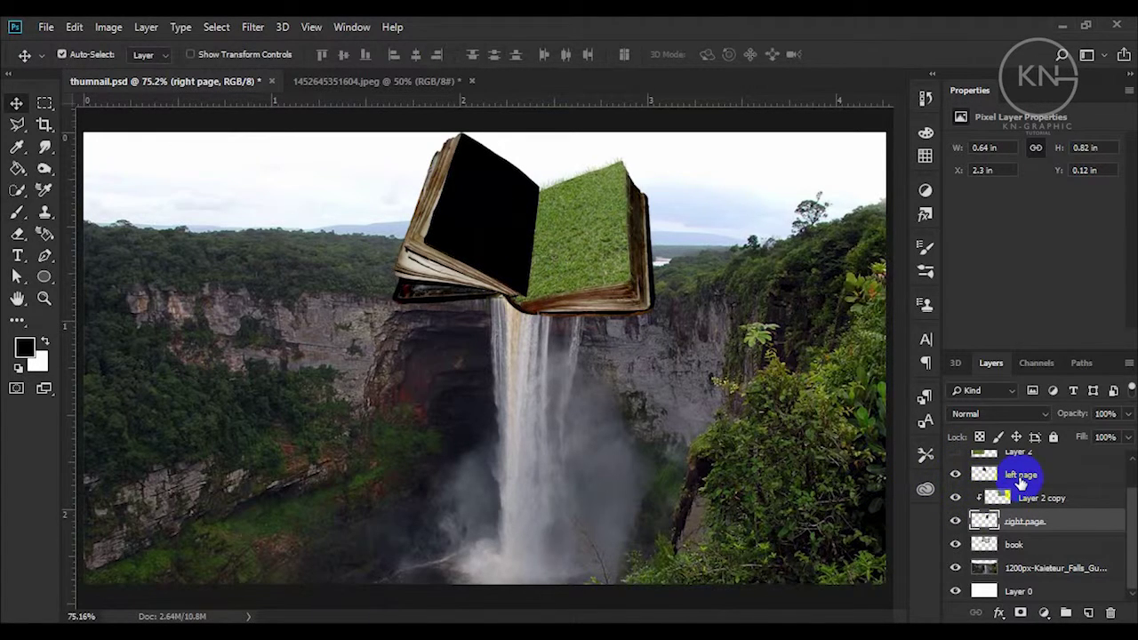
{"action": "scroll", "coordinate": [1118, 490], "scroll_direction": "up", "scroll_amount": 1}
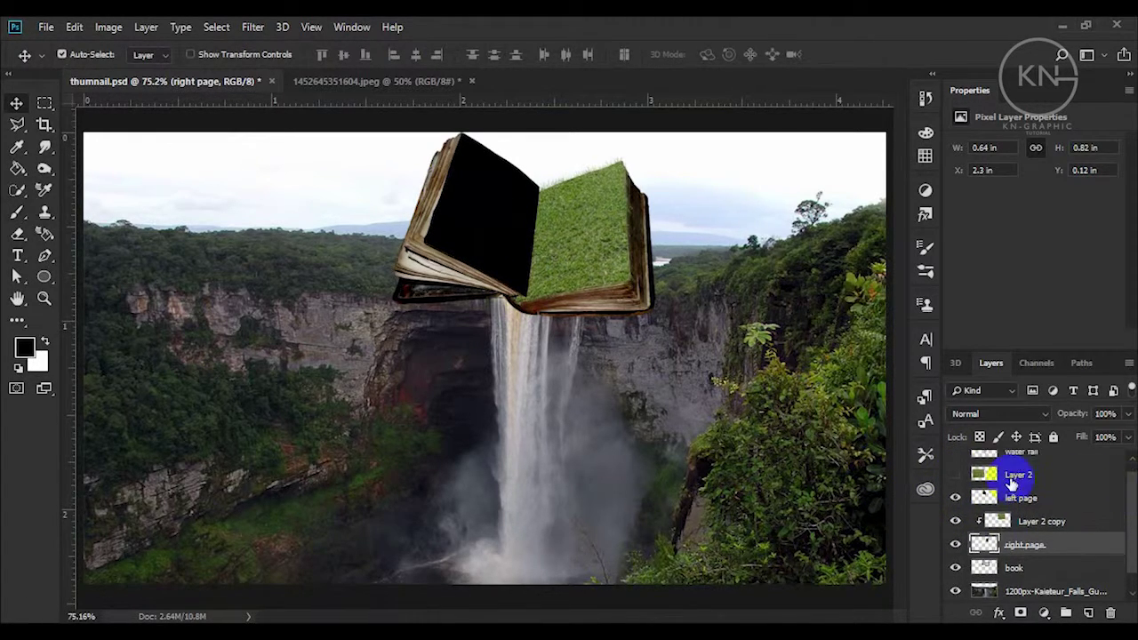
{"action": "left_click", "coordinate": [955, 475]}
{"action": "left_click_drag", "start_coordinate": [336, 300], "coordinate": [544, 211]}
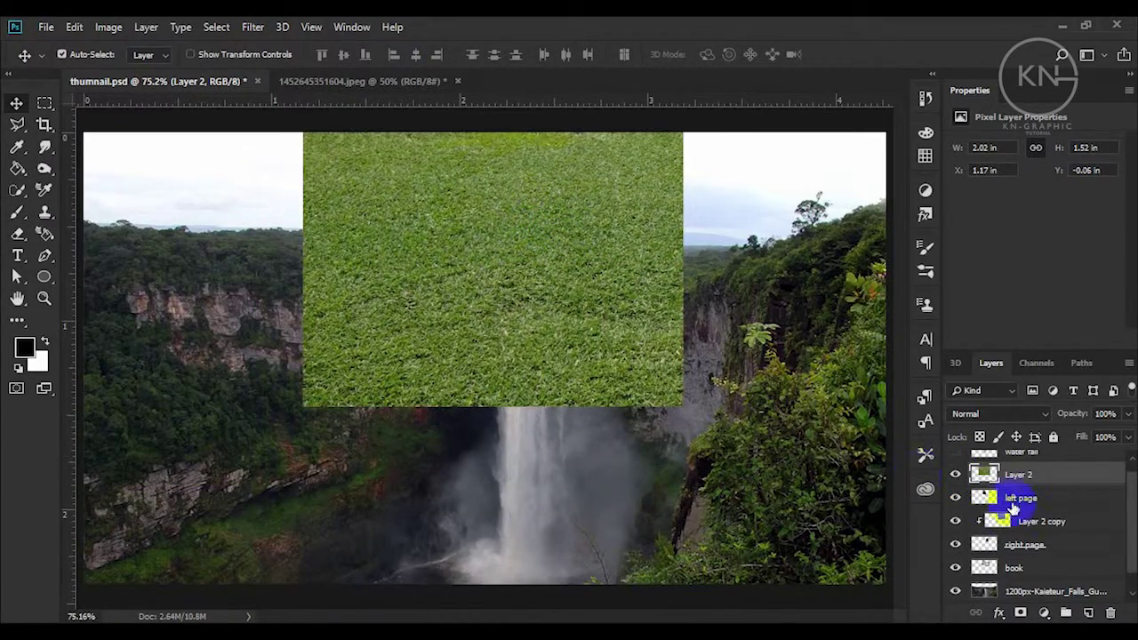
{"action": "right_click", "coordinate": [1009, 474]}
{"action": "left_click", "coordinate": [854, 308]}
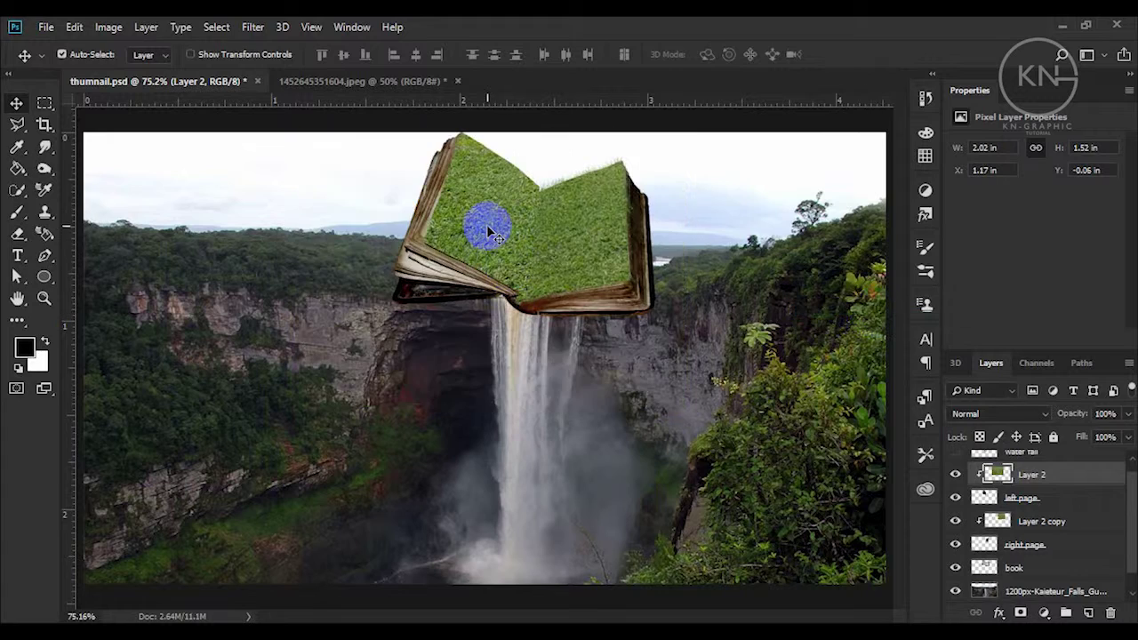
{"action": "left_click_drag", "start_coordinate": [469, 216], "coordinate": [474, 231]}
Step: Warp the left-page grass so it bends to fit the page's curve
{"action": "key", "text": "ctrl+t"}
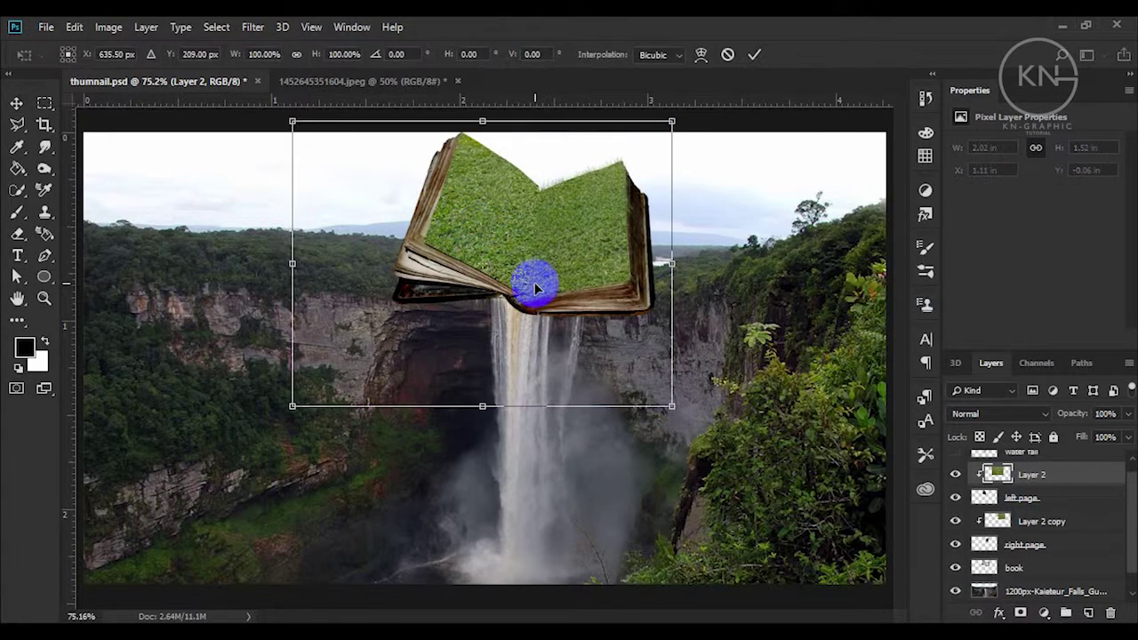
{"action": "right_click", "coordinate": [557, 249]}
{"action": "left_click", "coordinate": [587, 351]}
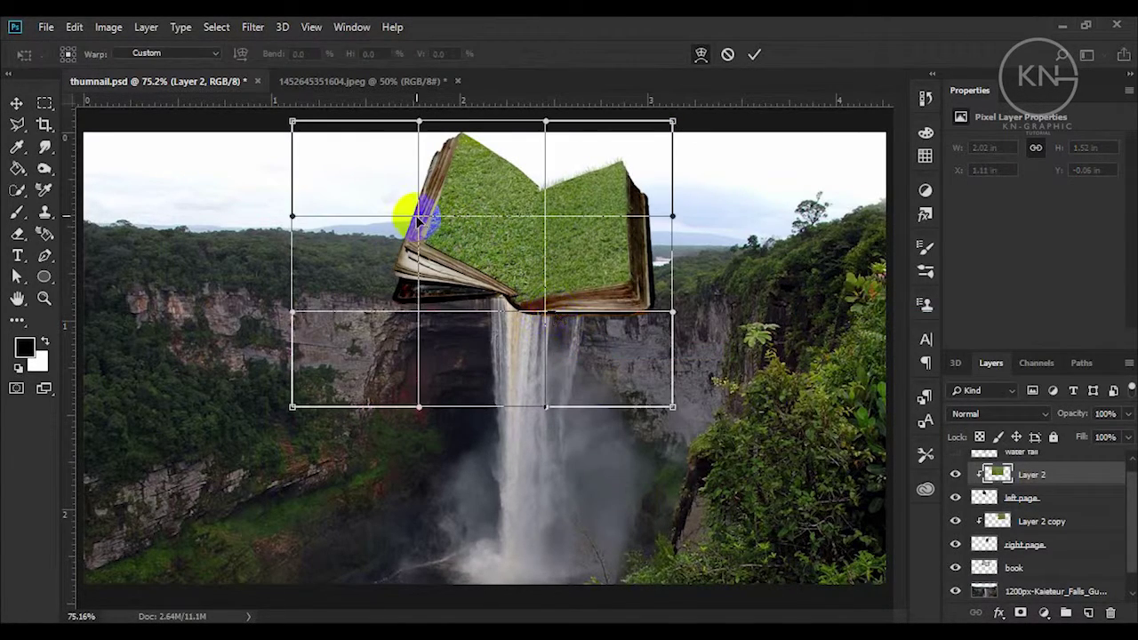
{"action": "left_click_drag", "start_coordinate": [401, 208], "coordinate": [414, 197]}
{"action": "mouse_move", "coordinate": [594, 249]}
{"action": "left_mouse_down"}
{"action": "mouse_move", "coordinate": [614, 247]}
{"action": "mouse_move", "coordinate": [567, 334]}
{"action": "mouse_move", "coordinate": [559, 325]}
{"action": "left_mouse_up"}
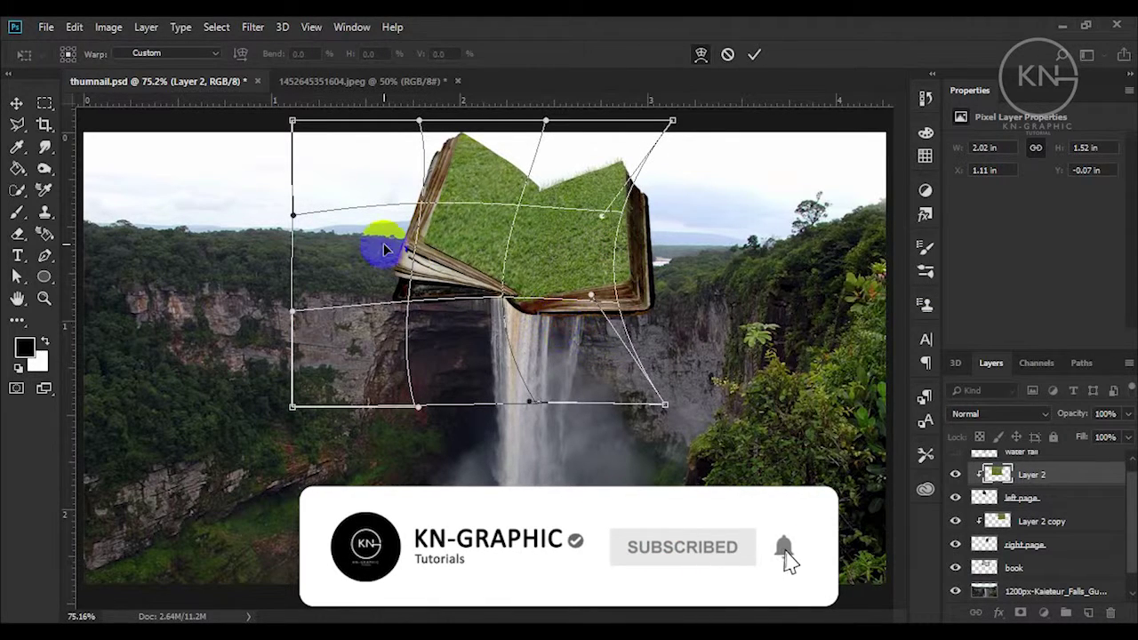
{"action": "left_click_drag", "start_coordinate": [382, 246], "coordinate": [381, 228]}
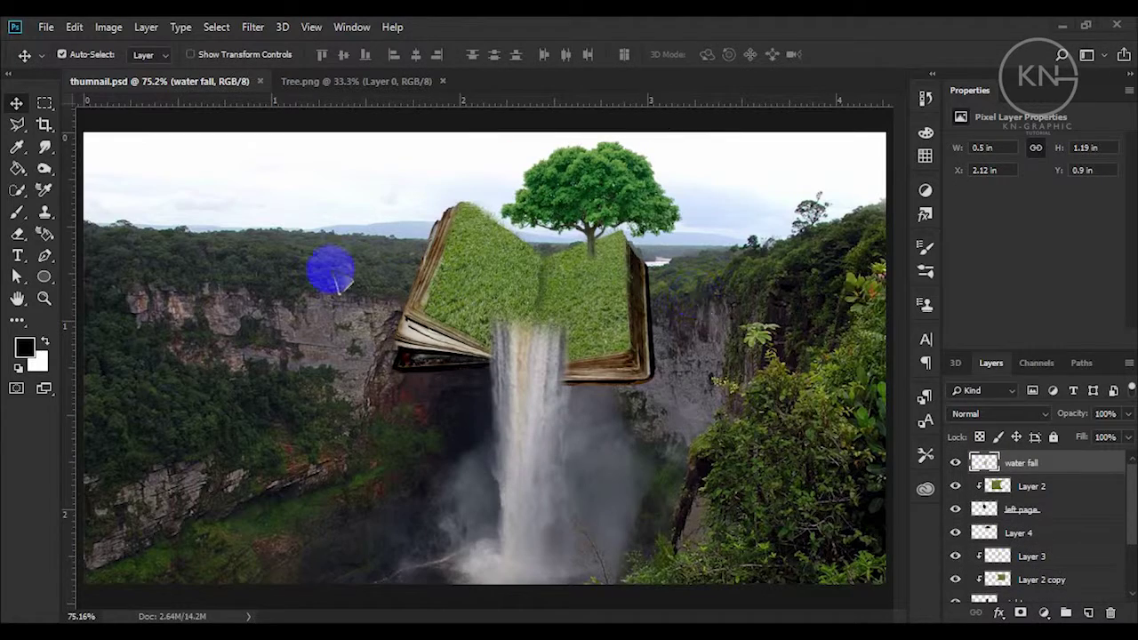
{"action": "left_click", "coordinate": [46, 26]}
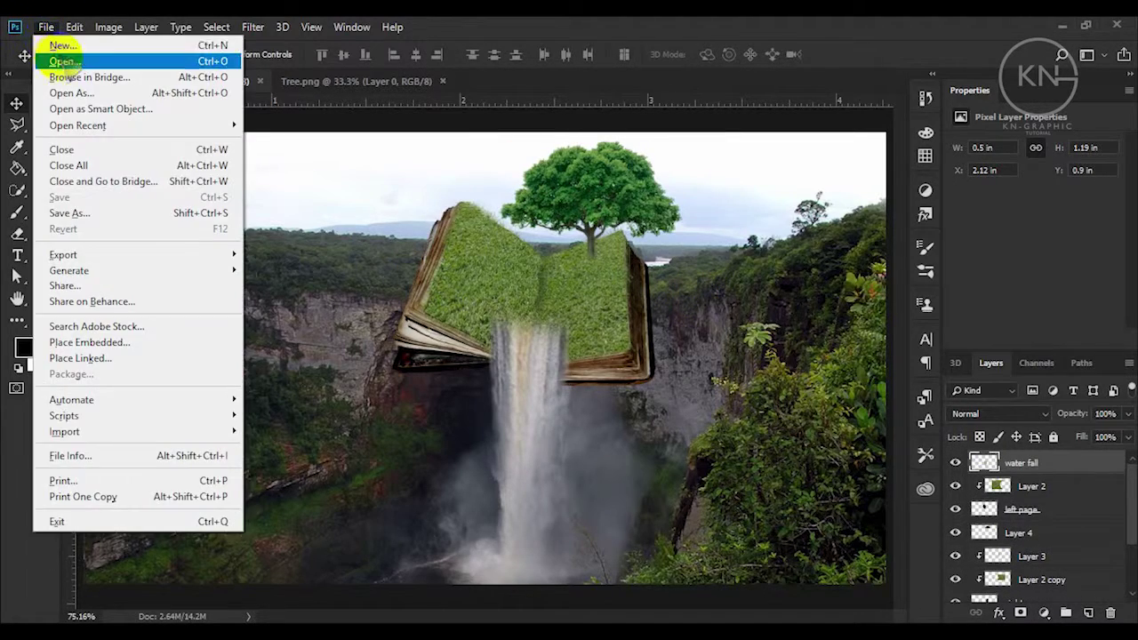
Step: Open the Kaieteur Falls photo and lasso the waterfall's top ledge
{"action": "left_click", "coordinate": [43, 58]}
{"action": "double_click", "coordinate": [298, 168]}
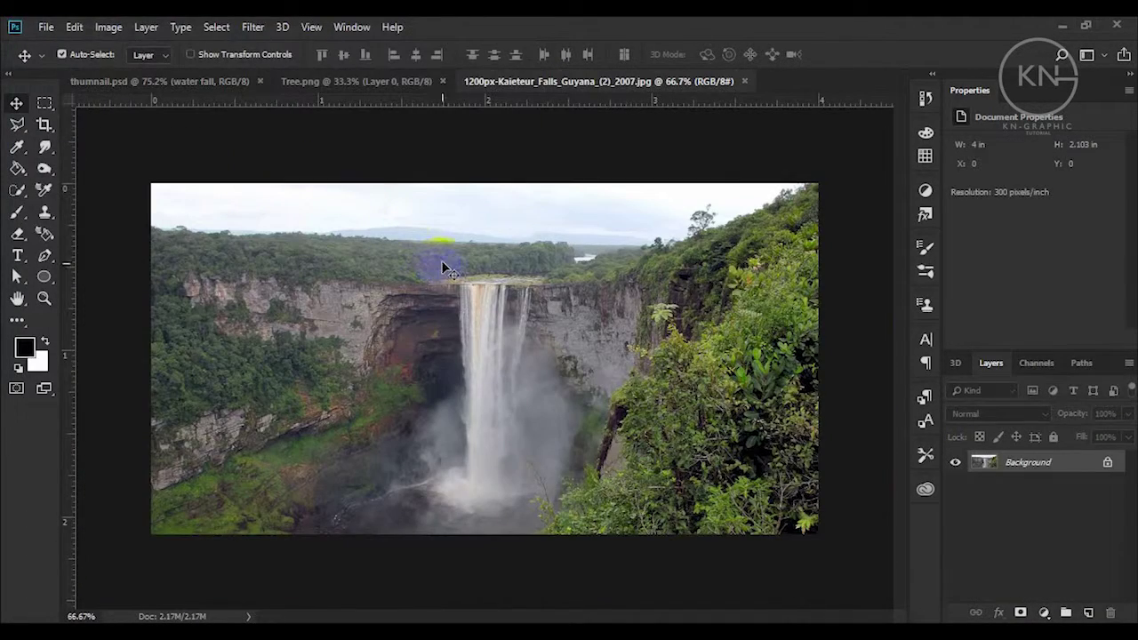
{"action": "left_click", "coordinate": [509, 296]}
{"action": "left_click", "coordinate": [17, 123]}
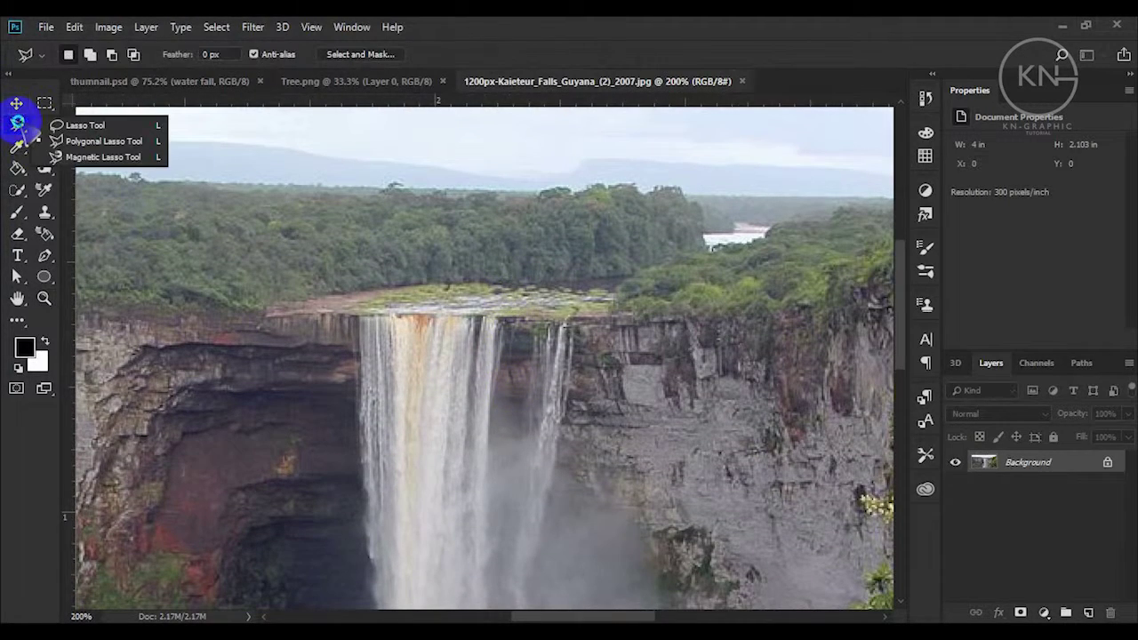
{"action": "left_click", "coordinate": [84, 125]}
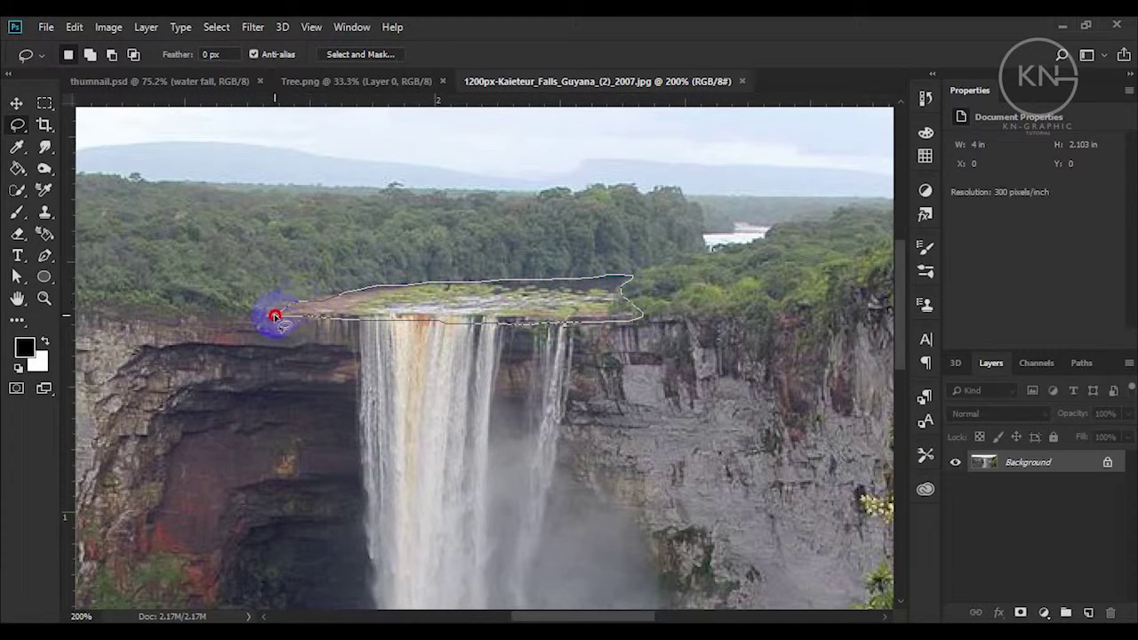
Step: Move the ledge into the book composition as Layer 5 and stretch it taller
{"action": "key", "text": "v"}
{"action": "mouse_move", "coordinate": [418, 318]}
{"action": "left_mouse_down"}
{"action": "mouse_move", "coordinate": [256, 212]}
{"action": "mouse_move", "coordinate": [536, 313]}
{"action": "mouse_move", "coordinate": [514, 313]}
{"action": "mouse_move", "coordinate": [512, 327]}
{"action": "mouse_move", "coordinate": [524, 300]}
{"action": "left_mouse_up"}
{"action": "key", "text": "ctrl+t"}
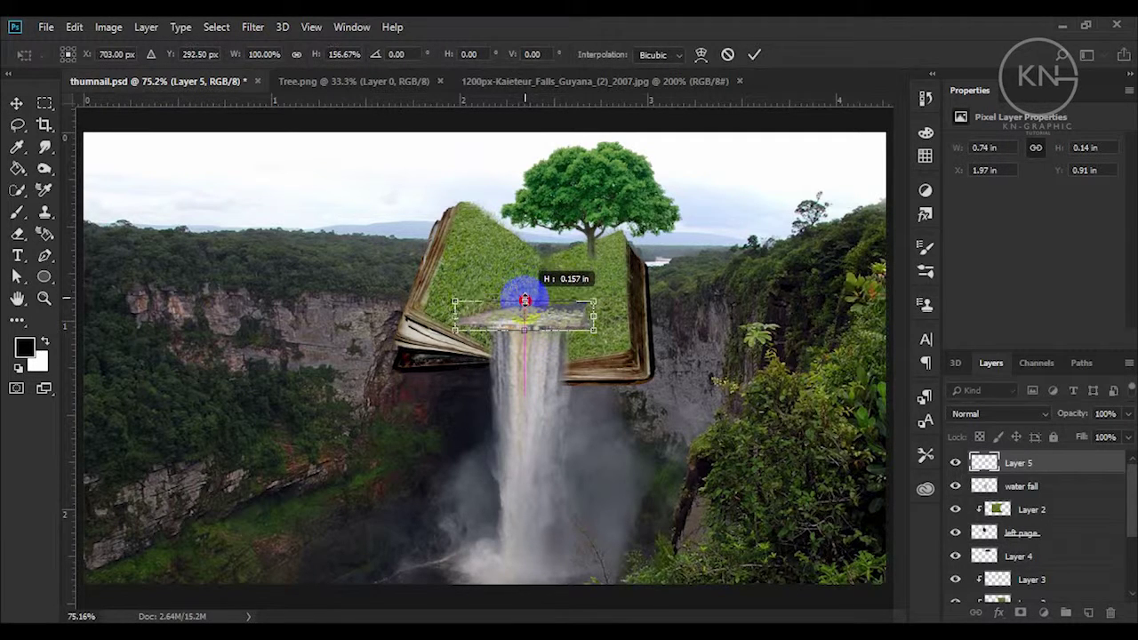
{"action": "key", "text": "Return"}
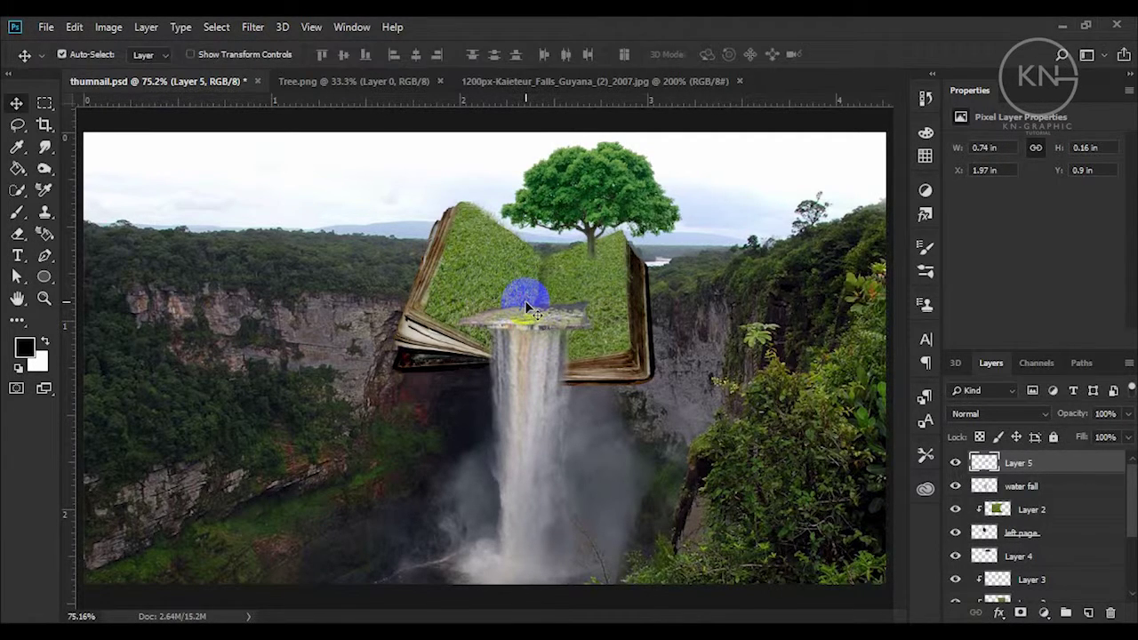
Step: Erase the ledge layer's unwanted edges and warp its middle down into the waterfall
{"action": "key", "text": "e"}
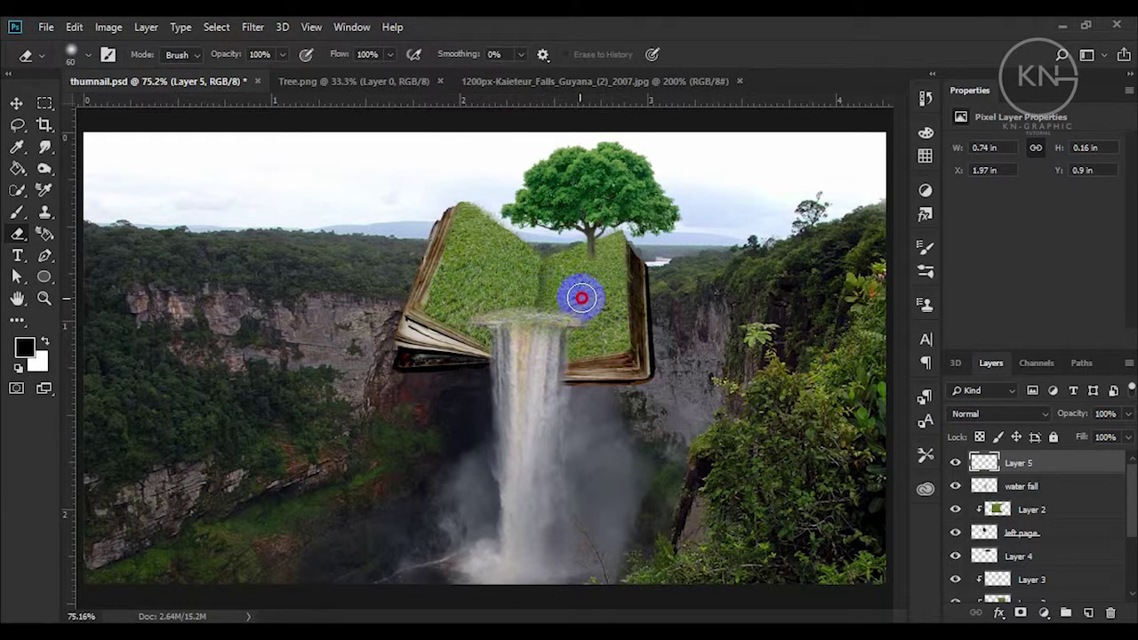
{"action": "left_click_drag", "start_coordinate": [581, 298], "coordinate": [463, 306]}
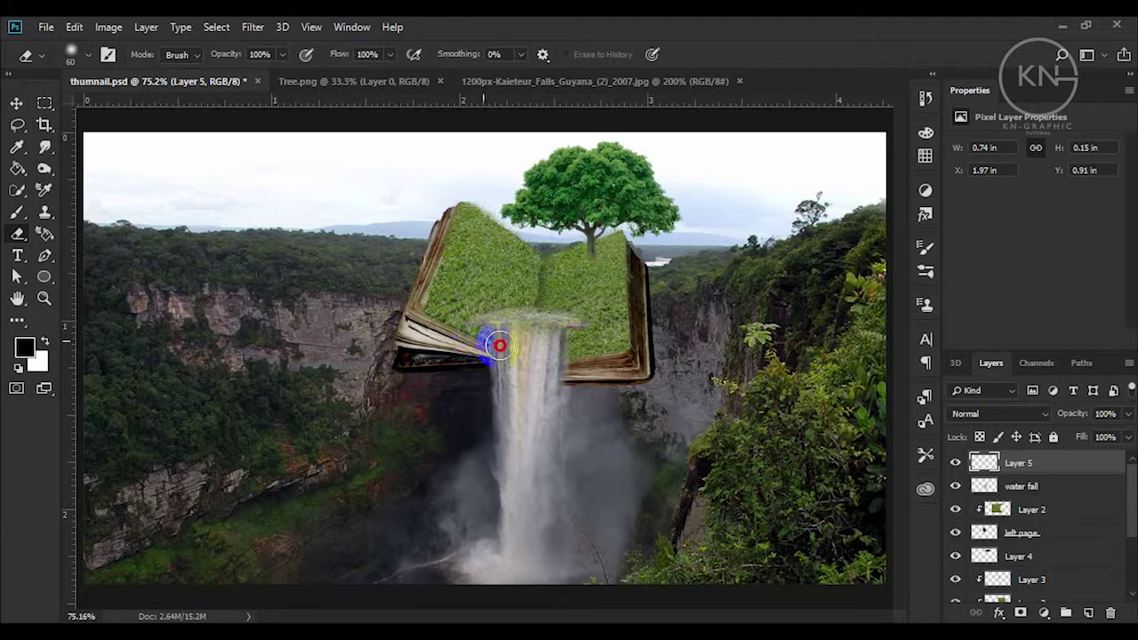
{"action": "key", "text": "v"}
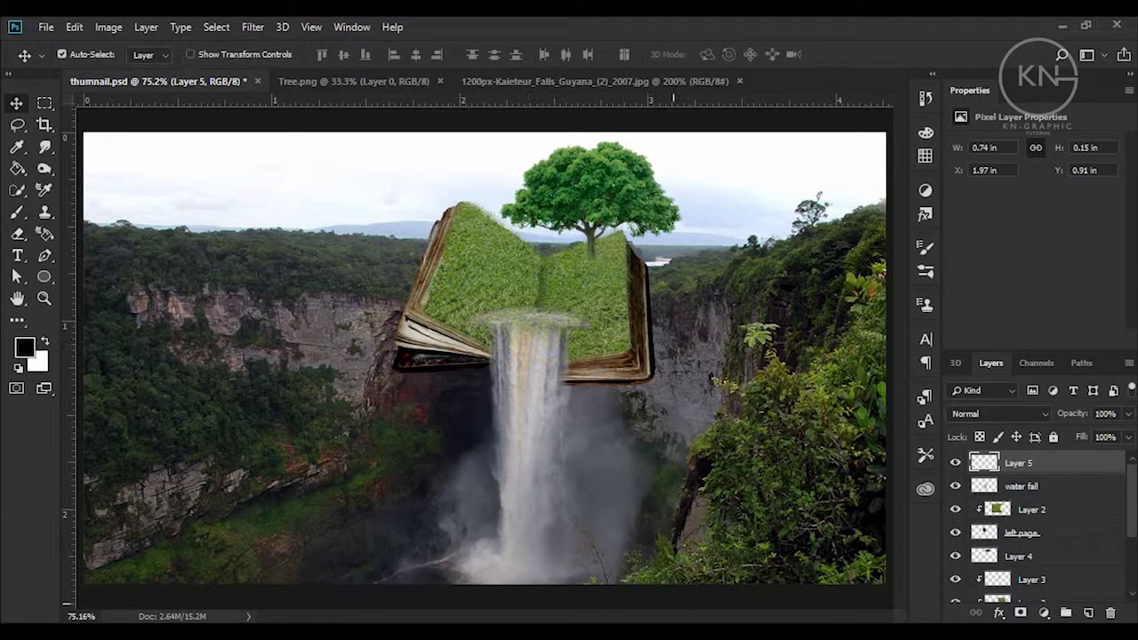
{"action": "key", "text": "ctrl+t"}
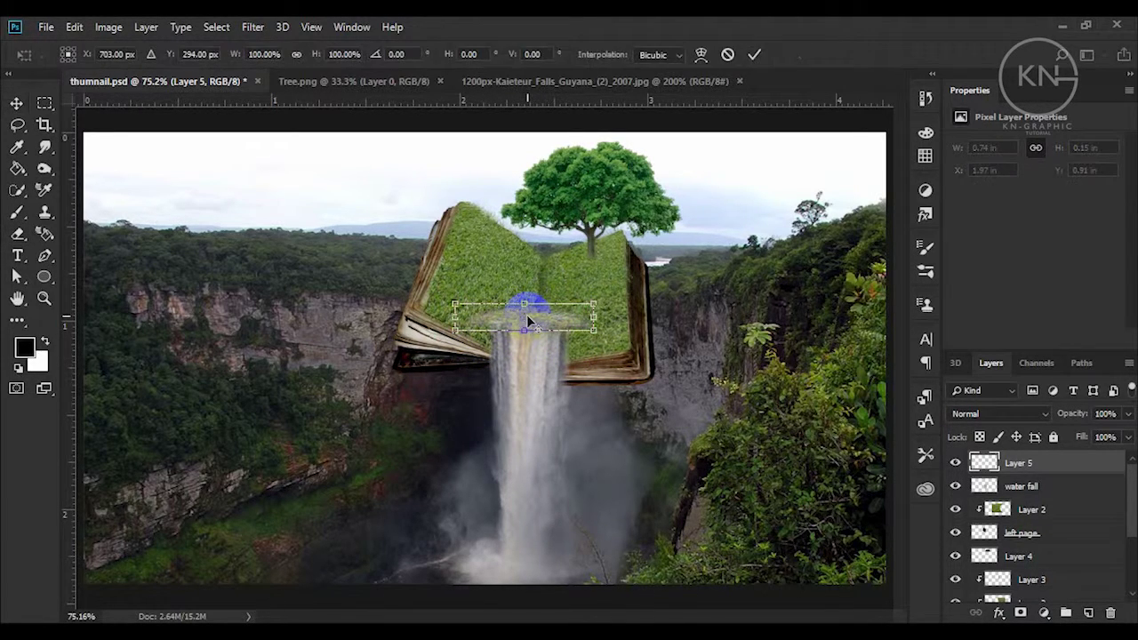
{"action": "right_click", "coordinate": [550, 319]}
{"action": "left_click", "coordinate": [578, 422]}
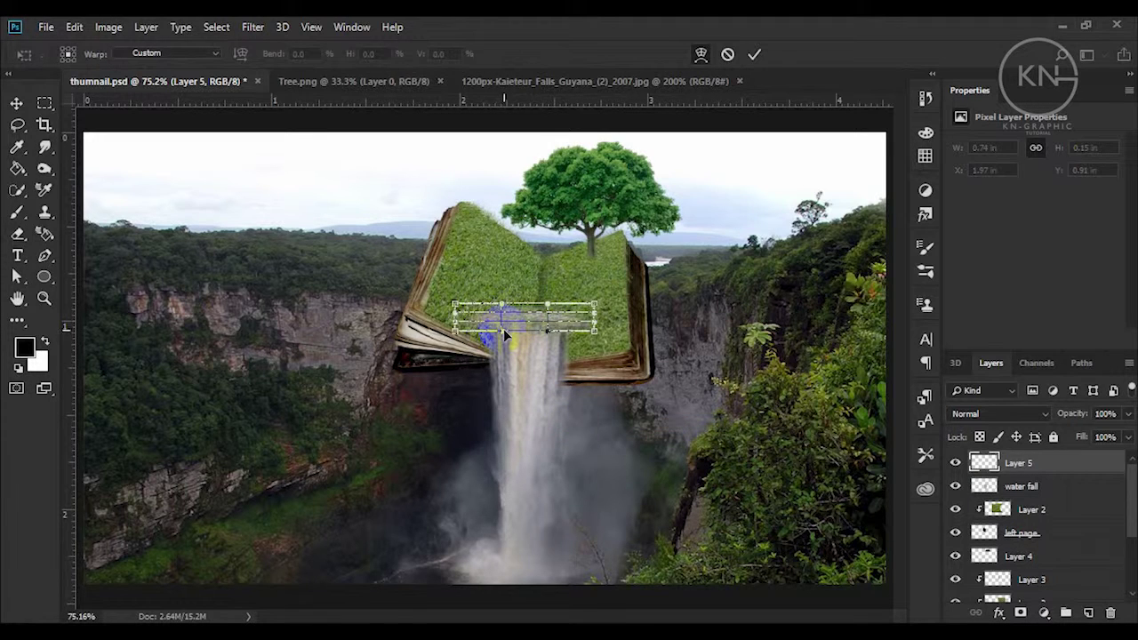
{"action": "left_click_drag", "start_coordinate": [521, 358], "coordinate": [534, 379]}
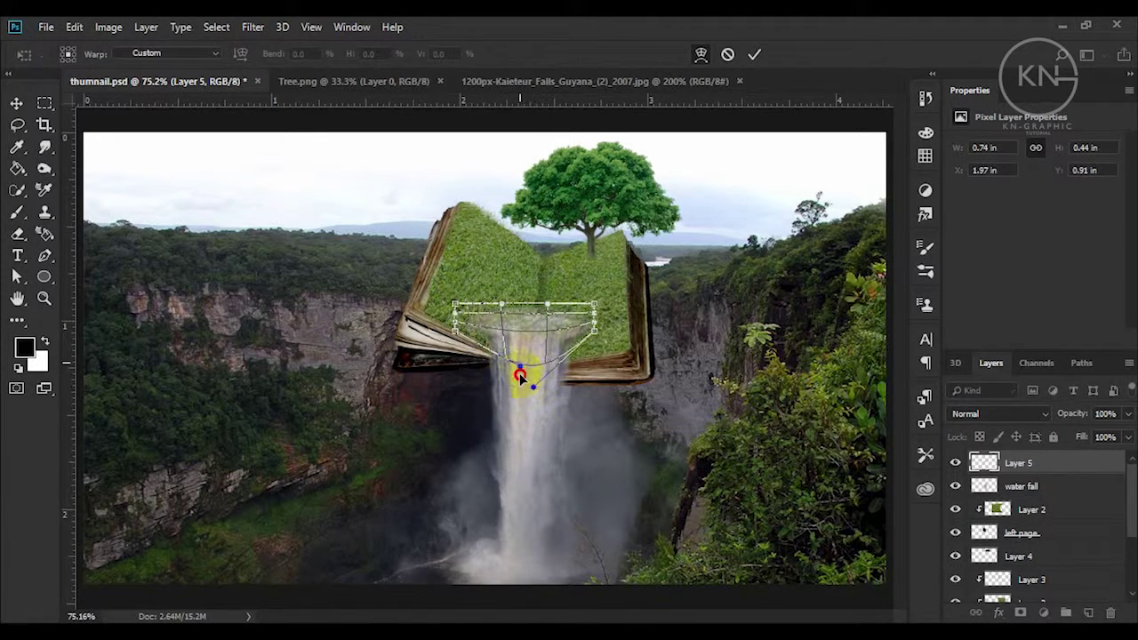
{"action": "key", "text": "Return"}
Step: Warp the 'water fall' layer's top upward to meet the ledge
{"action": "left_click", "coordinate": [526, 375]}
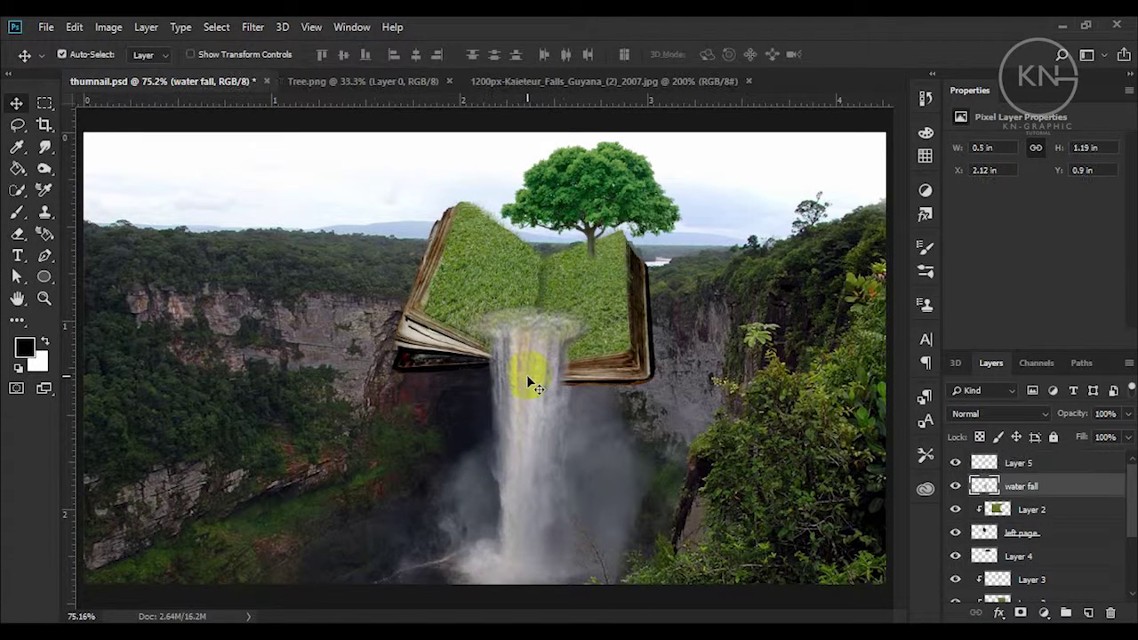
{"action": "key", "text": "ctrl+t"}
{"action": "right_click", "coordinate": [528, 338]}
{"action": "left_click", "coordinate": [560, 444]}
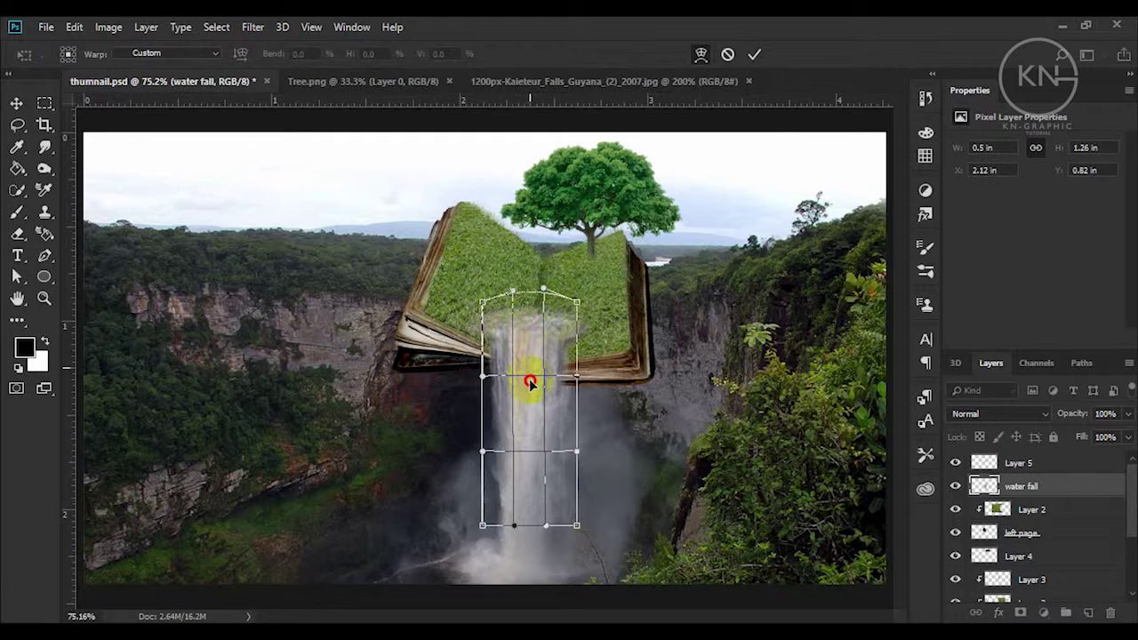
{"action": "left_click_drag", "start_coordinate": [531, 346], "coordinate": [530, 388]}
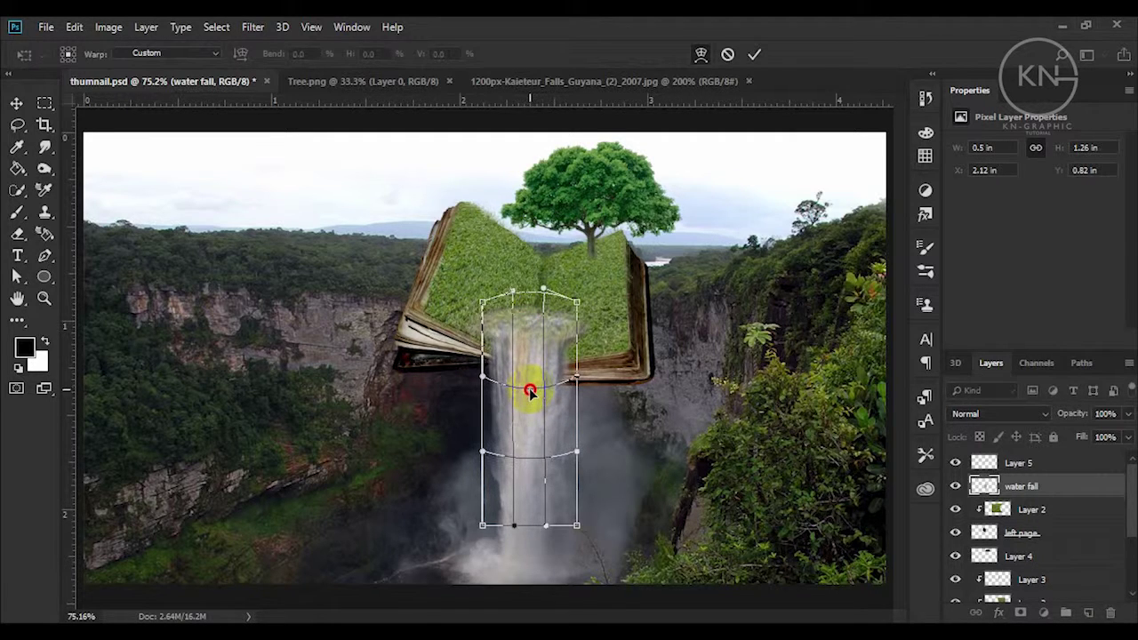
{"action": "key", "text": "Return"}
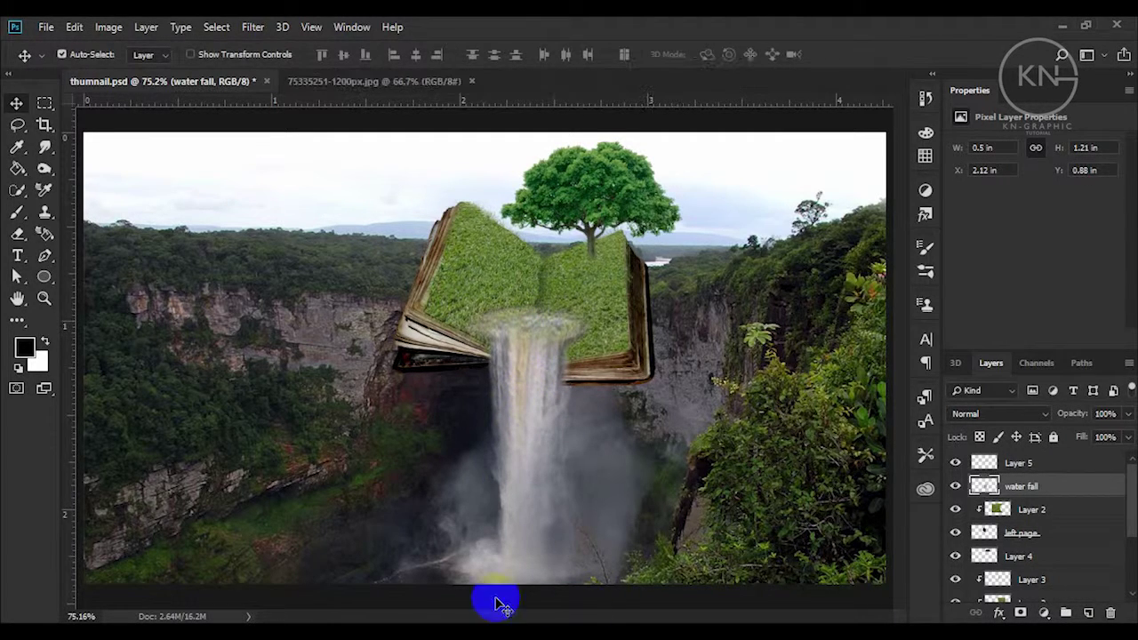
Step: Bring the bird in as Layer 6, scaled to 52.6%, flipped horizontally, at the lower right
{"action": "left_click", "coordinate": [325, 78]}
{"action": "left_click_drag", "start_coordinate": [451, 332], "coordinate": [548, 438]}
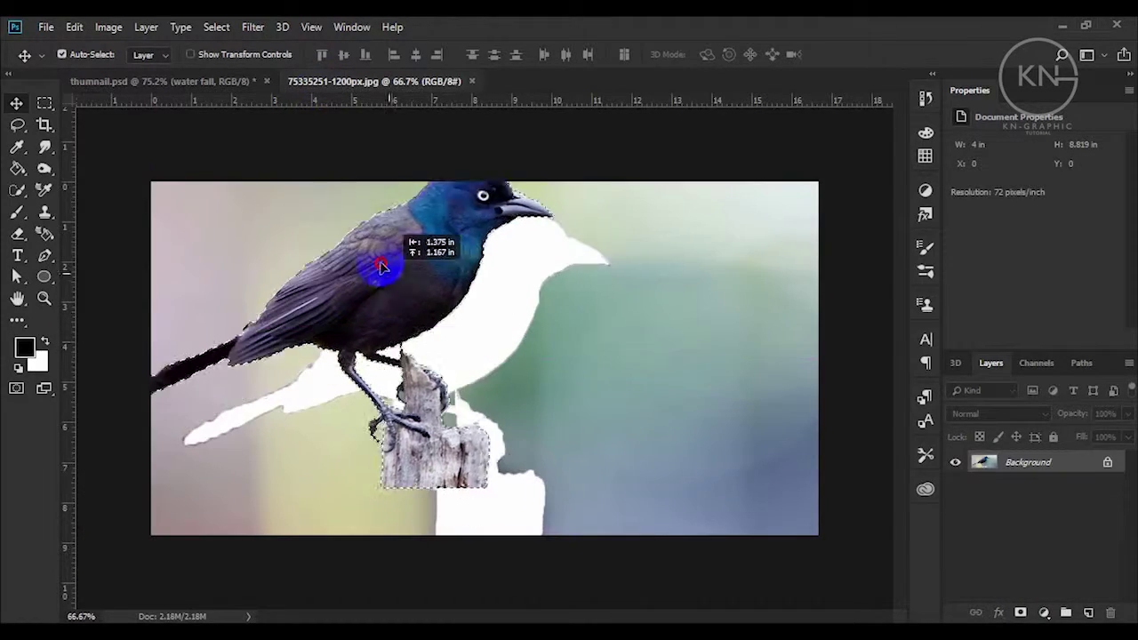
{"action": "key", "text": "ctrl+t"}
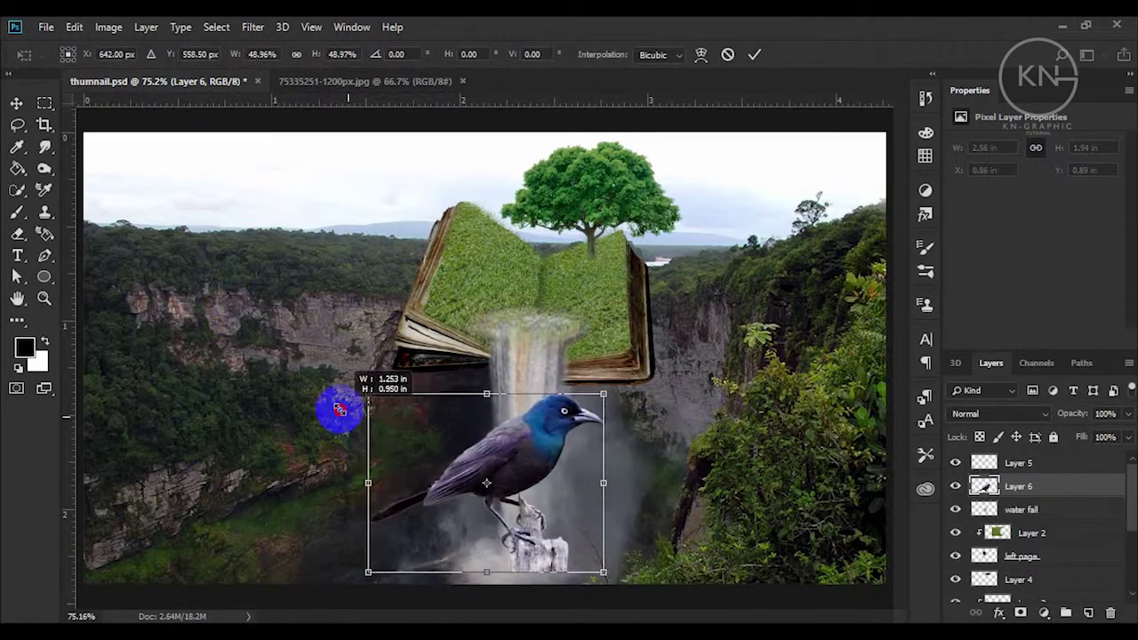
{"action": "left_click_drag", "start_coordinate": [245, 300], "coordinate": [360, 388]}
{"action": "right_click", "coordinate": [536, 457]}
{"action": "left_click", "coordinate": [574, 433]}
{"action": "left_click_drag", "start_coordinate": [471, 454], "coordinate": [751, 462]}
{"action": "key", "text": "Return"}
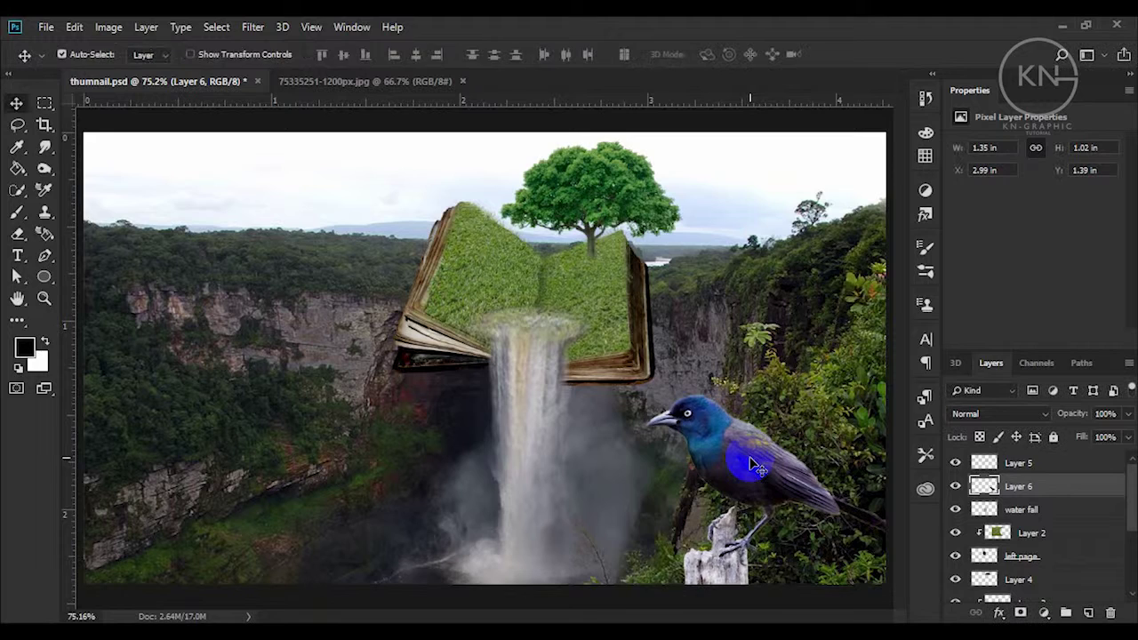
Step: Give Layer 6's bird a black, Normal-mode Outer Glow with a smaller size and lowered opacity
{"action": "left_click", "coordinate": [998, 612]}
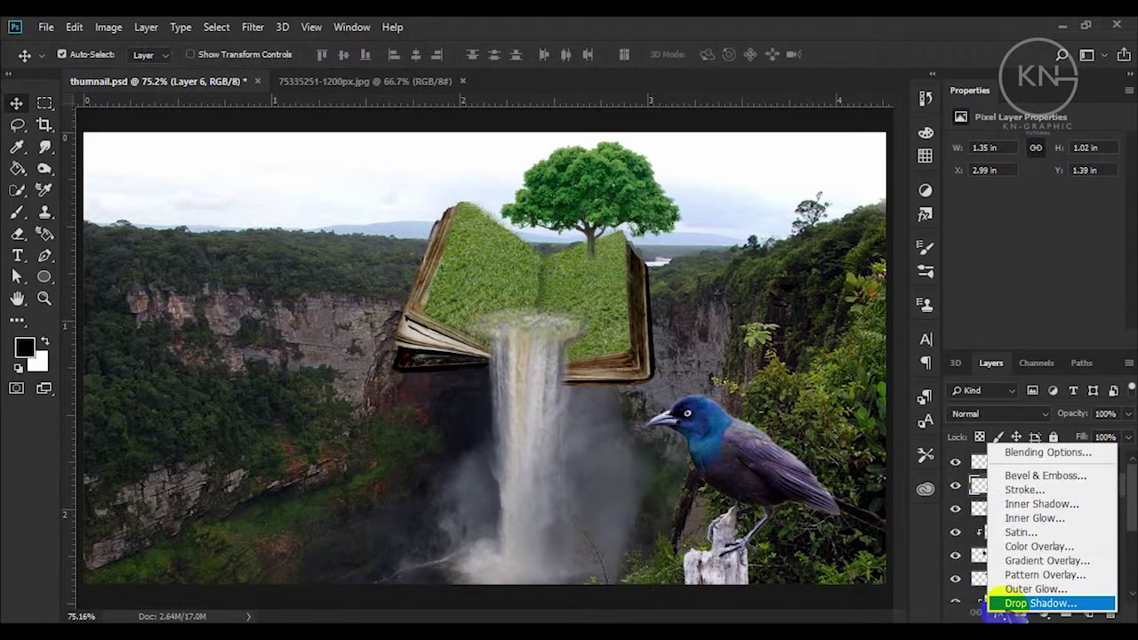
{"action": "left_click", "coordinate": [1023, 590]}
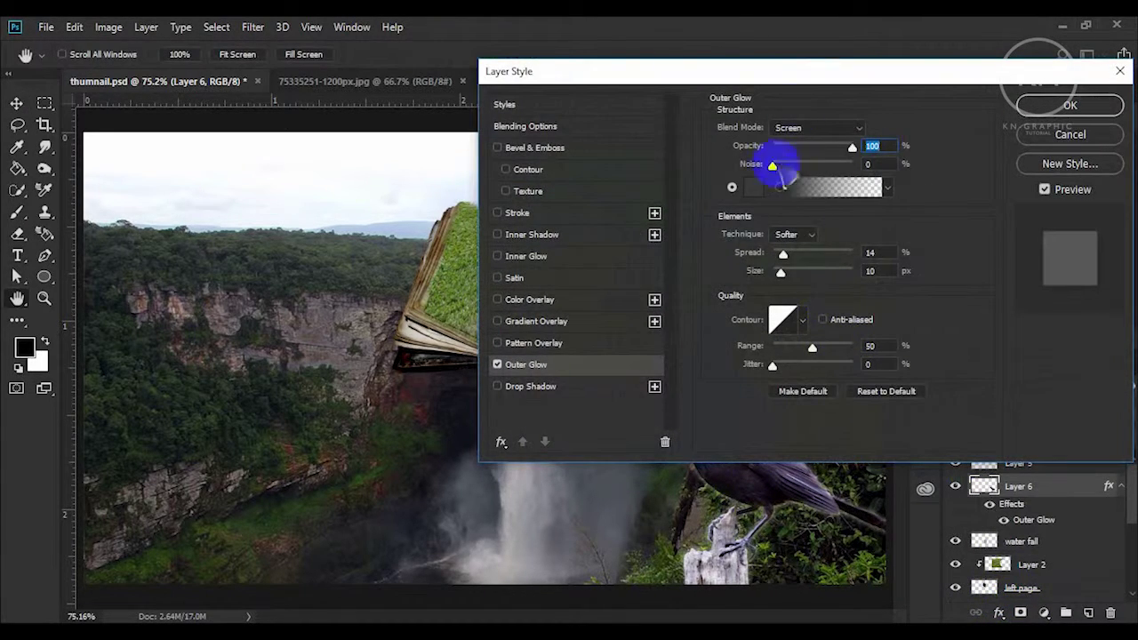
{"action": "left_click", "coordinate": [753, 188]}
{"action": "left_click", "coordinate": [750, 322]}
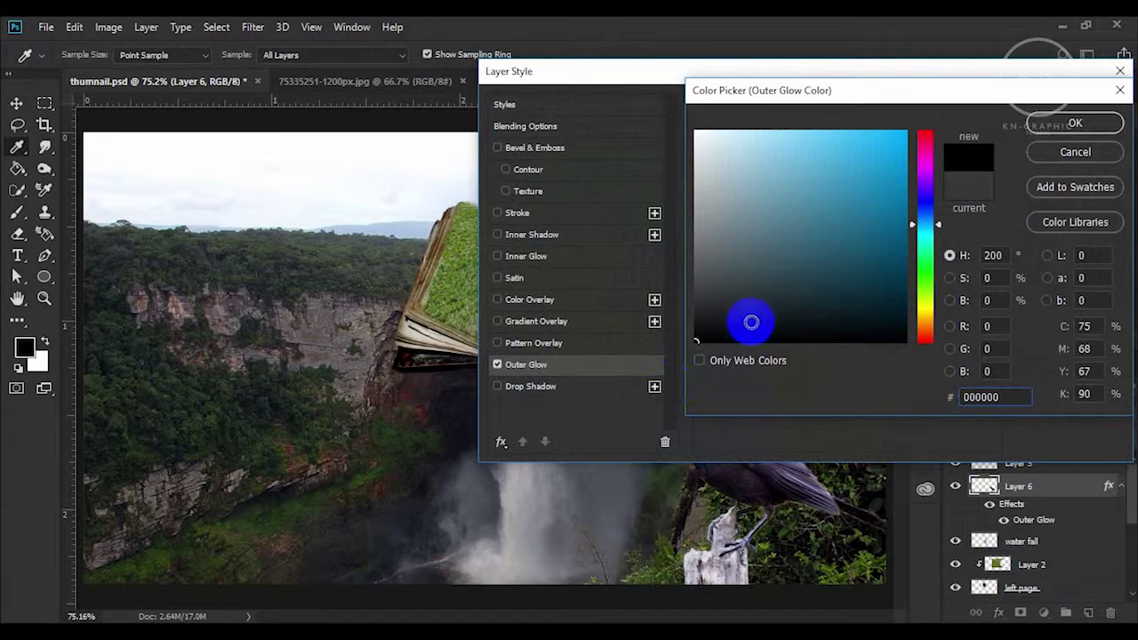
{"action": "left_click", "coordinate": [1062, 121]}
{"action": "left_click_drag", "start_coordinate": [868, 80], "coordinate": [864, 46]}
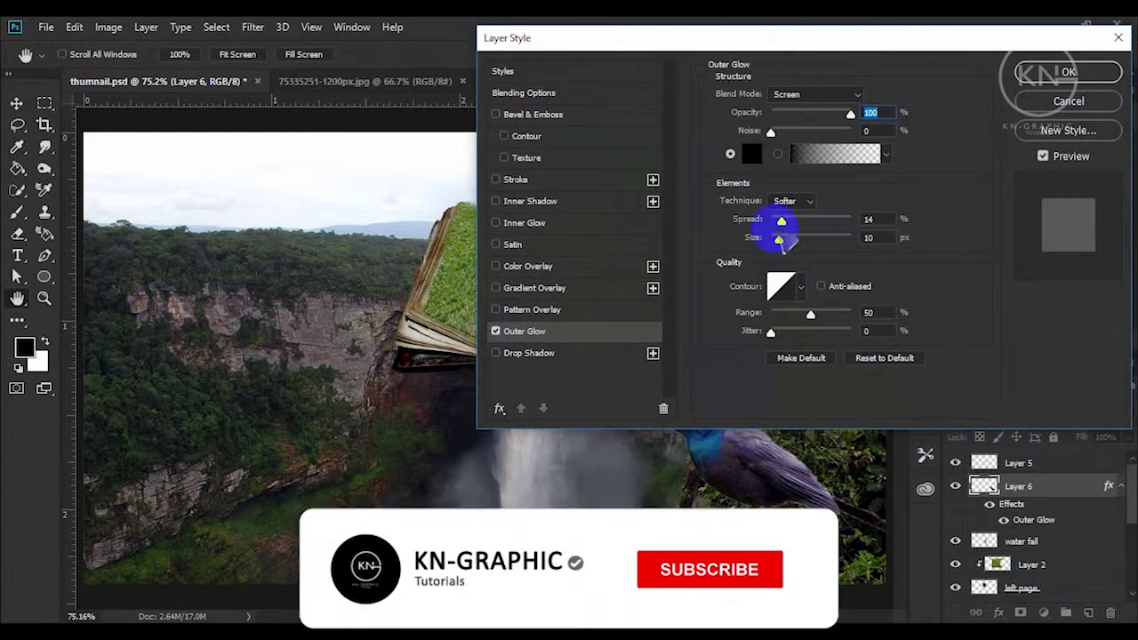
{"action": "mouse_move", "coordinate": [776, 238]}
{"action": "left_mouse_down"}
{"action": "mouse_move", "coordinate": [770, 221]}
{"action": "mouse_move", "coordinate": [783, 239]}
{"action": "left_mouse_up"}
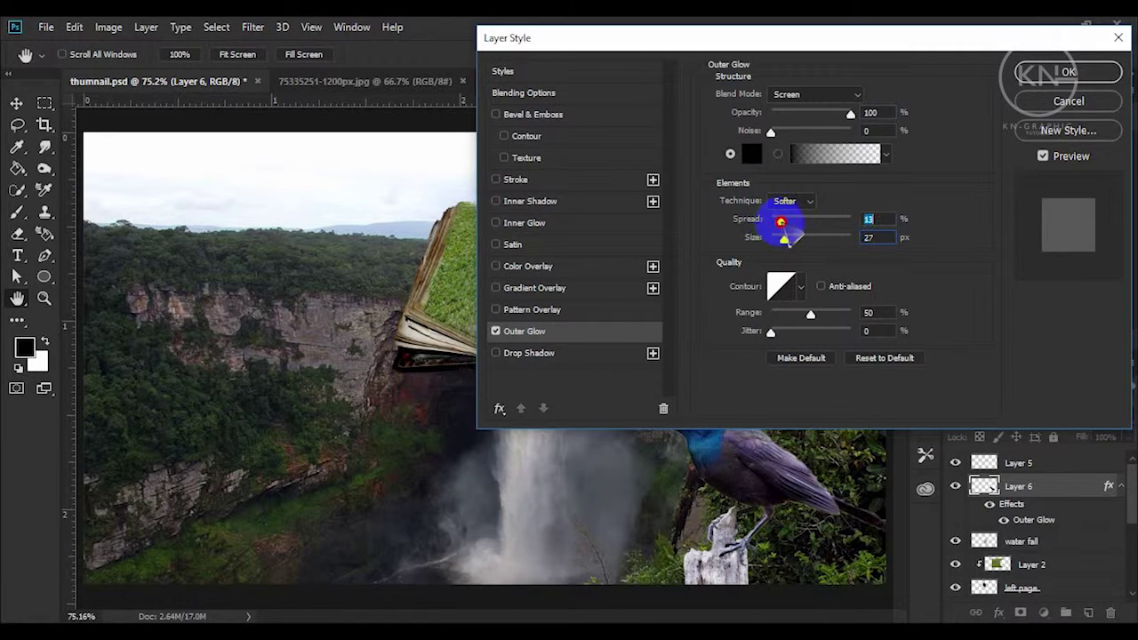
{"action": "left_click", "coordinate": [814, 94]}
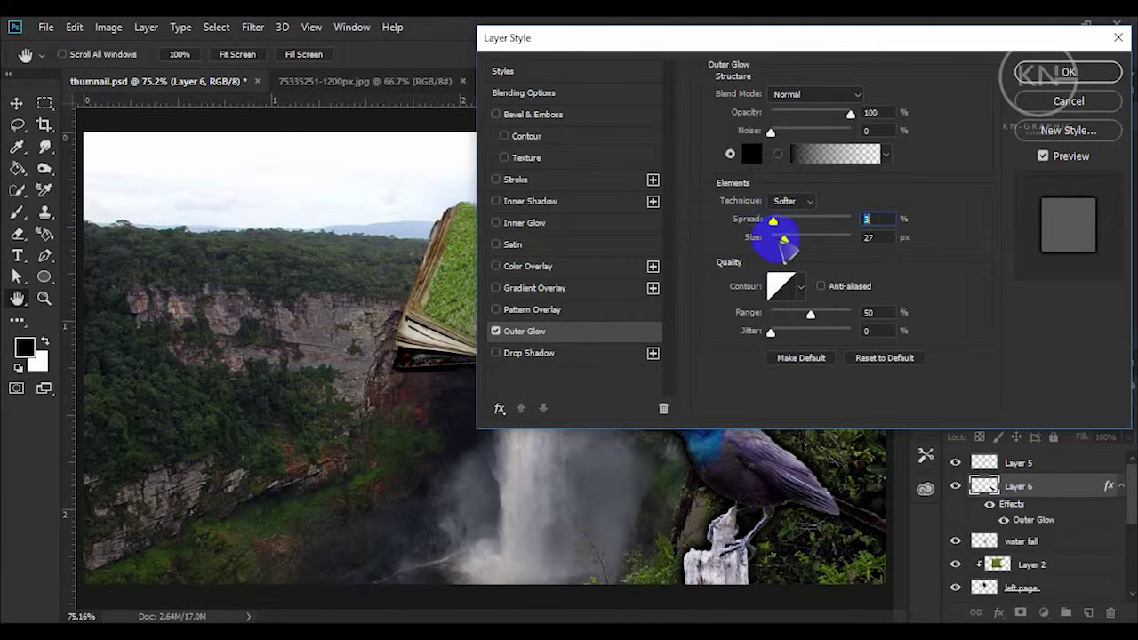
{"action": "left_click_drag", "start_coordinate": [784, 240], "coordinate": [778, 239]}
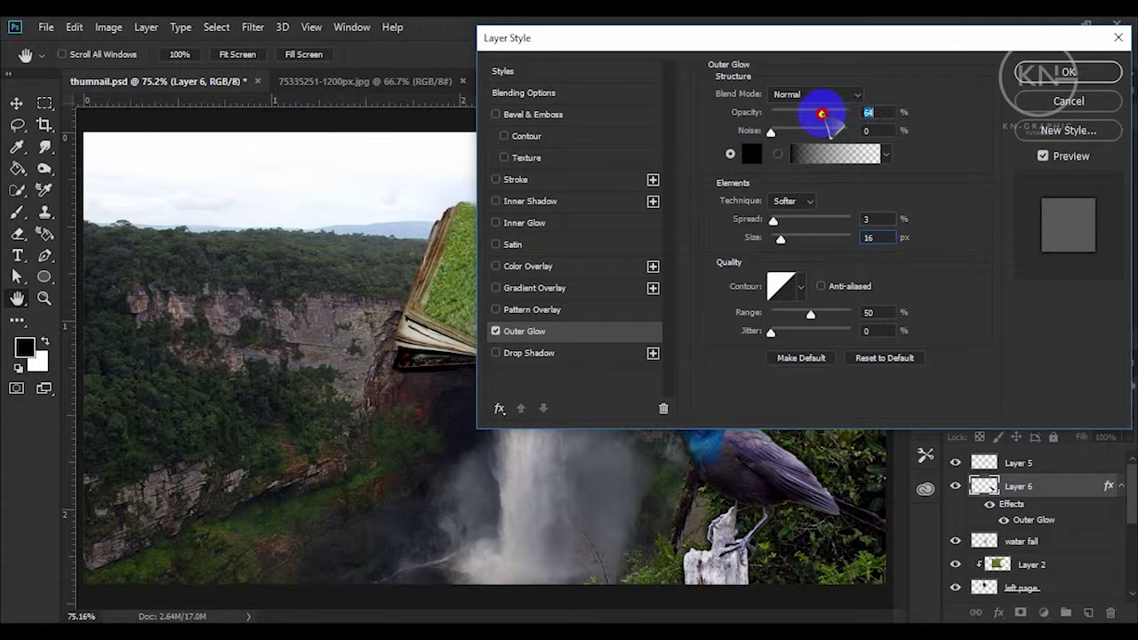
{"action": "left_click_drag", "start_coordinate": [827, 114], "coordinate": [844, 114]}
{"action": "left_click", "coordinate": [1068, 71]}
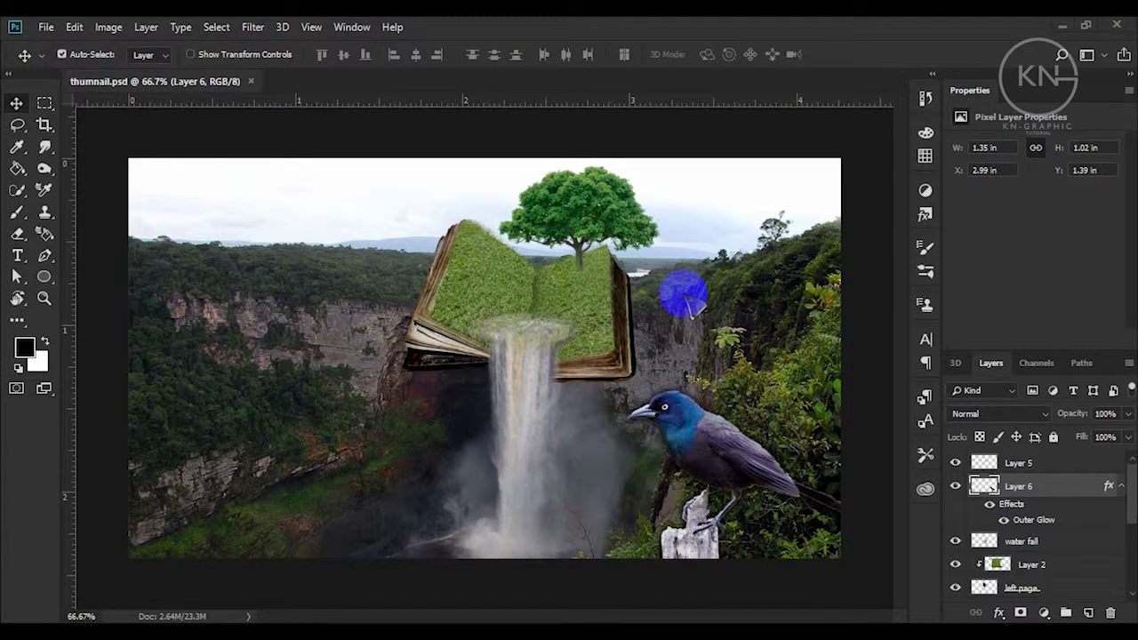
Step: Open the seagull flock image and drag the flying birds into the book composition
{"action": "left_click", "coordinate": [45, 27]}
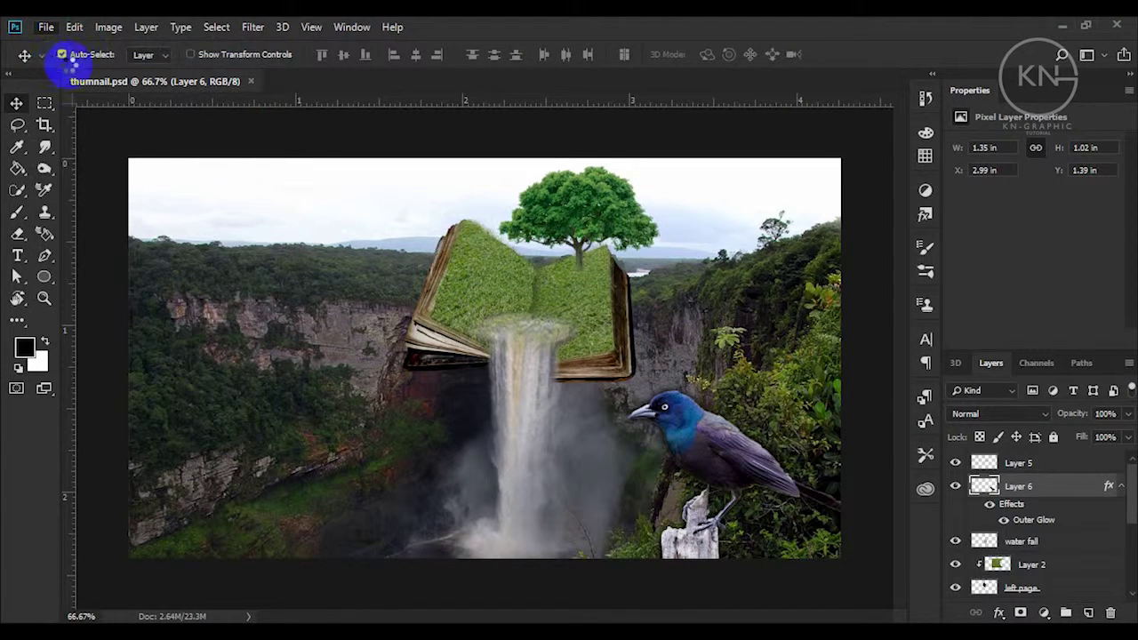
{"action": "key", "text": "ctrl+o"}
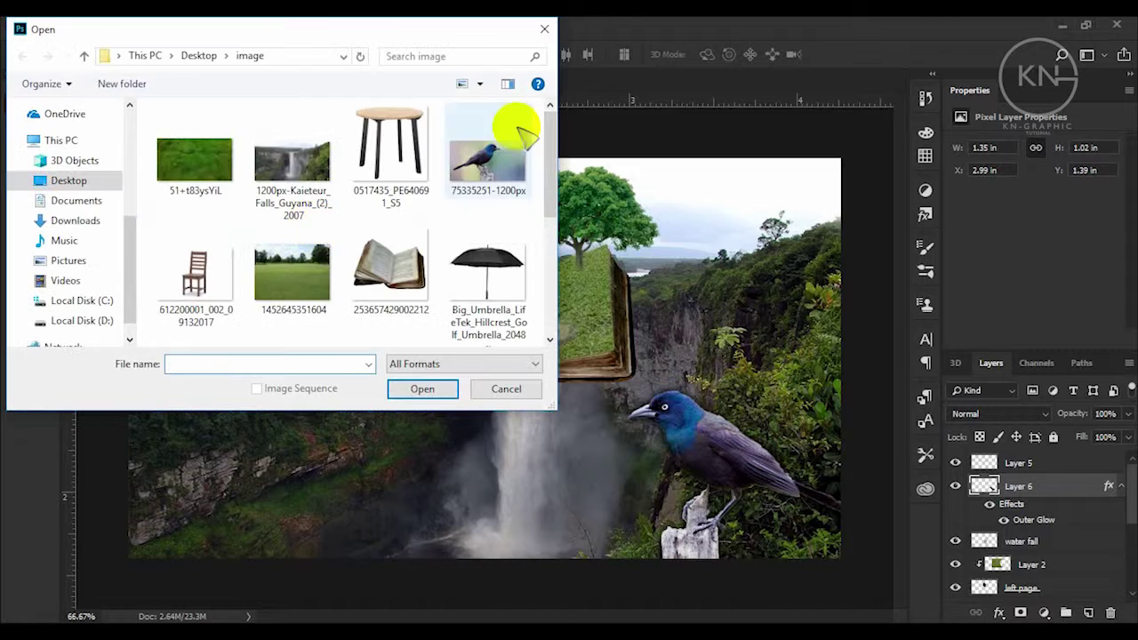
{"action": "left_click_drag", "start_coordinate": [550, 160], "coordinate": [546, 244]}
{"action": "double_click", "coordinate": [491, 213]}
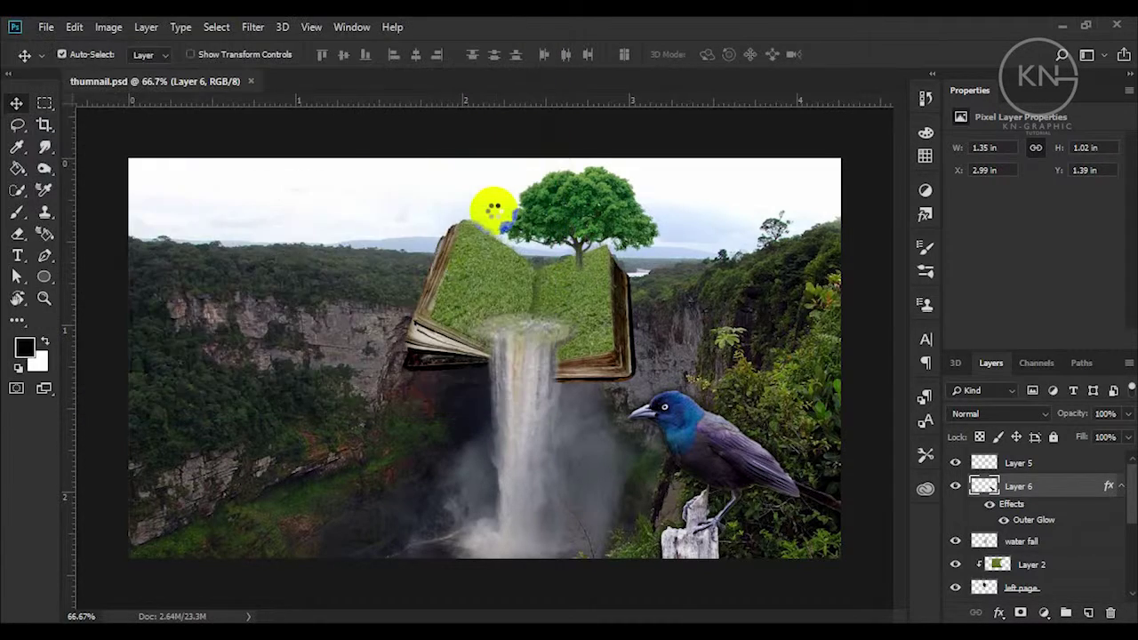
{"action": "left_click_drag", "start_coordinate": [540, 378], "coordinate": [400, 292]}
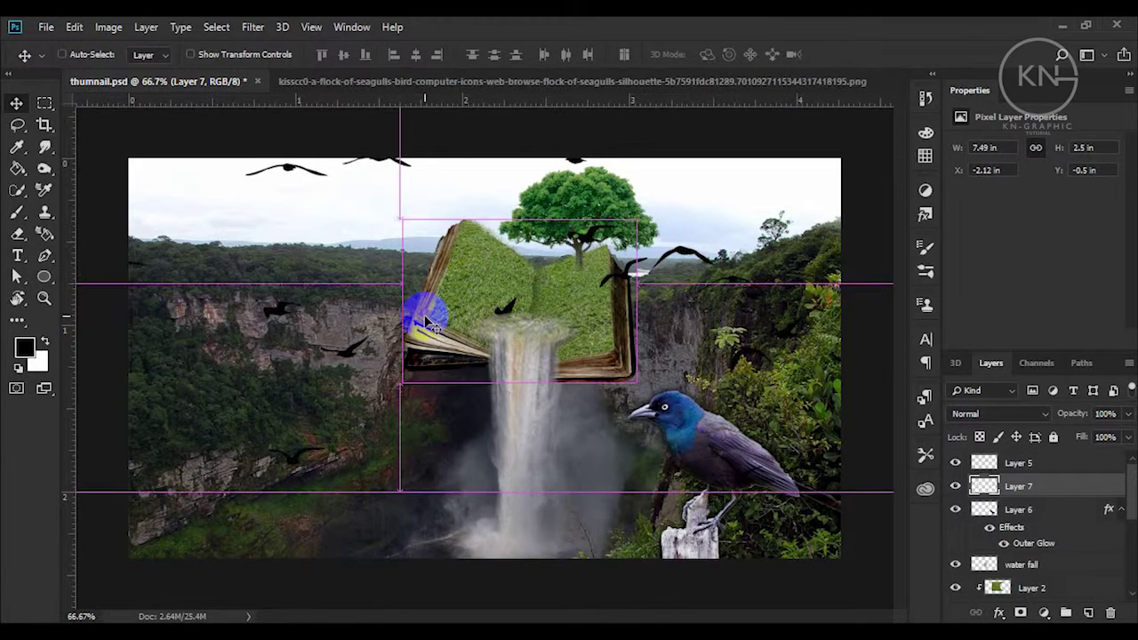
Step: Shrink and move the birds into the sky, then erase the stray birds in the upper right
{"action": "key", "text": "ctrl+t"}
{"action": "mouse_move", "coordinate": [578, 307]}
{"action": "left_mouse_down"}
{"action": "mouse_move", "coordinate": [406, 388]}
{"action": "mouse_move", "coordinate": [352, 395]}
{"action": "left_mouse_up"}
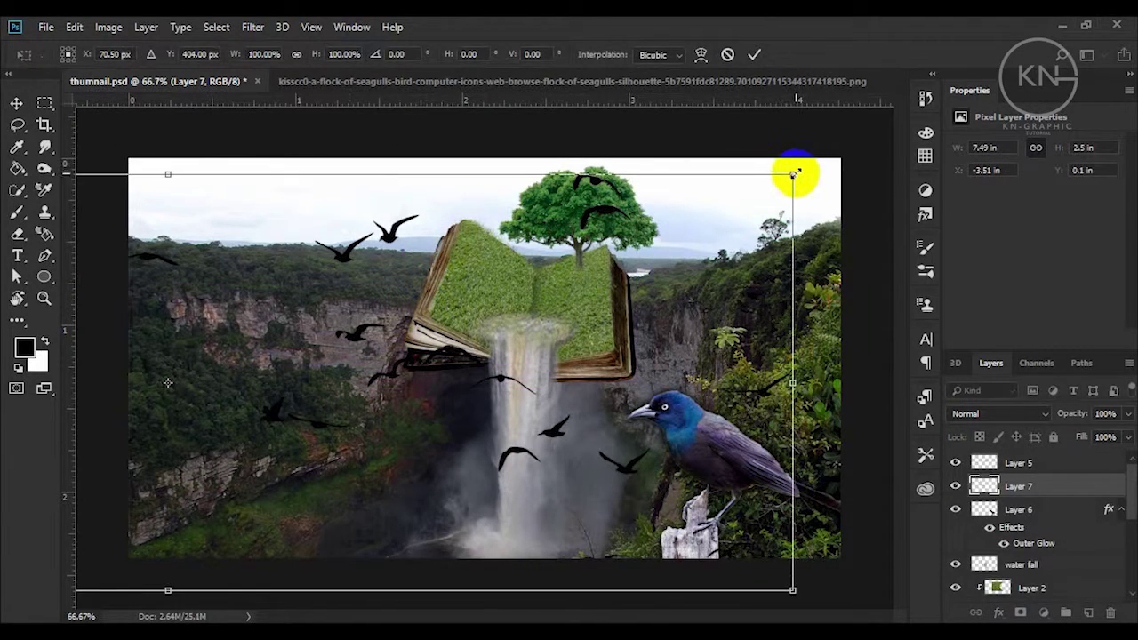
{"action": "mouse_move", "coordinate": [792, 164]}
{"action": "left_mouse_down"}
{"action": "mouse_move", "coordinate": [534, 311]}
{"action": "mouse_move", "coordinate": [571, 212]}
{"action": "mouse_move", "coordinate": [616, 199]}
{"action": "mouse_move", "coordinate": [640, 168]}
{"action": "mouse_move", "coordinate": [647, 183]}
{"action": "mouse_move", "coordinate": [610, 267]}
{"action": "mouse_move", "coordinate": [635, 266]}
{"action": "mouse_move", "coordinate": [627, 178]}
{"action": "left_mouse_up"}
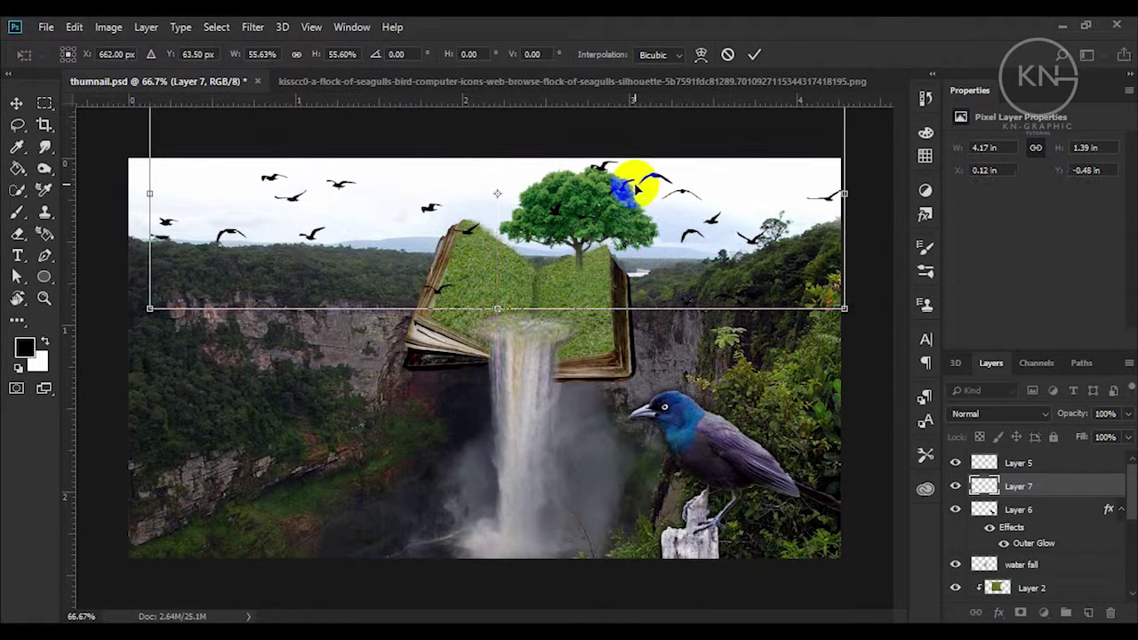
{"action": "key", "text": "Return"}
{"action": "key", "text": "e"}
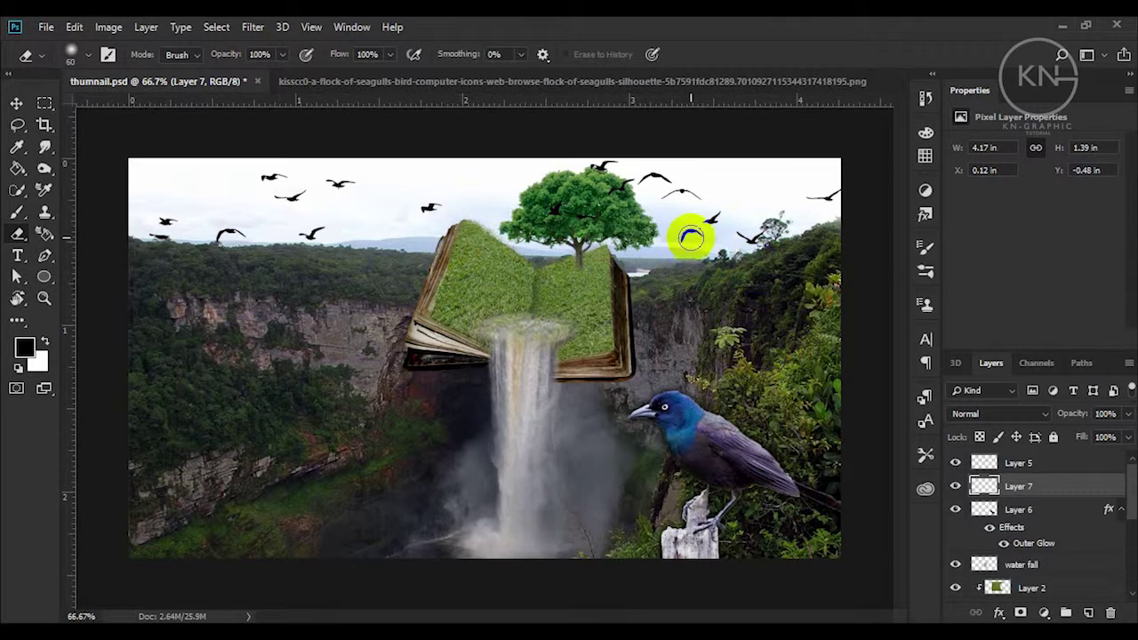
{"action": "mouse_move", "coordinate": [691, 236]}
{"action": "left_mouse_down"}
{"action": "mouse_move", "coordinate": [716, 202]}
{"action": "mouse_move", "coordinate": [648, 178]}
{"action": "mouse_move", "coordinate": [668, 172]}
{"action": "left_mouse_up"}
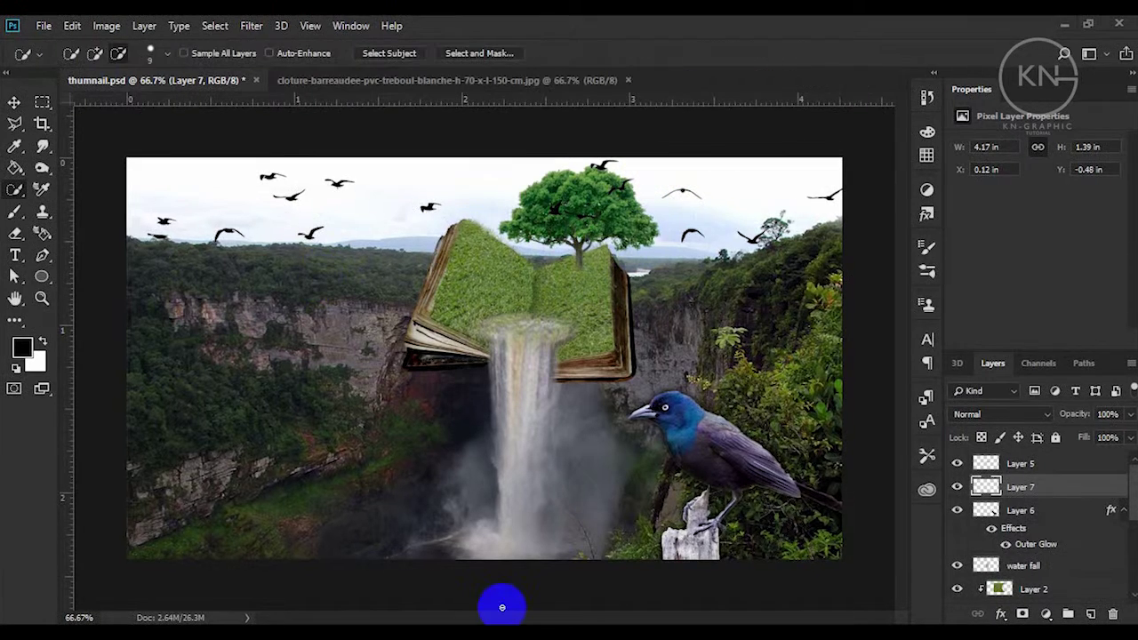
Step: Bring the selected white fence into the composition and warp it into a slight curve
{"action": "left_click", "coordinate": [300, 80]}
{"action": "key", "text": "v"}
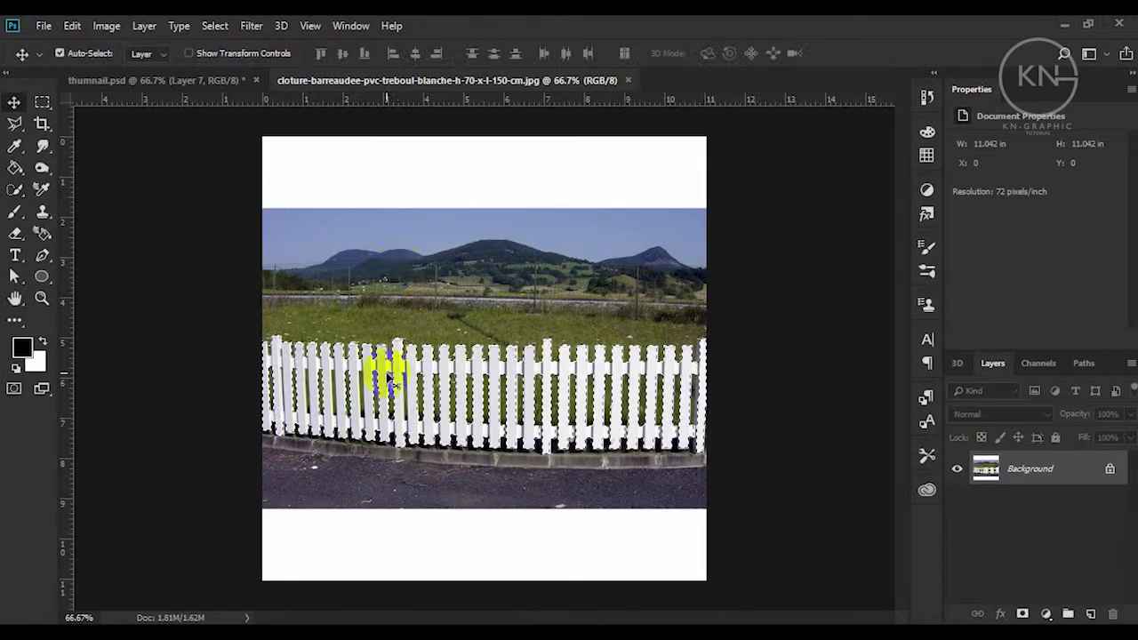
{"action": "mouse_move", "coordinate": [396, 386]}
{"action": "left_mouse_down"}
{"action": "mouse_move", "coordinate": [157, 83]}
{"action": "mouse_move", "coordinate": [368, 330]}
{"action": "mouse_move", "coordinate": [432, 354]}
{"action": "mouse_move", "coordinate": [331, 500]}
{"action": "left_mouse_up"}
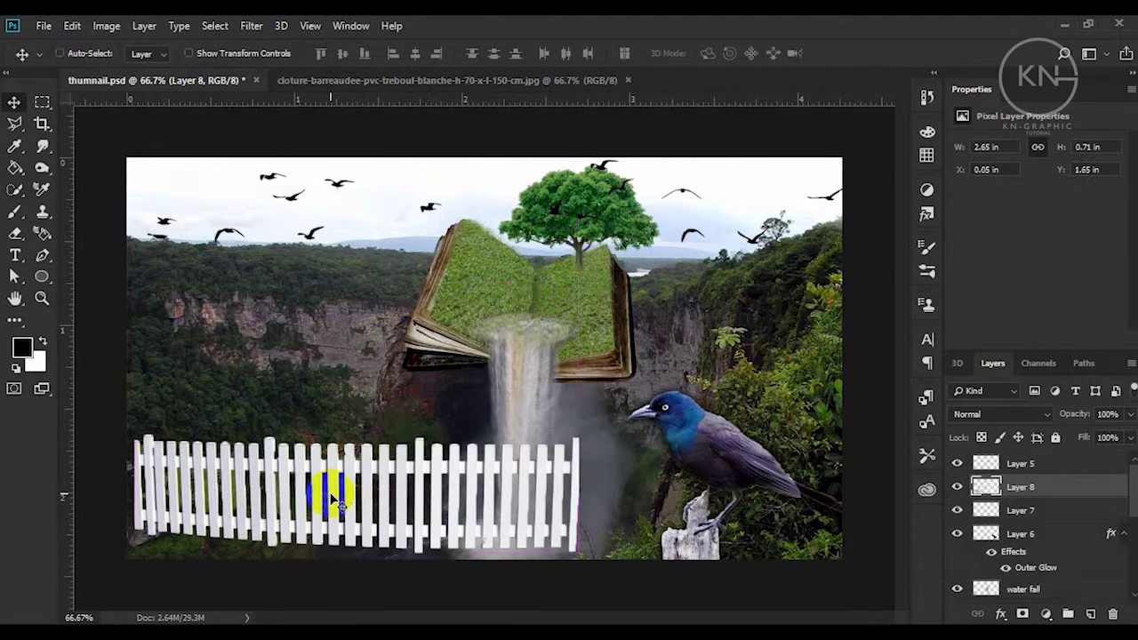
{"action": "key", "text": "ctrl+t"}
{"action": "right_click", "coordinate": [331, 500]}
{"action": "left_click", "coordinate": [357, 363]}
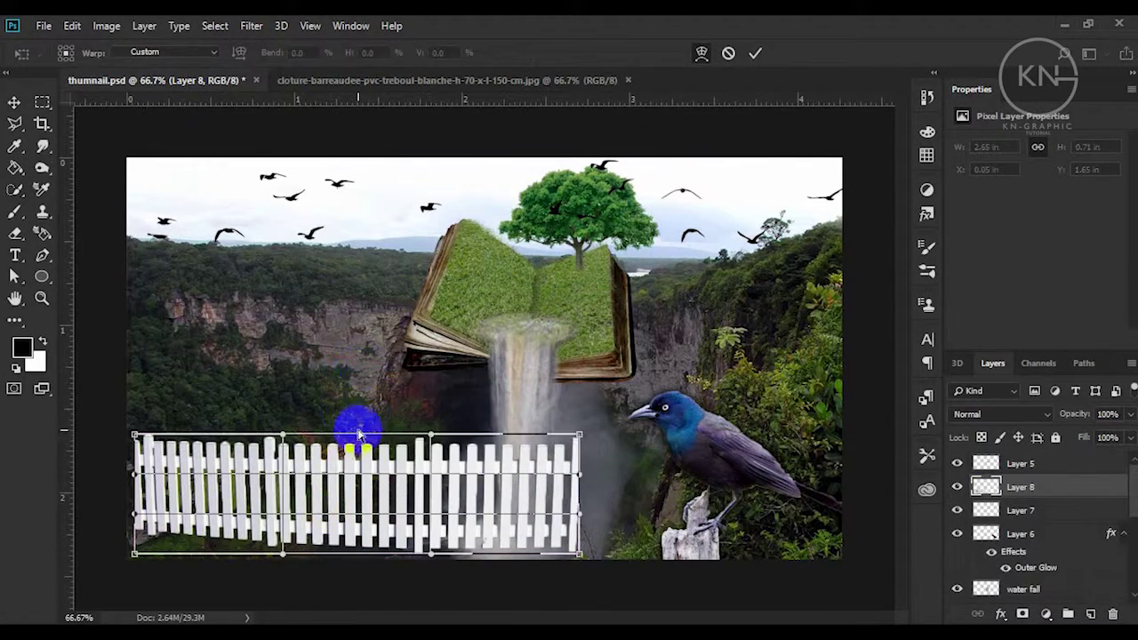
{"action": "left_click_drag", "start_coordinate": [357, 431], "coordinate": [356, 423]}
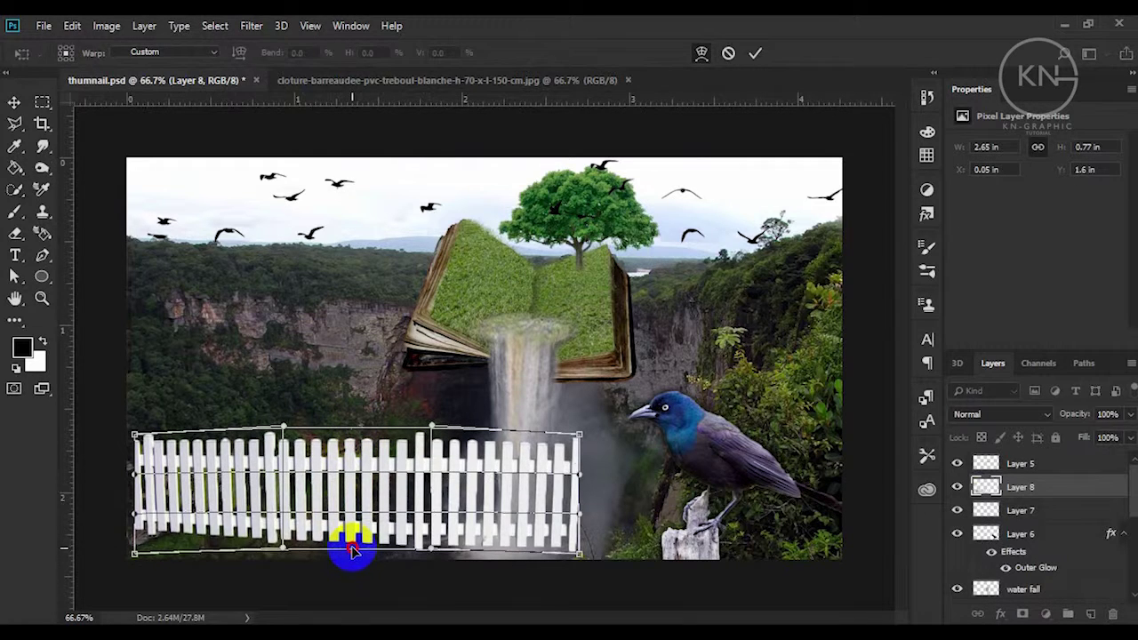
{"action": "left_click_drag", "start_coordinate": [350, 544], "coordinate": [353, 551]}
{"action": "key", "text": "Return"}
Step: Stretch the fence across the full bottom width and place Layer 8 behind the blackbird
{"action": "left_click", "coordinate": [338, 512]}
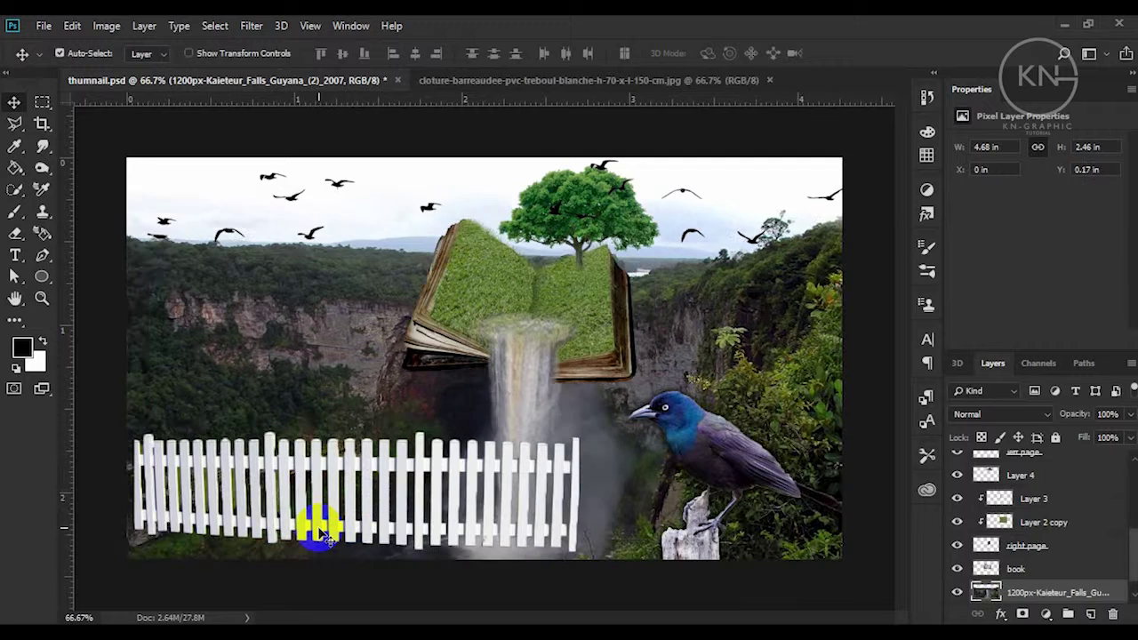
{"action": "left_click_drag", "start_coordinate": [322, 531], "coordinate": [252, 504]}
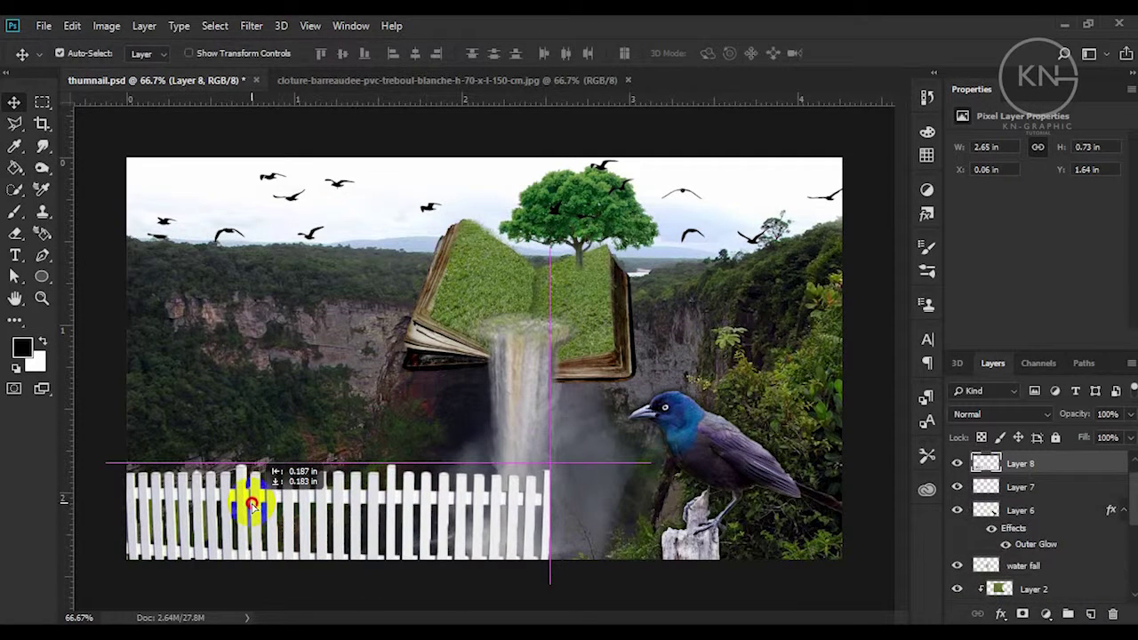
{"action": "key", "text": "ctrl+t"}
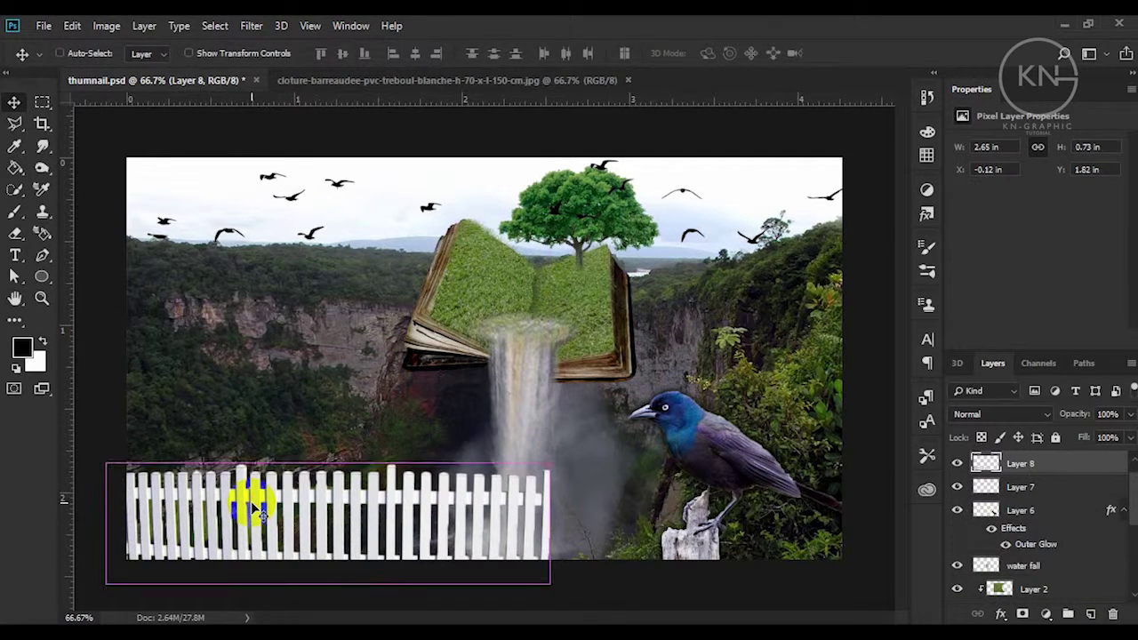
{"action": "left_click_drag", "start_coordinate": [551, 524], "coordinate": [681, 524]}
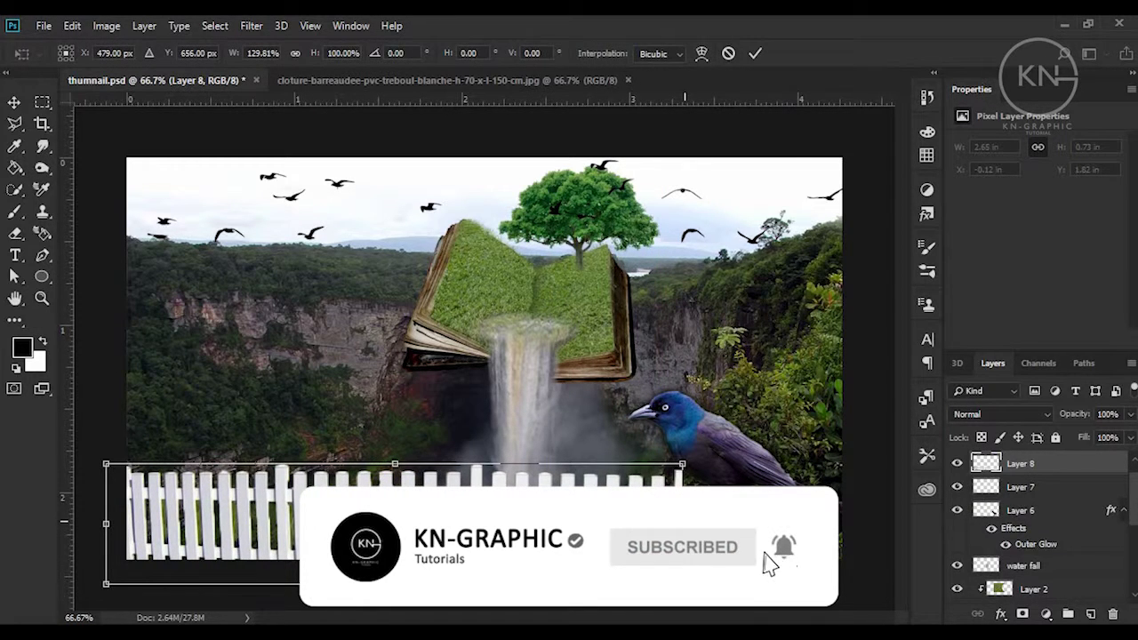
{"action": "mouse_move", "coordinate": [682, 524]}
{"action": "left_mouse_down"}
{"action": "mouse_move", "coordinate": [842, 538]}
{"action": "mouse_move", "coordinate": [651, 538]}
{"action": "mouse_move", "coordinate": [497, 559]}
{"action": "mouse_move", "coordinate": [660, 557]}
{"action": "mouse_move", "coordinate": [838, 526]}
{"action": "left_mouse_up"}
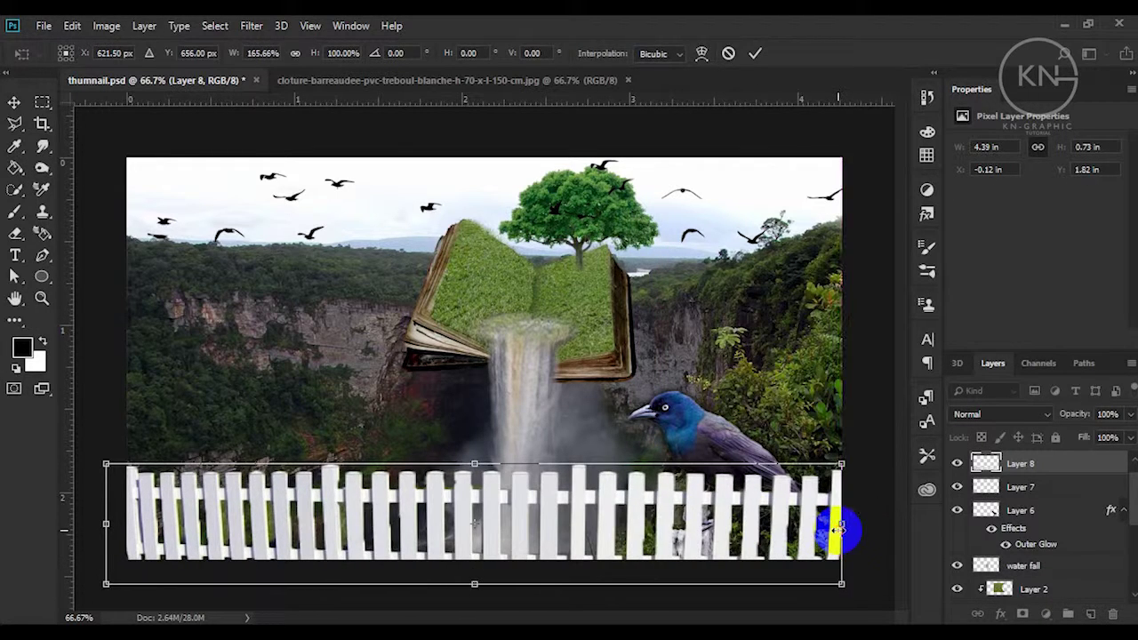
{"action": "key", "text": "Return"}
{"action": "left_click_drag", "start_coordinate": [1041, 465], "coordinate": [1035, 547]}
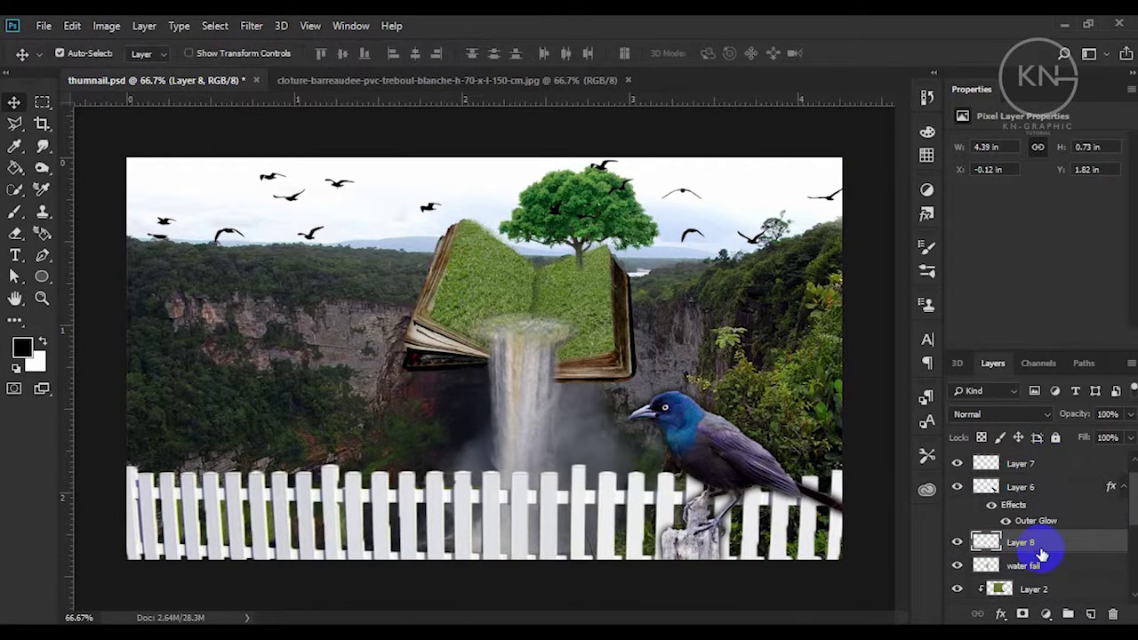
{"action": "left_click_drag", "start_coordinate": [578, 503], "coordinate": [580, 511]}
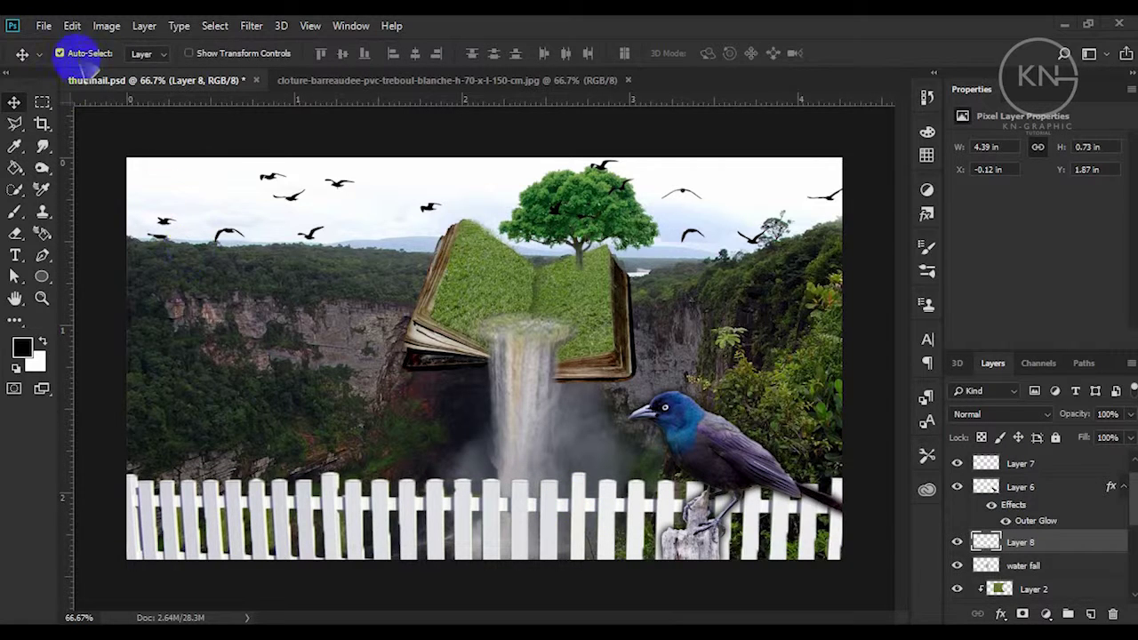
Step: Open the elephant image from D:\PS_SDI_LESSION\unit of Photoshop\unit 12(Creative)
{"action": "left_click", "coordinate": [44, 26]}
{"action": "left_click", "coordinate": [61, 59]}
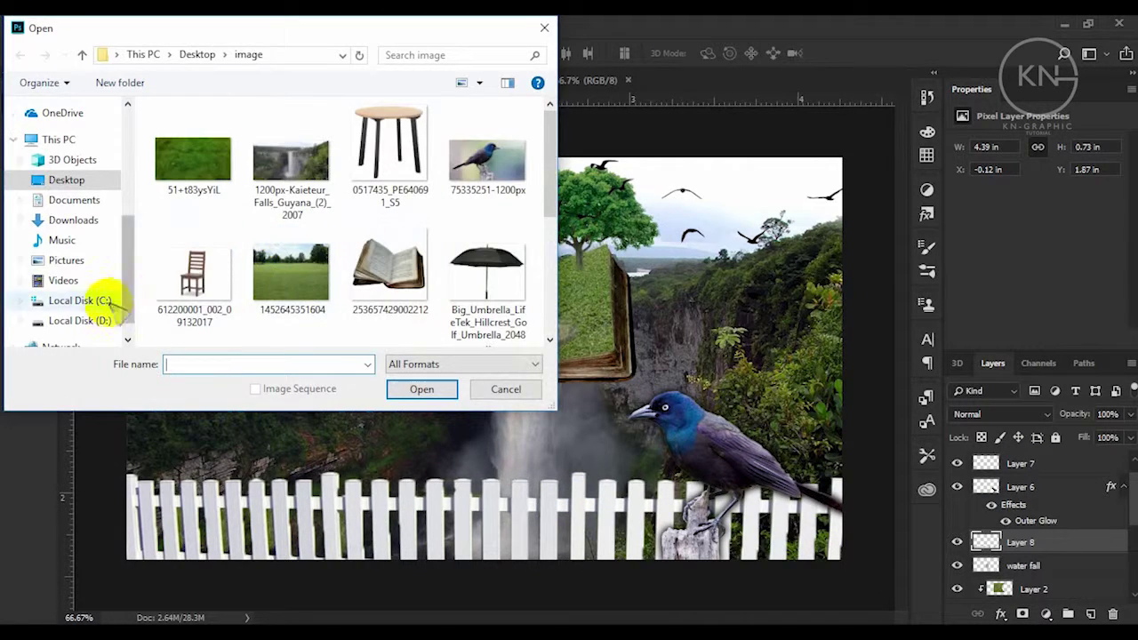
{"action": "left_click", "coordinate": [85, 318]}
{"action": "left_click_drag", "start_coordinate": [551, 134], "coordinate": [552, 204]}
{"action": "double_click", "coordinate": [254, 269]}
{"action": "double_click", "coordinate": [213, 142]}
{"action": "double_click", "coordinate": [267, 246]}
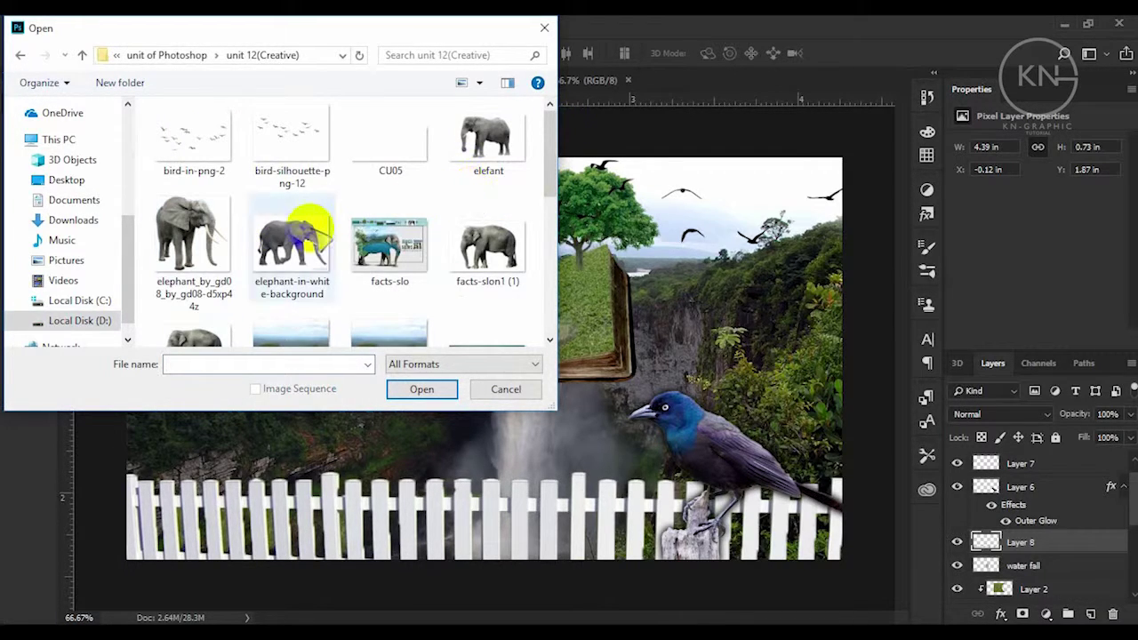
{"action": "left_click", "coordinate": [209, 230]}
{"action": "double_click", "coordinate": [209, 229]}
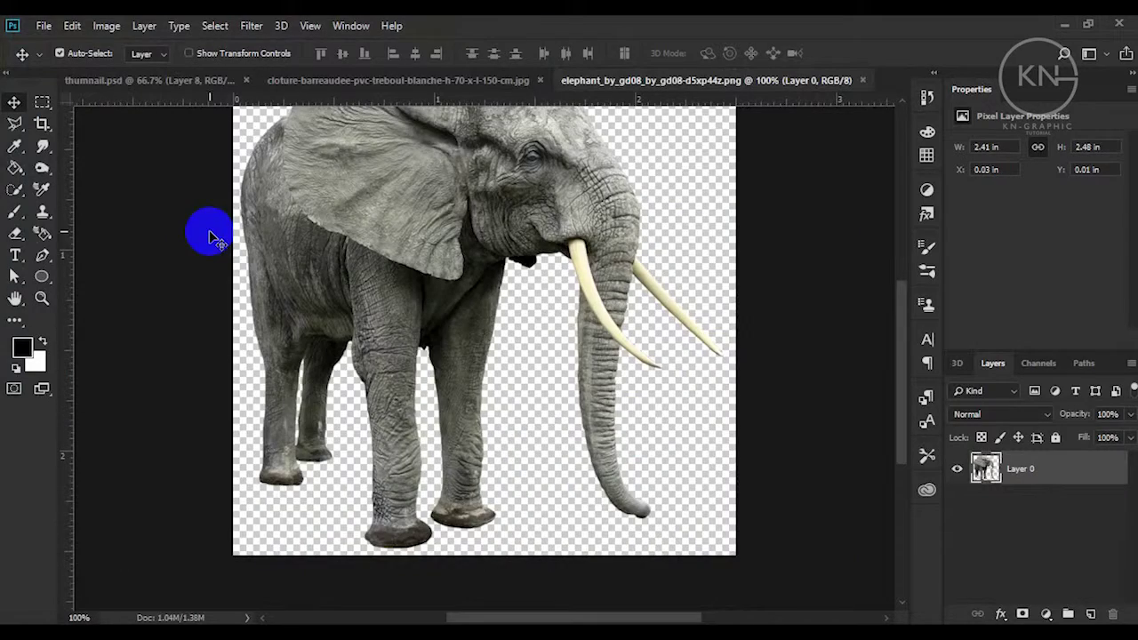
Step: Drag the elephant in, scale it to about 69% at lower left, behind the fence
{"action": "mouse_move", "coordinate": [422, 191]}
{"action": "left_mouse_down"}
{"action": "mouse_move", "coordinate": [177, 80]}
{"action": "mouse_move", "coordinate": [406, 284]}
{"action": "mouse_move", "coordinate": [305, 326]}
{"action": "left_mouse_up"}
{"action": "key", "text": "ctrl+t"}
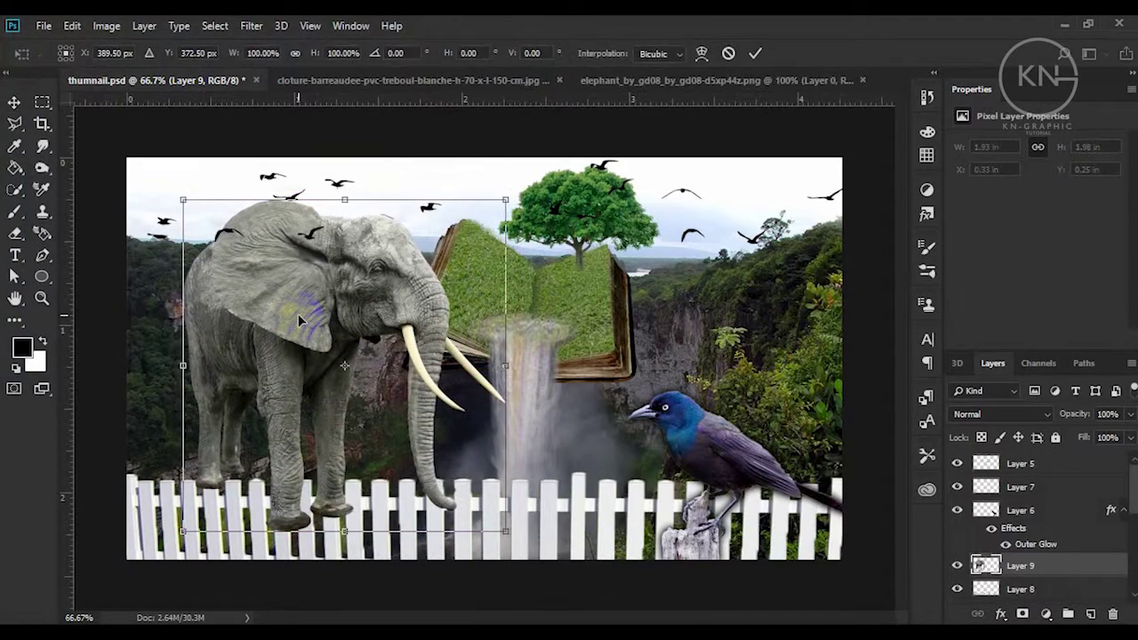
{"action": "left_click_drag", "start_coordinate": [182, 200], "coordinate": [222, 306]}
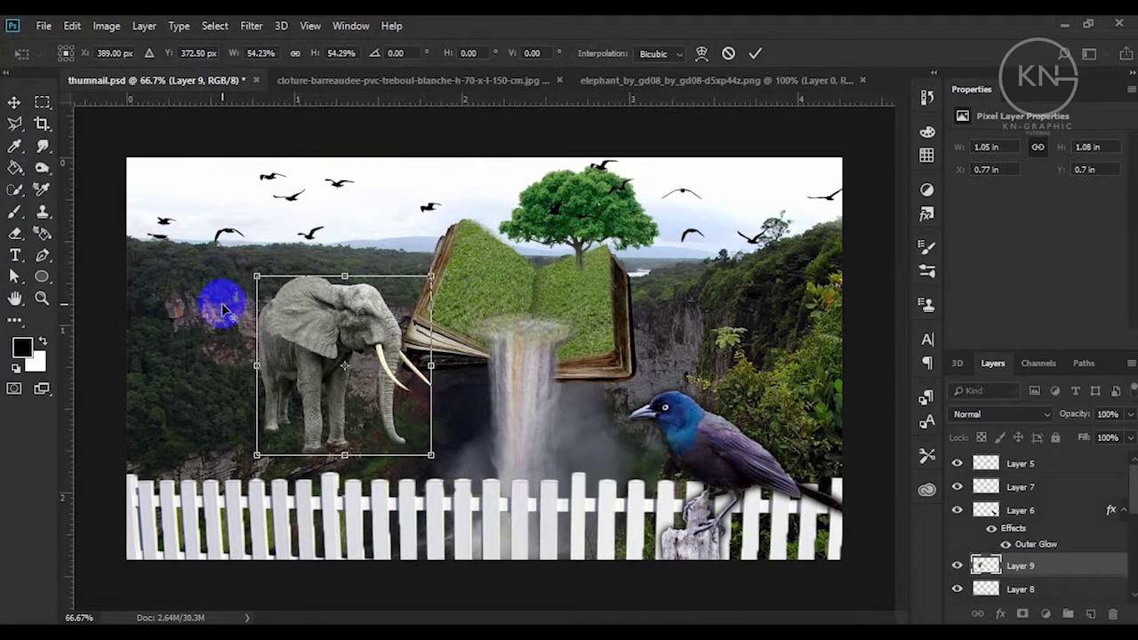
{"action": "left_click_drag", "start_coordinate": [342, 356], "coordinate": [292, 419]}
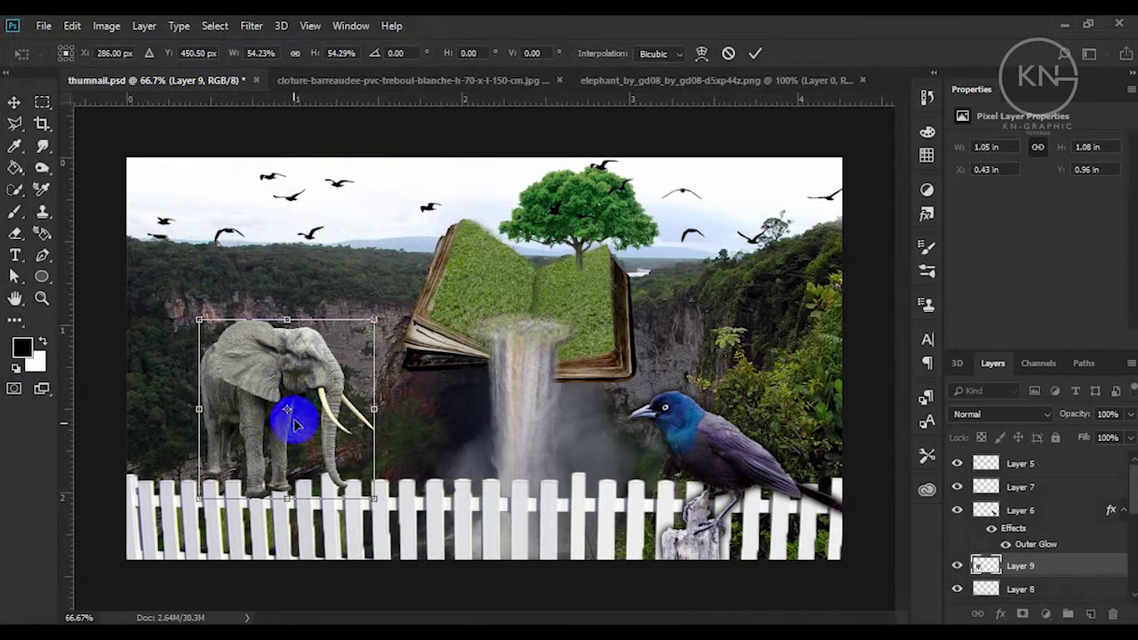
{"action": "left_click_drag", "start_coordinate": [297, 368], "coordinate": [278, 411]}
{"action": "mouse_move", "coordinate": [361, 366]}
{"action": "left_mouse_down"}
{"action": "mouse_move", "coordinate": [430, 348]}
{"action": "mouse_move", "coordinate": [394, 347]}
{"action": "mouse_move", "coordinate": [359, 370]}
{"action": "mouse_move", "coordinate": [394, 351]}
{"action": "left_mouse_up"}
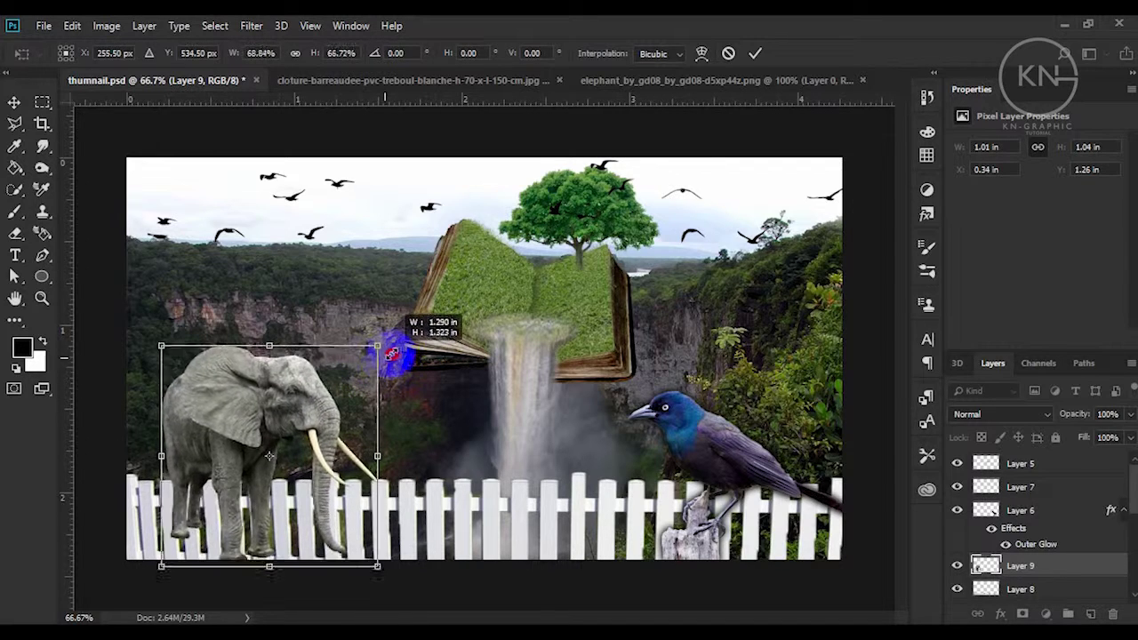
{"action": "left_click_drag", "start_coordinate": [270, 397], "coordinate": [291, 408]}
{"action": "key", "text": "Return"}
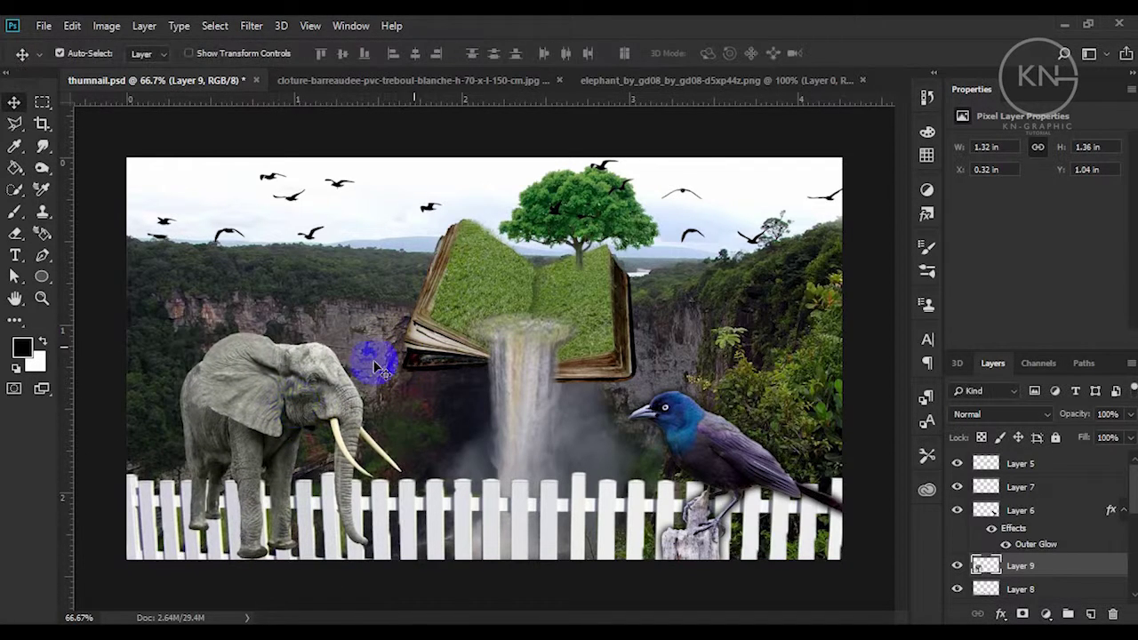
{"action": "left_click_drag", "start_coordinate": [1029, 575], "coordinate": [1036, 561]}
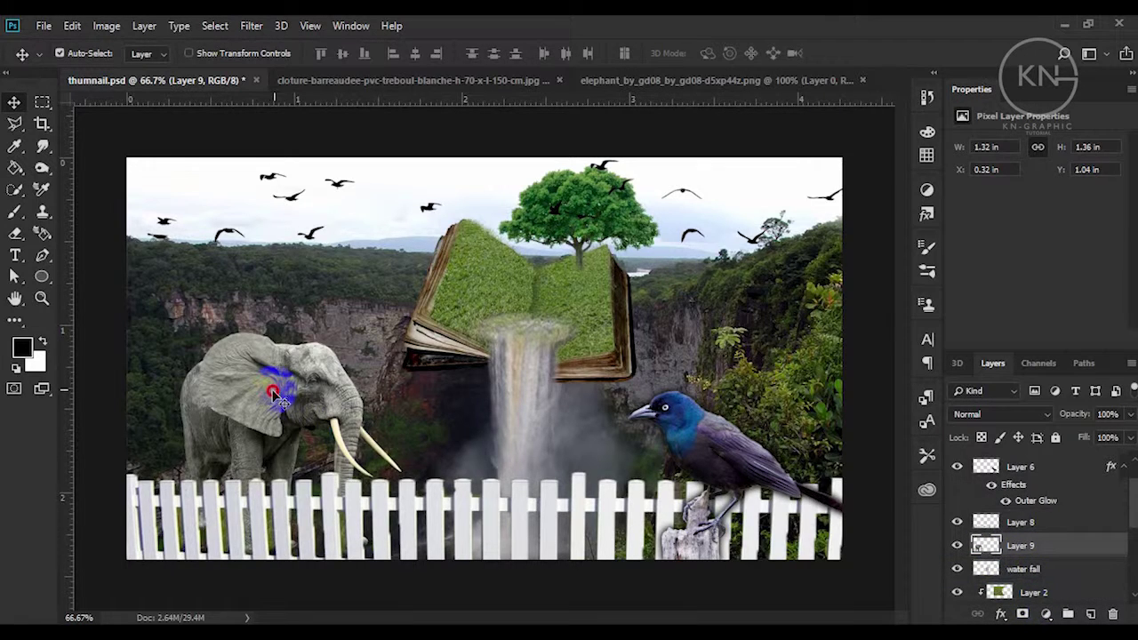
{"action": "left_click_drag", "start_coordinate": [277, 397], "coordinate": [271, 404]}
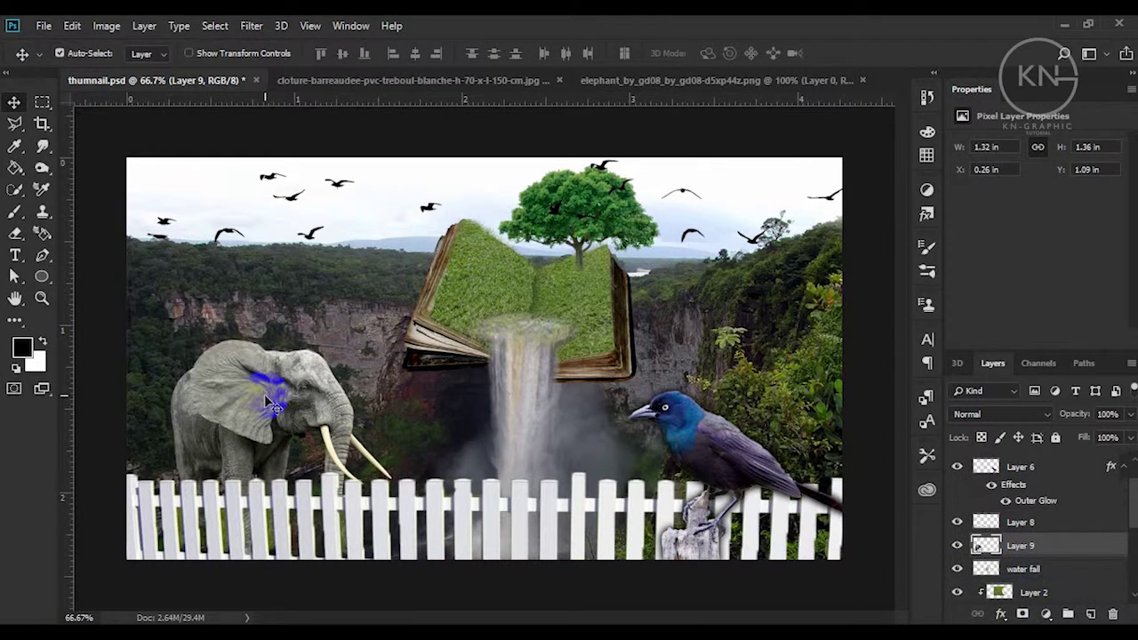
Step: Darken the elephant layer with Hue/Saturation Lightness set to -19
{"action": "key", "text": "ctrl+u"}
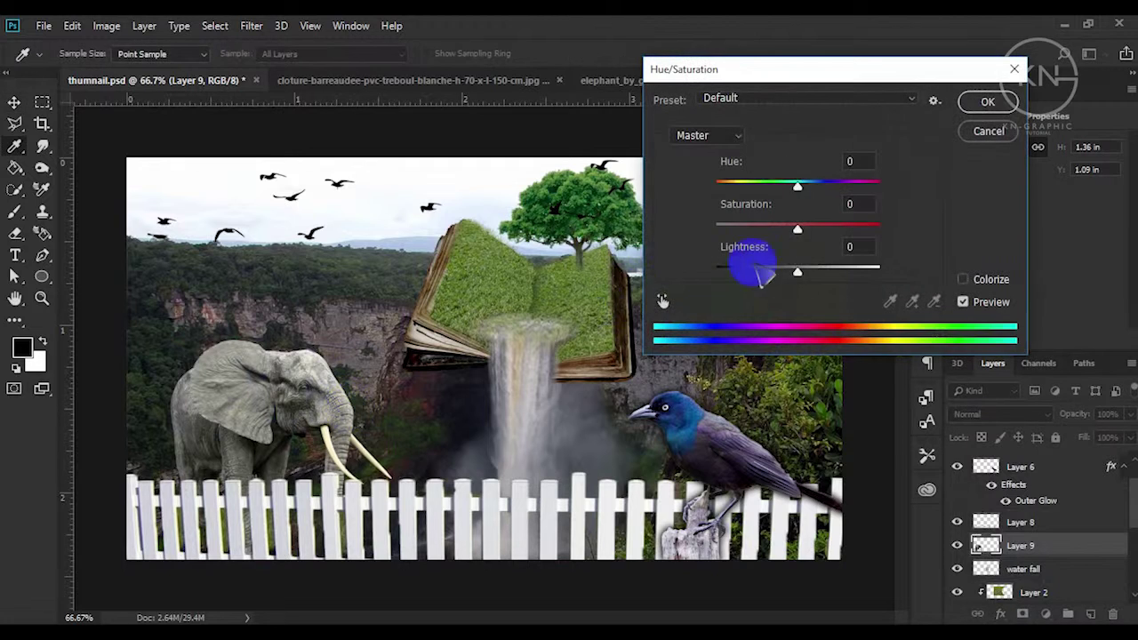
{"action": "left_click_drag", "start_coordinate": [797, 267], "coordinate": [779, 266]}
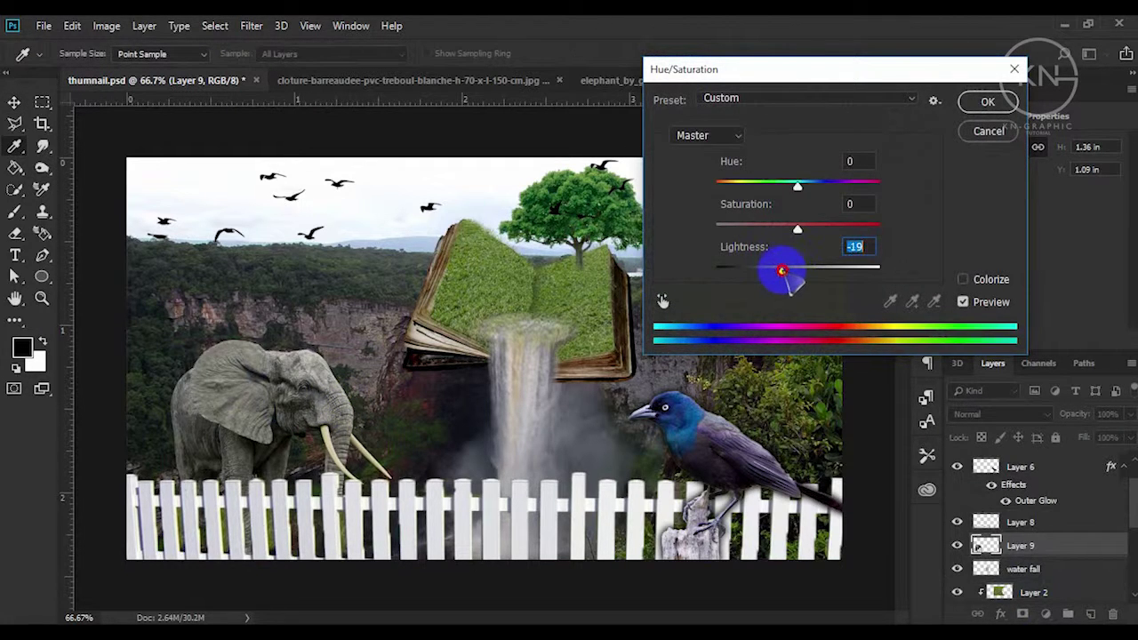
{"action": "left_click", "coordinate": [987, 102]}
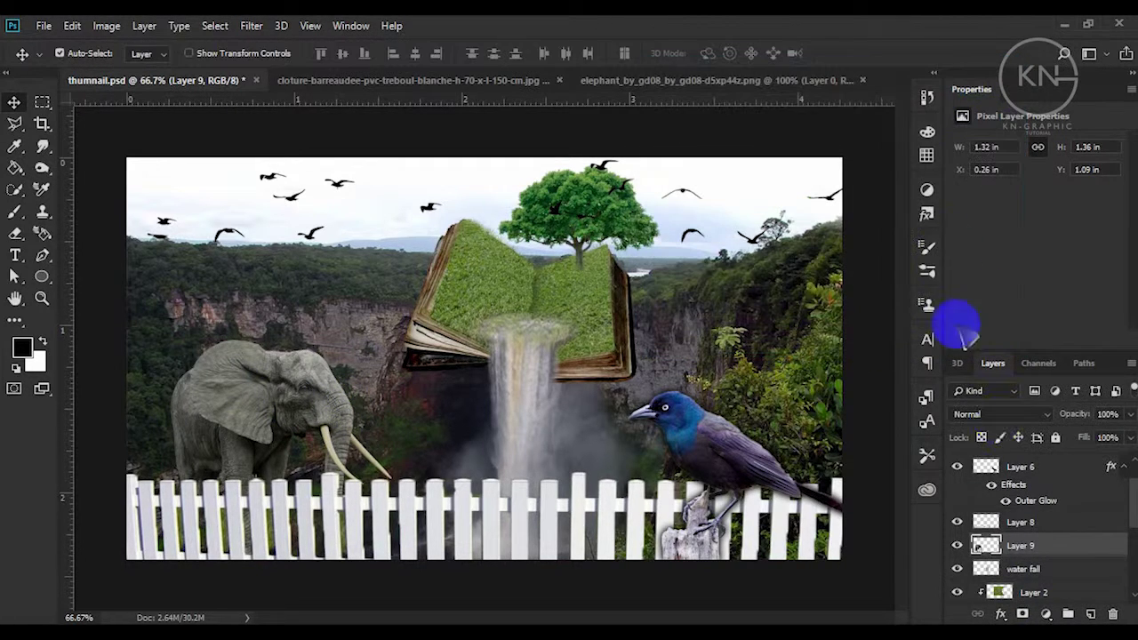
Step: Add an Outer Glow to Layer 9 with spread 2 and size 15 px
{"action": "left_click", "coordinate": [1000, 615]}
{"action": "left_click", "coordinate": [1022, 588]}
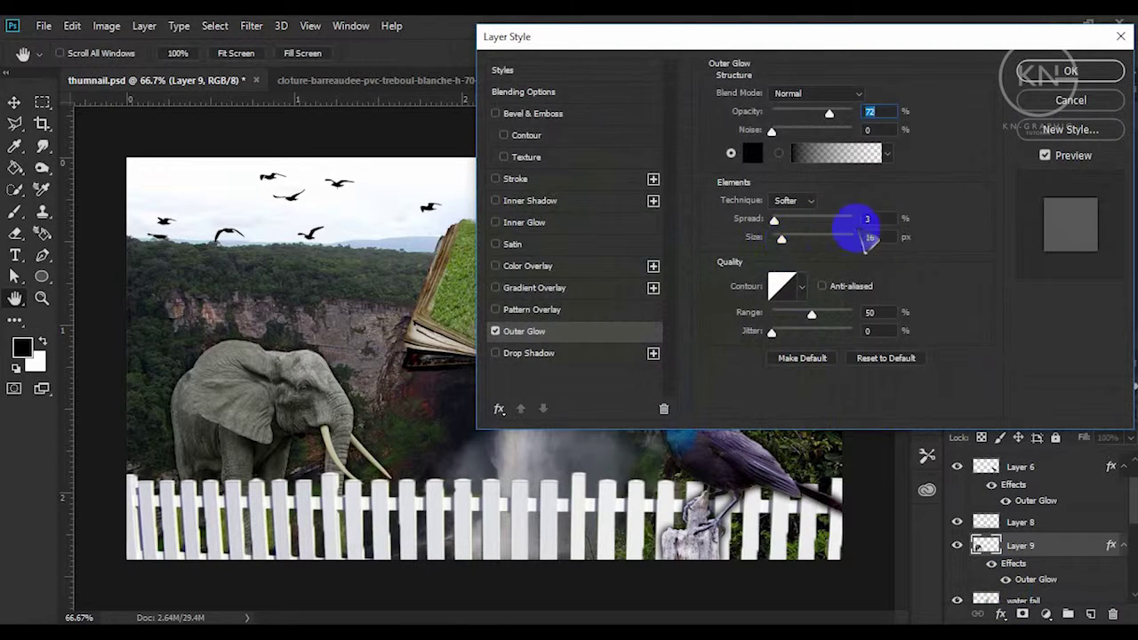
{"action": "left_click_drag", "start_coordinate": [875, 235], "coordinate": [838, 242]}
{"action": "type", "text": "8"}
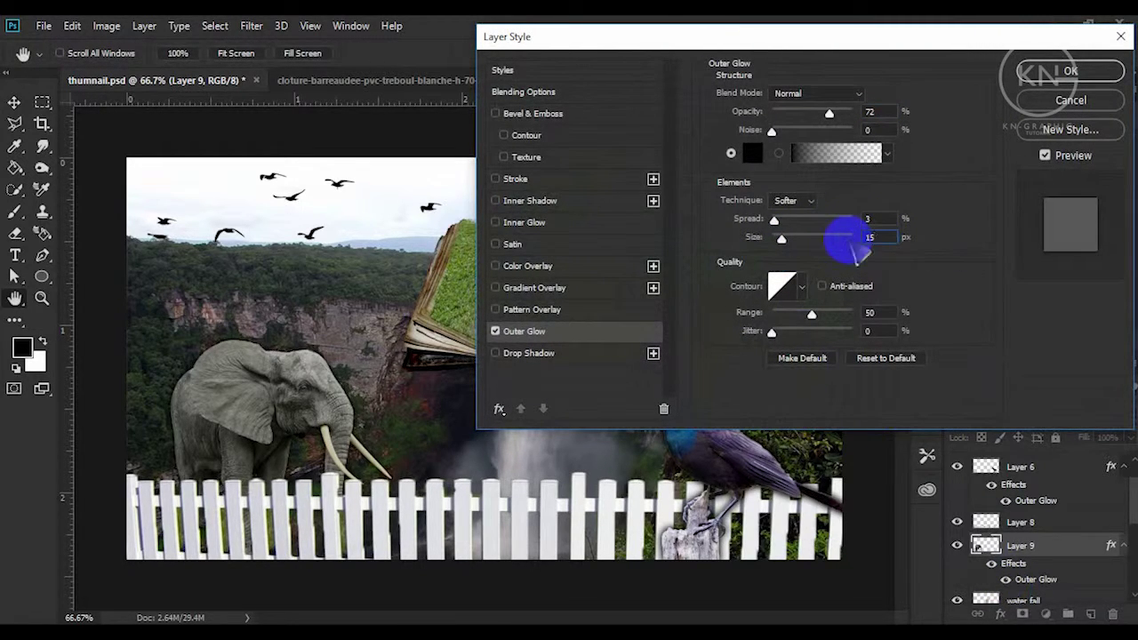
{"action": "type", "text": "2"}
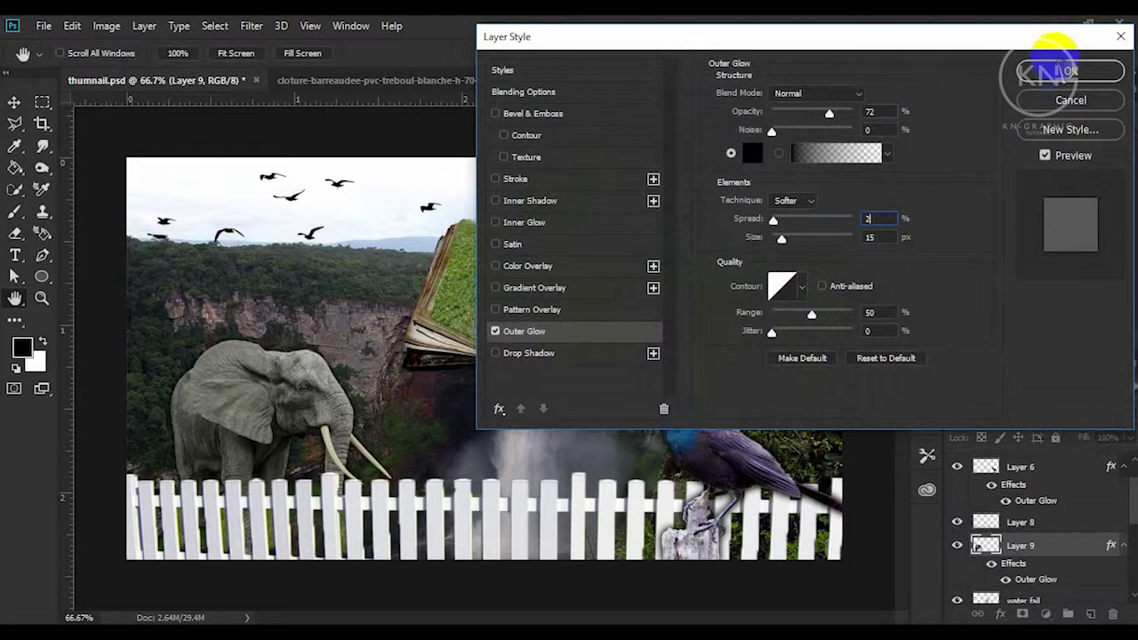
{"action": "left_click", "coordinate": [1051, 73]}
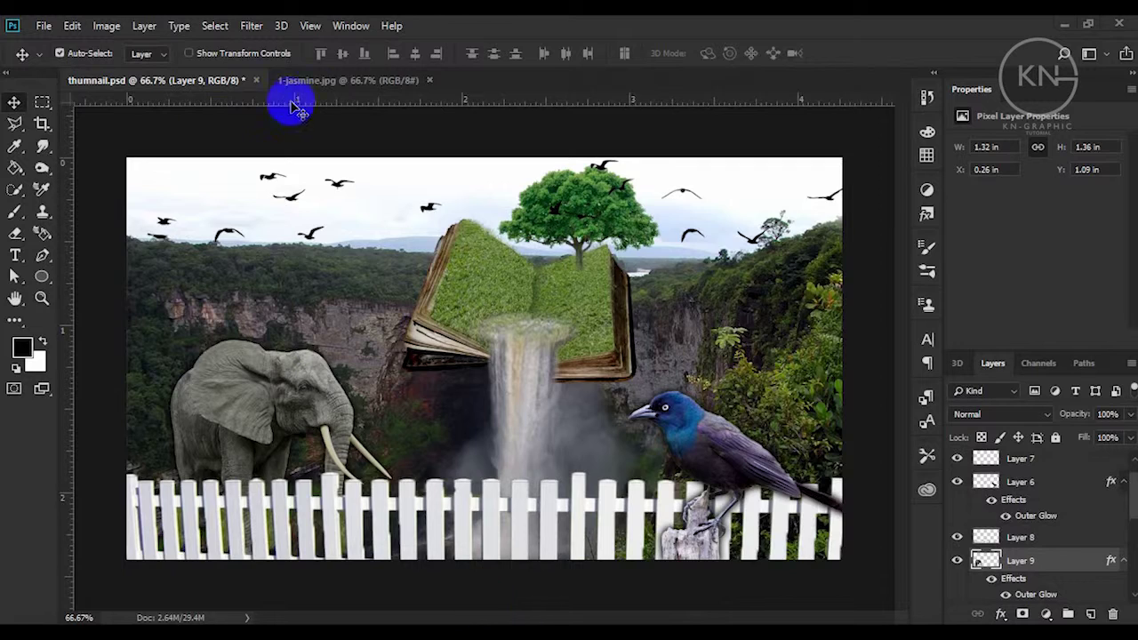
Step: Drag the jasmine flower into the composition and shrink it to a tiny size near the tree
{"action": "left_click", "coordinate": [322, 81]}
{"action": "left_click_drag", "start_coordinate": [568, 307], "coordinate": [525, 307]}
{"action": "key", "text": "ctrl+t"}
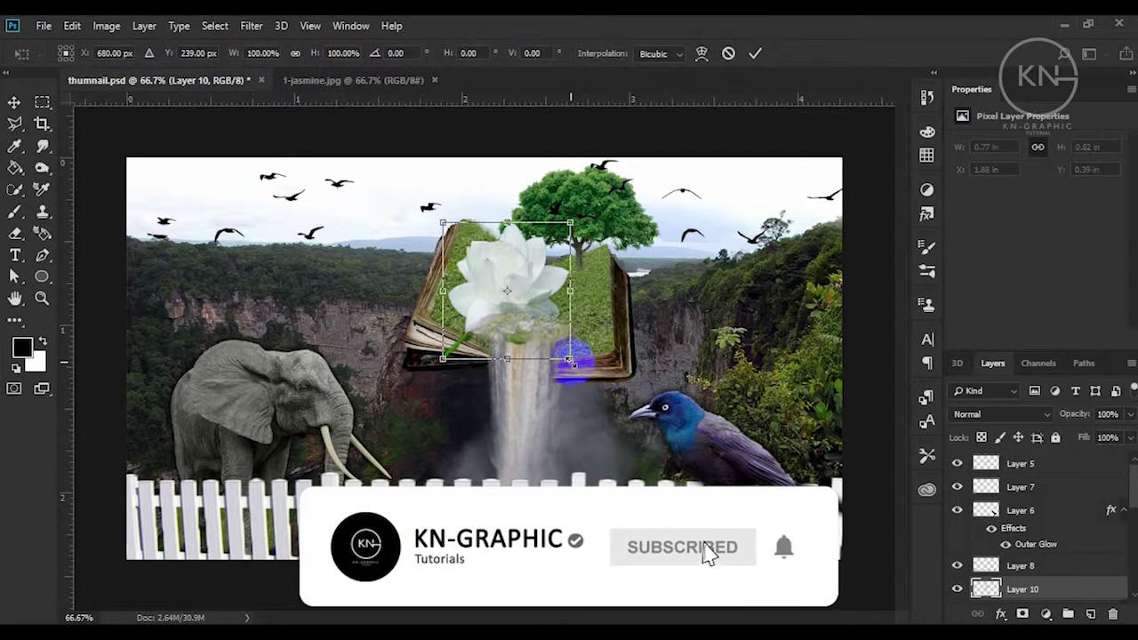
{"action": "mouse_move", "coordinate": [569, 360]}
{"action": "left_mouse_down"}
{"action": "mouse_move", "coordinate": [523, 310]}
{"action": "mouse_move", "coordinate": [589, 271]}
{"action": "left_mouse_up"}
{"action": "key", "text": "Return"}
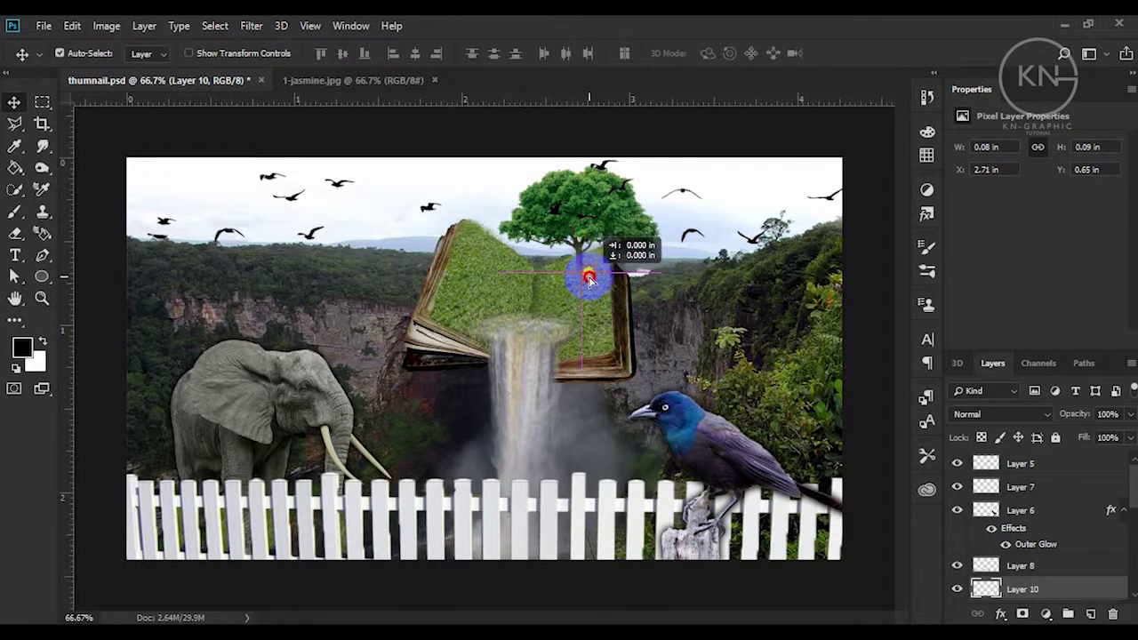
{"action": "left_click_drag", "start_coordinate": [590, 271], "coordinate": [590, 302]}
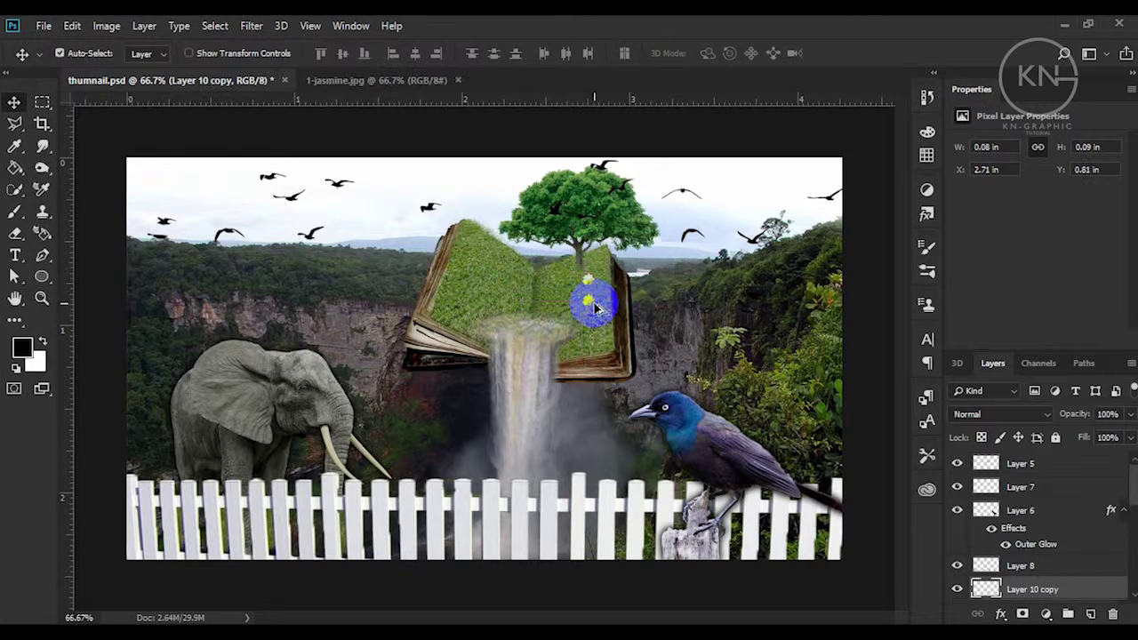
Step: Duplicate the flower onto the left page and zoom in to resize it
{"action": "left_click", "coordinate": [589, 307]}
{"action": "left_click", "coordinate": [590, 306]}
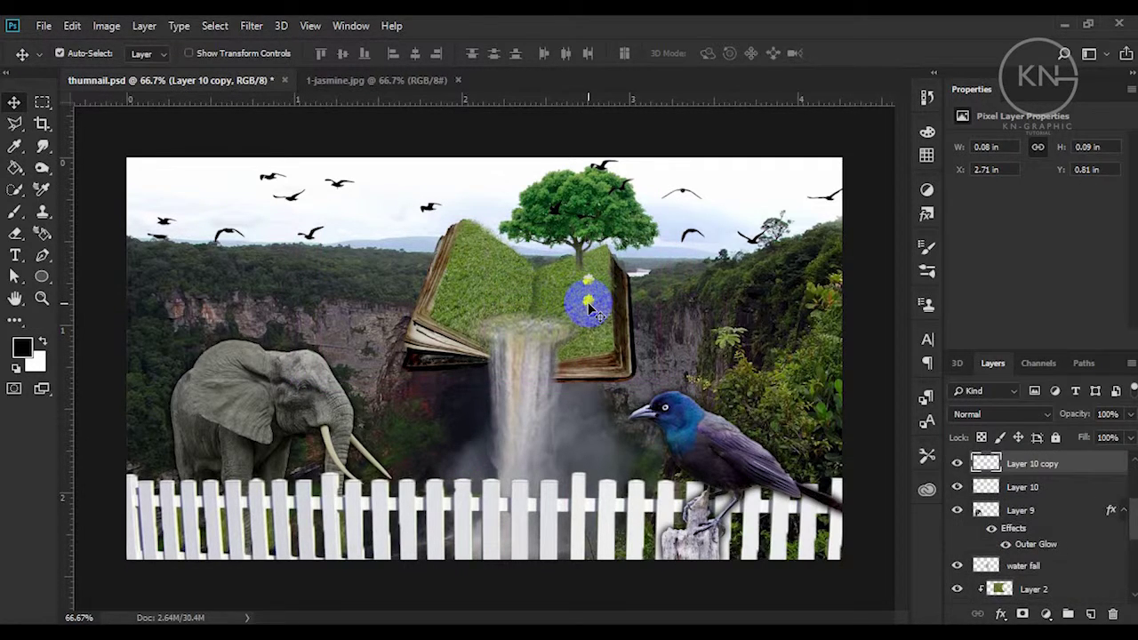
{"action": "left_click_drag", "start_coordinate": [583, 307], "coordinate": [511, 306]}
{"action": "key", "text": "z"}
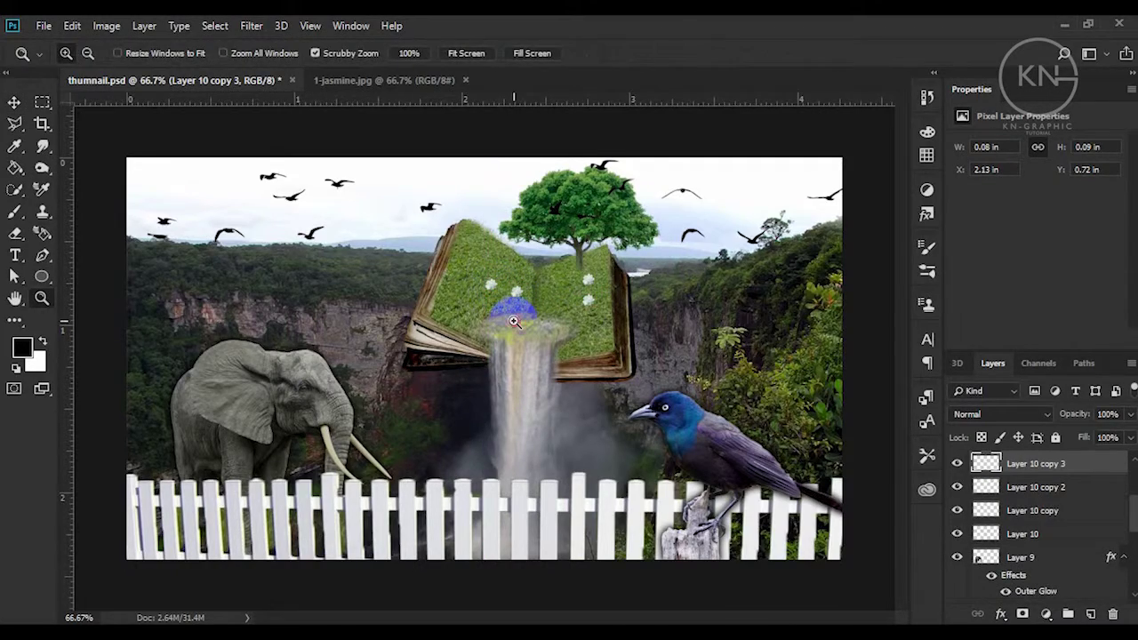
{"action": "left_click", "coordinate": [514, 322]}
{"action": "key", "text": "v"}
{"action": "mouse_move", "coordinate": [515, 318]}
{"action": "left_mouse_down"}
{"action": "mouse_move", "coordinate": [449, 336]}
{"action": "mouse_move", "coordinate": [453, 348]}
{"action": "mouse_move", "coordinate": [536, 371]}
{"action": "mouse_move", "coordinate": [447, 422]}
{"action": "left_mouse_up"}
{"action": "key", "text": "ctrl+t"}
{"action": "key", "text": "Return"}
Step: Spread more resized flower copies across the right page and middle fold, then fit the view
{"action": "left_click", "coordinate": [736, 384]}
{"action": "mouse_move", "coordinate": [736, 384]}
{"action": "left_mouse_down"}
{"action": "mouse_move", "coordinate": [769, 453]}
{"action": "mouse_move", "coordinate": [745, 302]}
{"action": "mouse_move", "coordinate": [717, 281]}
{"action": "mouse_move", "coordinate": [724, 291]}
{"action": "left_mouse_up"}
{"action": "key", "text": "ctrl+t"}
{"action": "key", "text": "Return"}
{"action": "key", "text": "ctrl+t"}
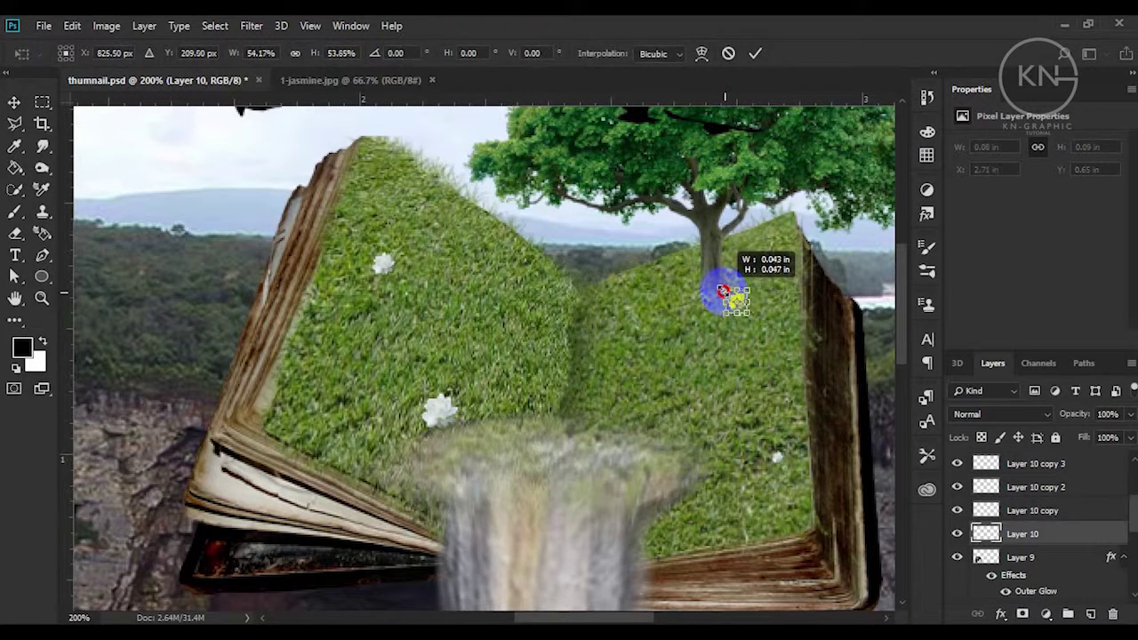
{"action": "key", "text": "Return"}
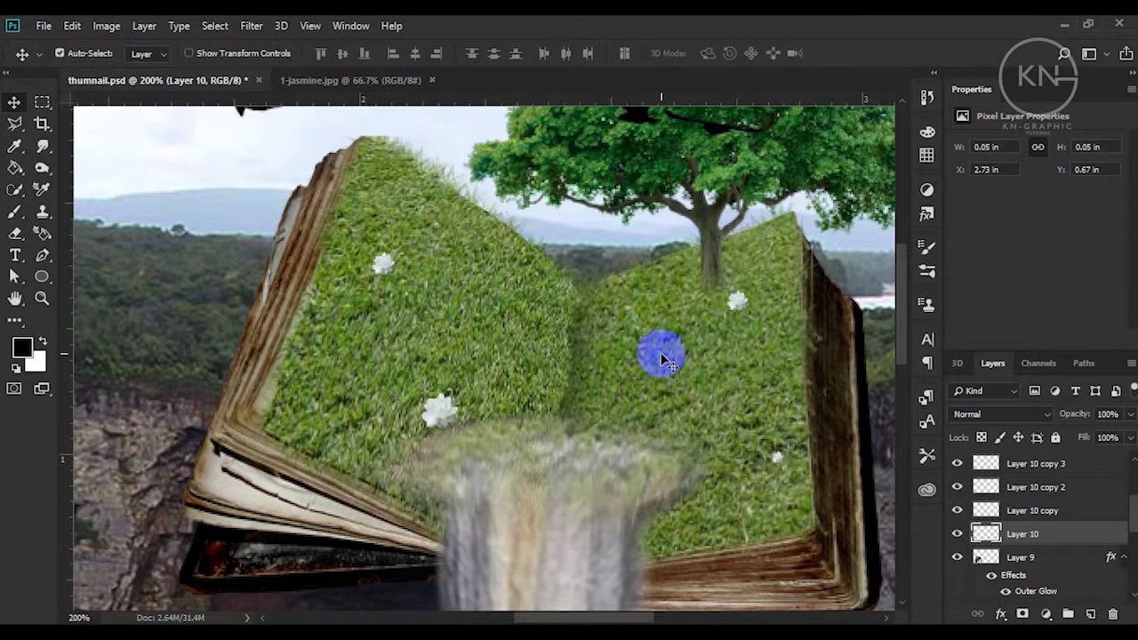
{"action": "mouse_move", "coordinate": [425, 271]}
{"action": "left_mouse_down"}
{"action": "mouse_move", "coordinate": [780, 460]}
{"action": "mouse_move", "coordinate": [640, 338]}
{"action": "mouse_move", "coordinate": [640, 354]}
{"action": "left_mouse_up"}
{"action": "left_click", "coordinate": [438, 409]}
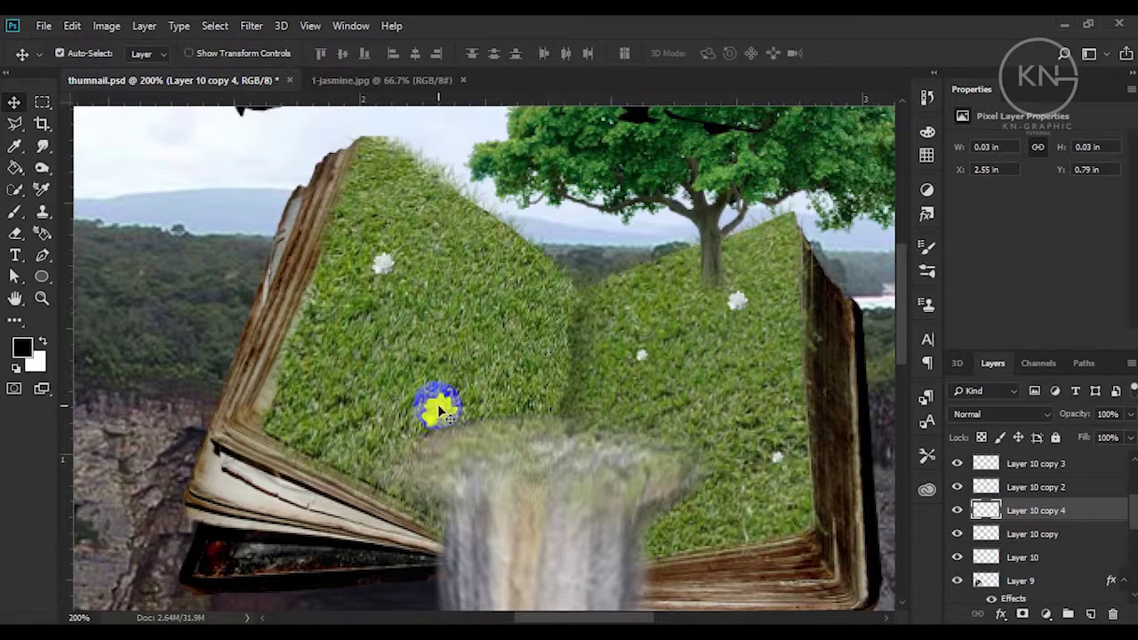
{"action": "left_click_drag", "start_coordinate": [440, 411], "coordinate": [569, 293]}
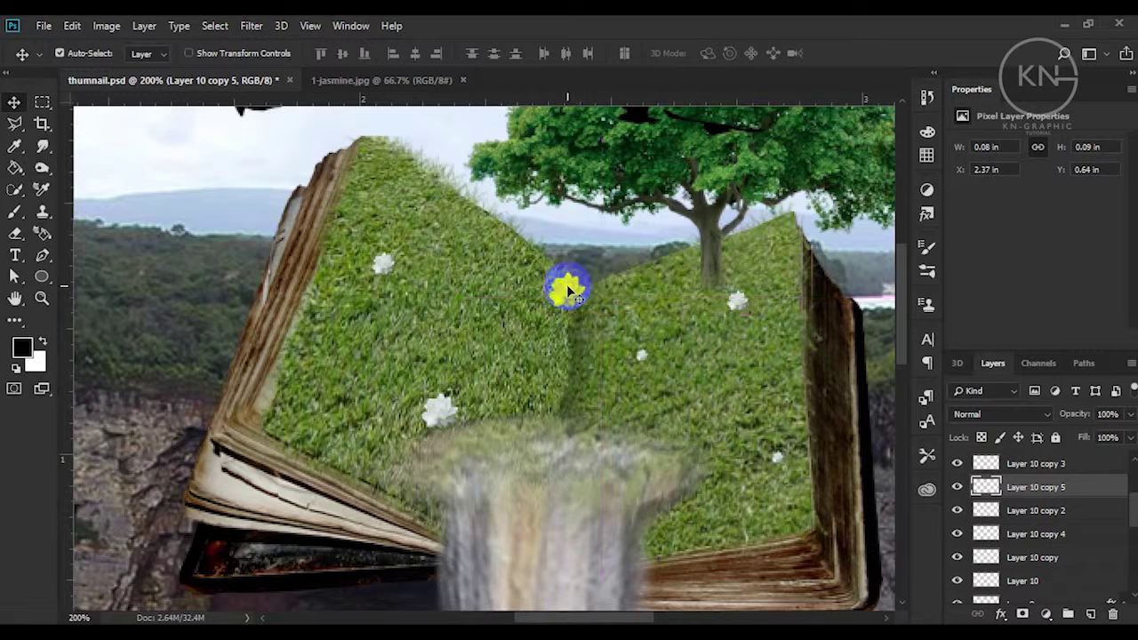
{"action": "key", "text": "ctrl+0"}
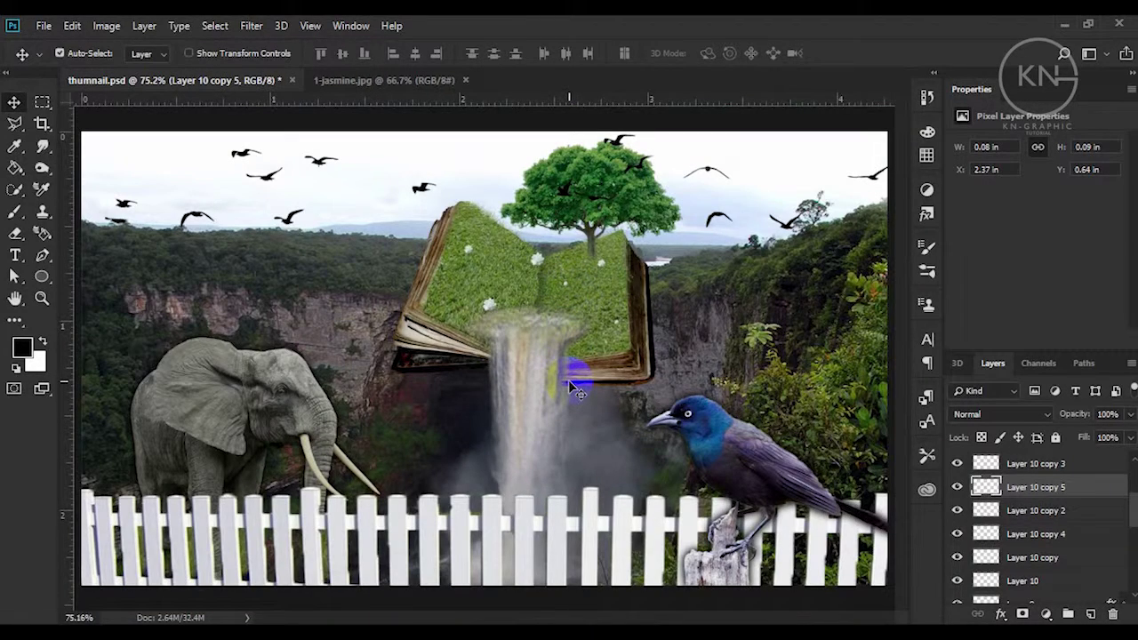
Step: Lasso the cliff beside the book's left edge into Layer 12, placed below Layer 10
{"action": "left_click", "coordinate": [360, 349]}
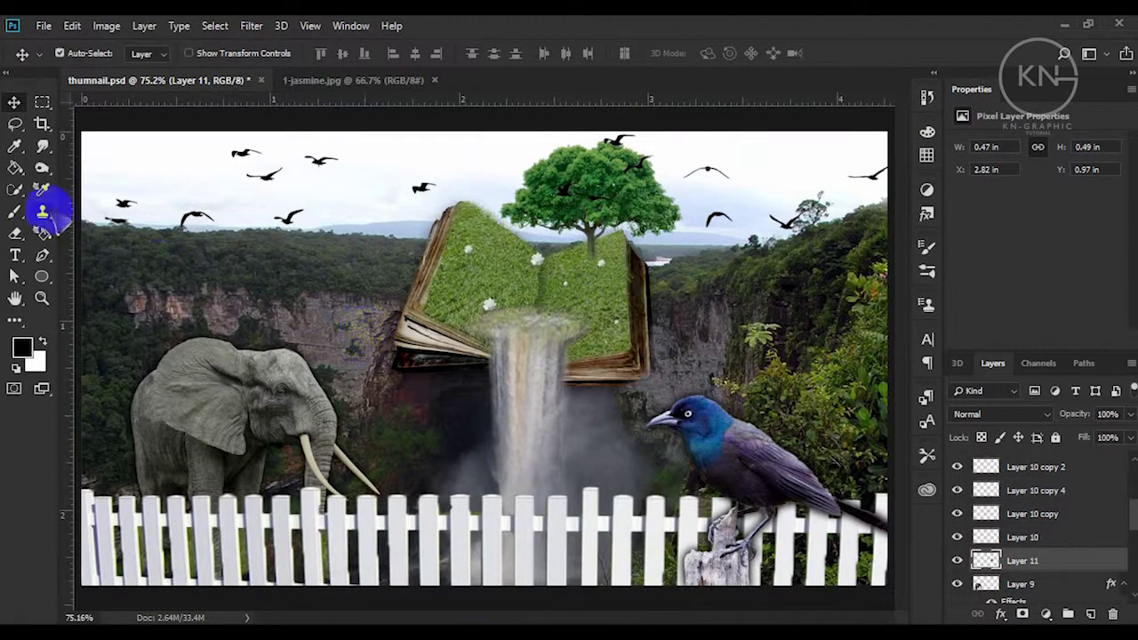
{"action": "left_click", "coordinate": [16, 127]}
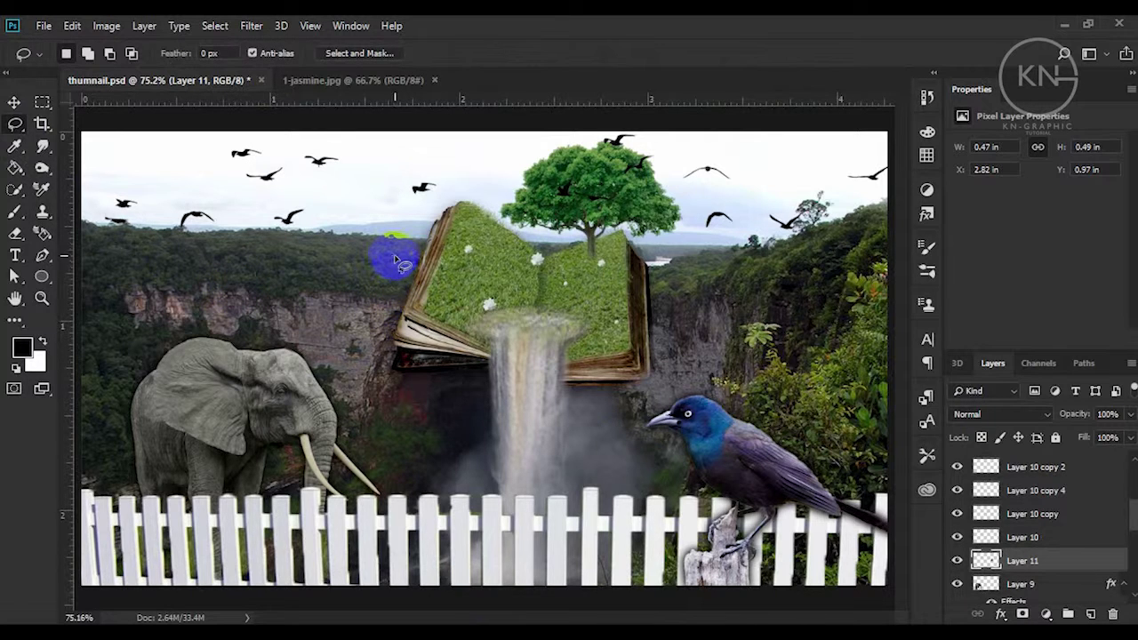
{"action": "left_click_drag", "start_coordinate": [405, 251], "coordinate": [393, 227]}
{"action": "key", "text": "ctrl+j"}
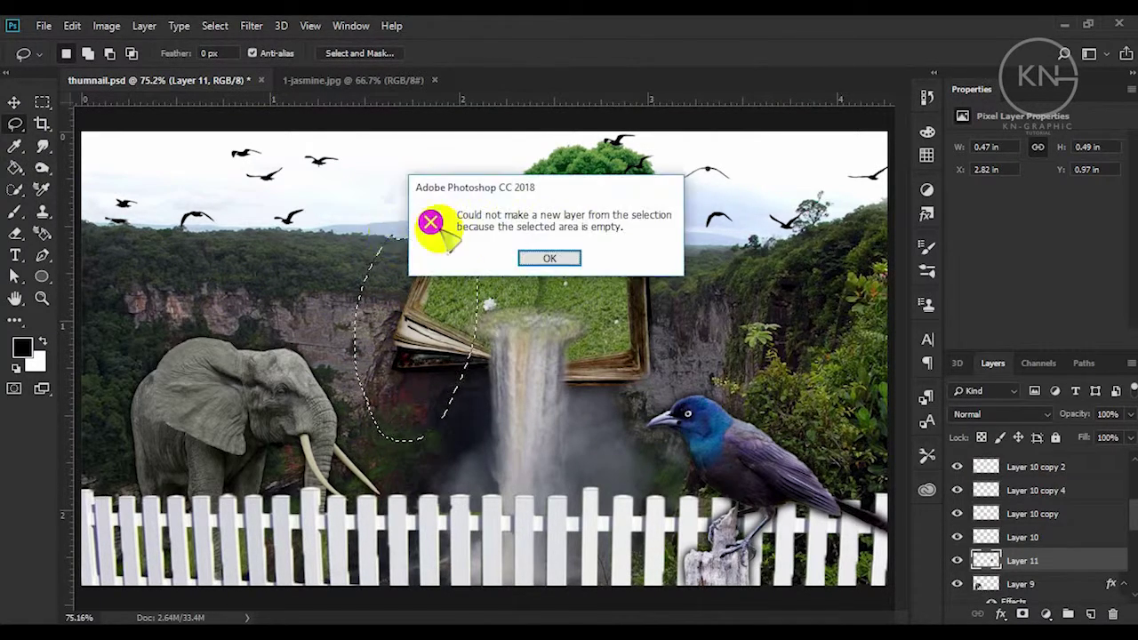
{"action": "left_click", "coordinate": [500, 257]}
{"action": "key", "text": "v"}
{"action": "left_click", "coordinate": [322, 311]}
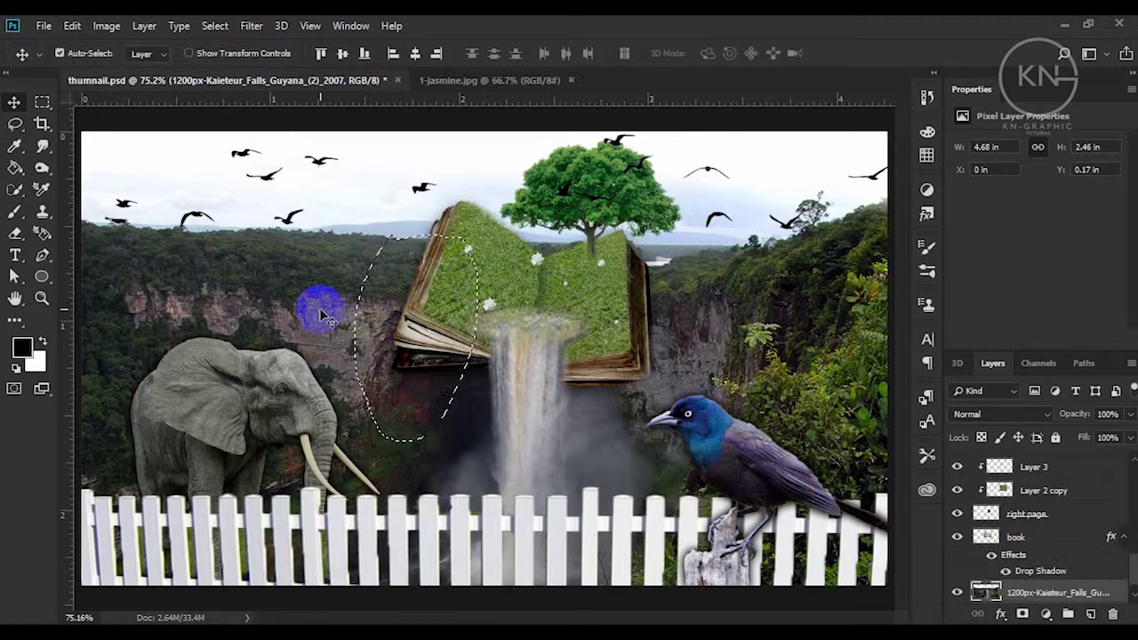
{"action": "key", "text": "ctrl+j"}
{"action": "left_click_drag", "start_coordinate": [952, 579], "coordinate": [1043, 573]}
Step: Set Layer 12 to 76% opacity and erase the patch along the book's lower-left edge
{"action": "key", "text": "e"}
{"action": "left_click_drag", "start_coordinate": [421, 297], "coordinate": [479, 284]}
{"action": "left_click", "coordinate": [1129, 414]}
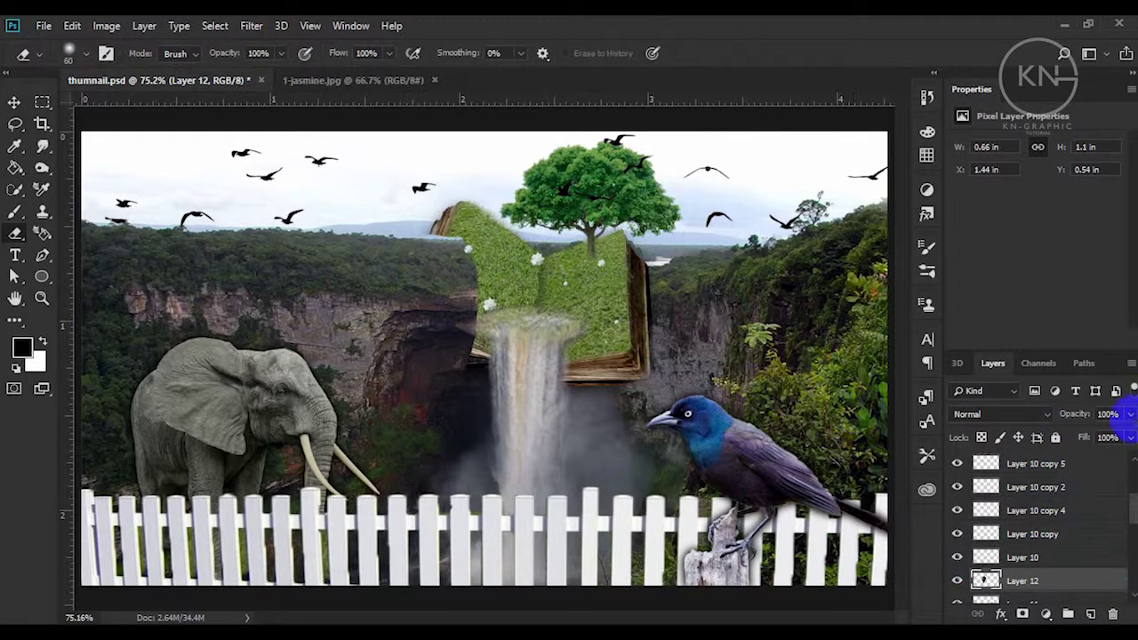
{"action": "left_click_drag", "start_coordinate": [1127, 436], "coordinate": [1108, 435]}
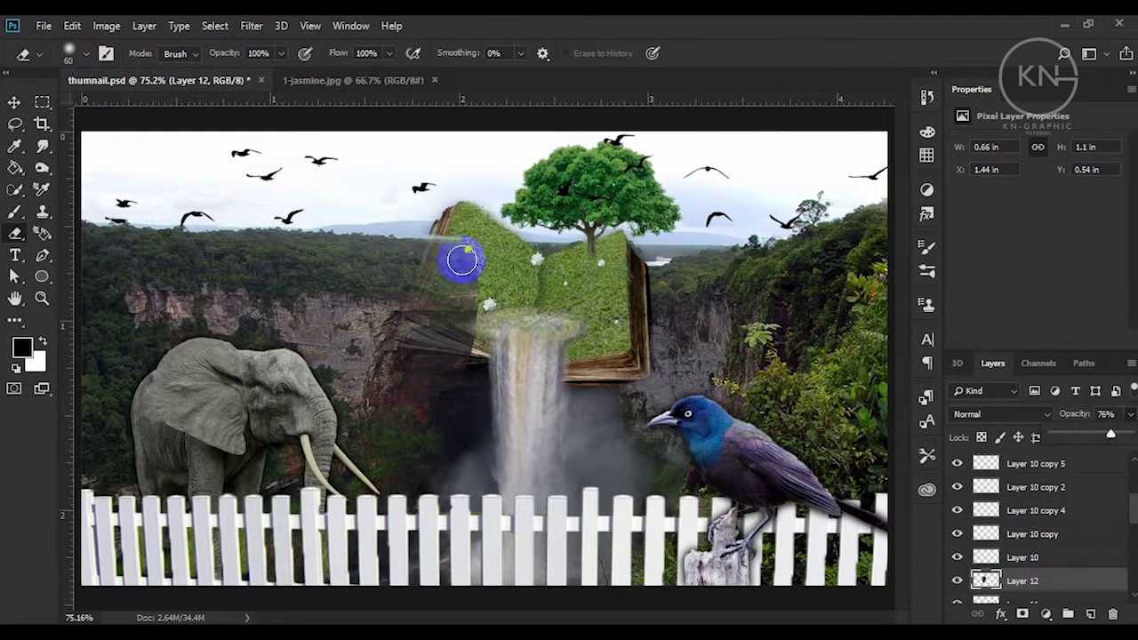
{"action": "mouse_move", "coordinate": [453, 250]}
{"action": "left_mouse_down"}
{"action": "mouse_move", "coordinate": [410, 337]}
{"action": "mouse_move", "coordinate": [445, 347]}
{"action": "mouse_move", "coordinate": [472, 249]}
{"action": "left_mouse_up"}
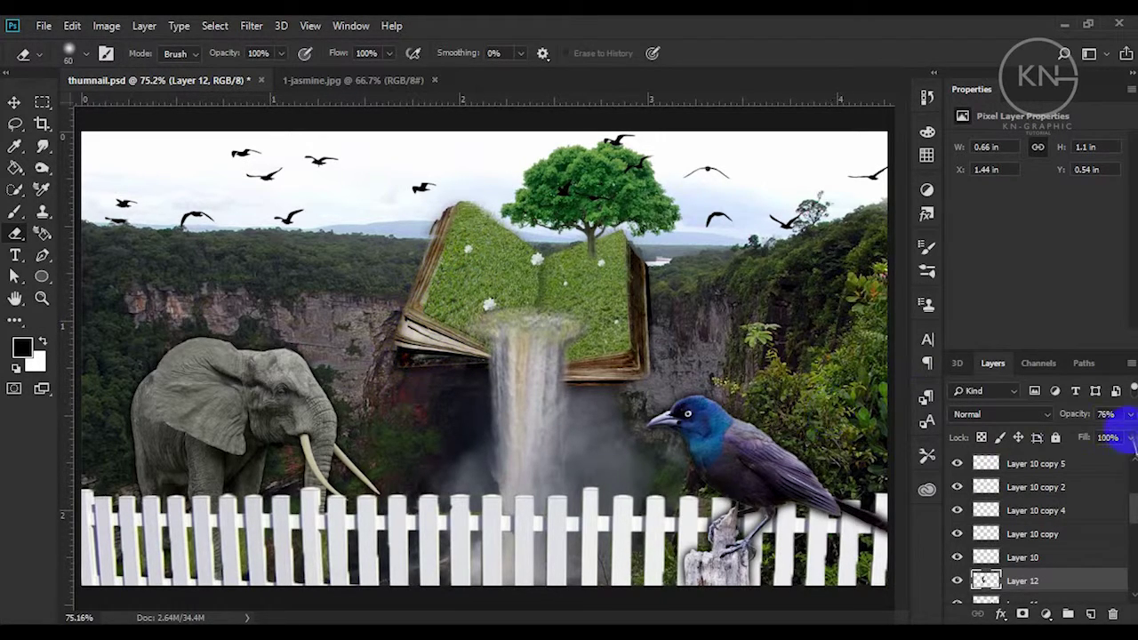
{"action": "left_click", "coordinate": [650, 397]}
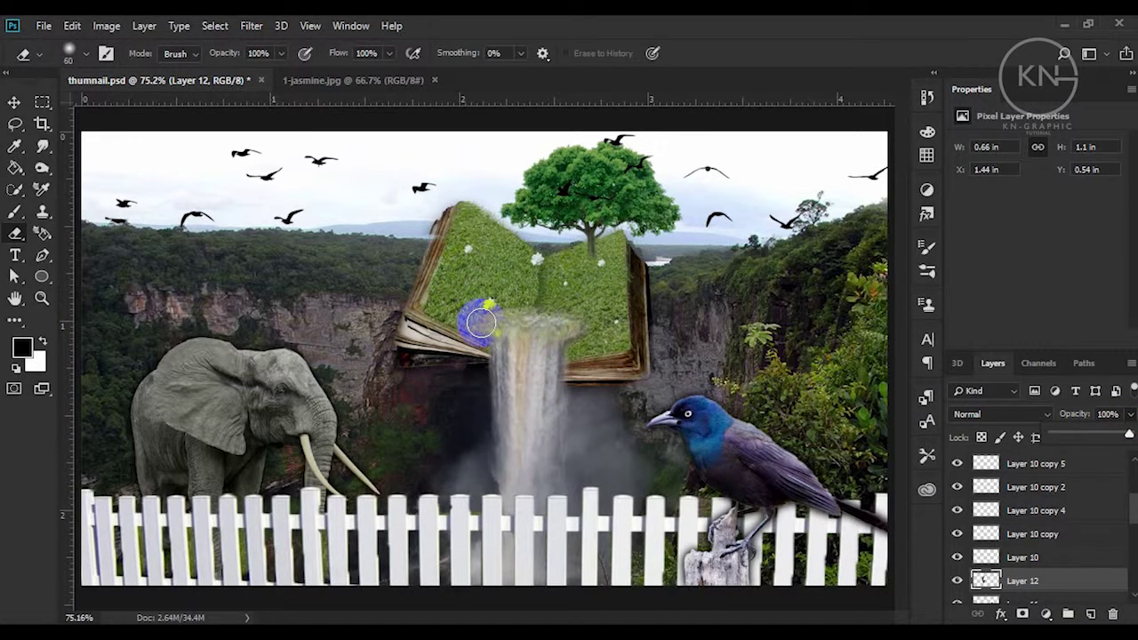
{"action": "mouse_move", "coordinate": [429, 230]}
{"action": "left_mouse_down"}
{"action": "mouse_move", "coordinate": [436, 260]}
{"action": "mouse_move", "coordinate": [472, 299]}
{"action": "left_mouse_up"}
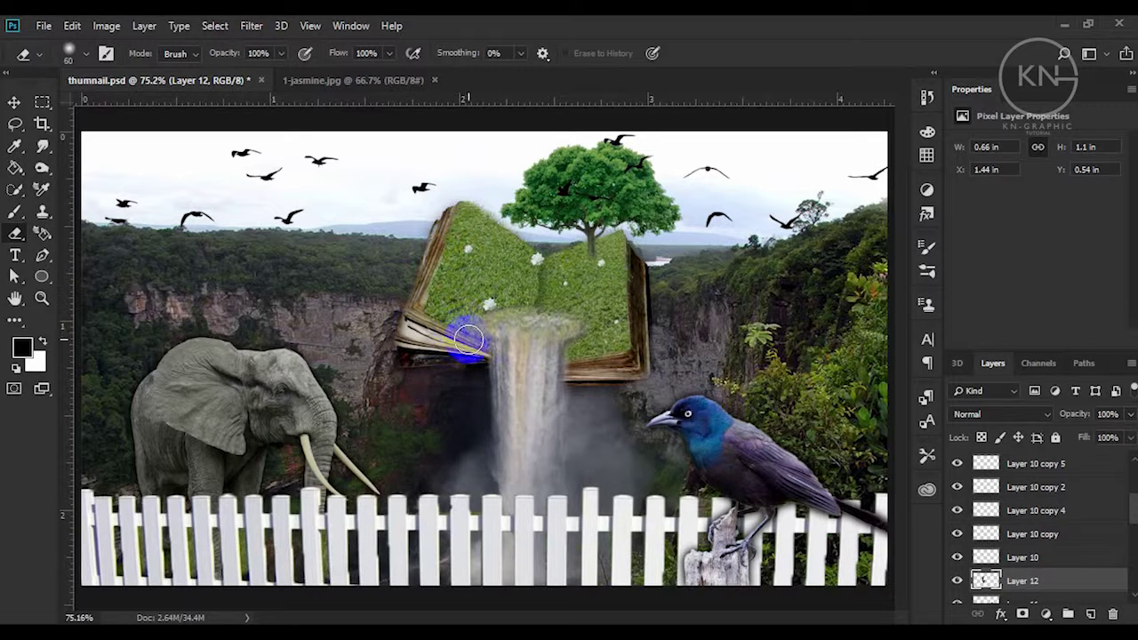
{"action": "mouse_move", "coordinate": [434, 345]}
{"action": "left_mouse_down"}
{"action": "mouse_move", "coordinate": [418, 345]}
{"action": "mouse_move", "coordinate": [485, 344]}
{"action": "left_mouse_up"}
{"action": "key", "text": "v"}
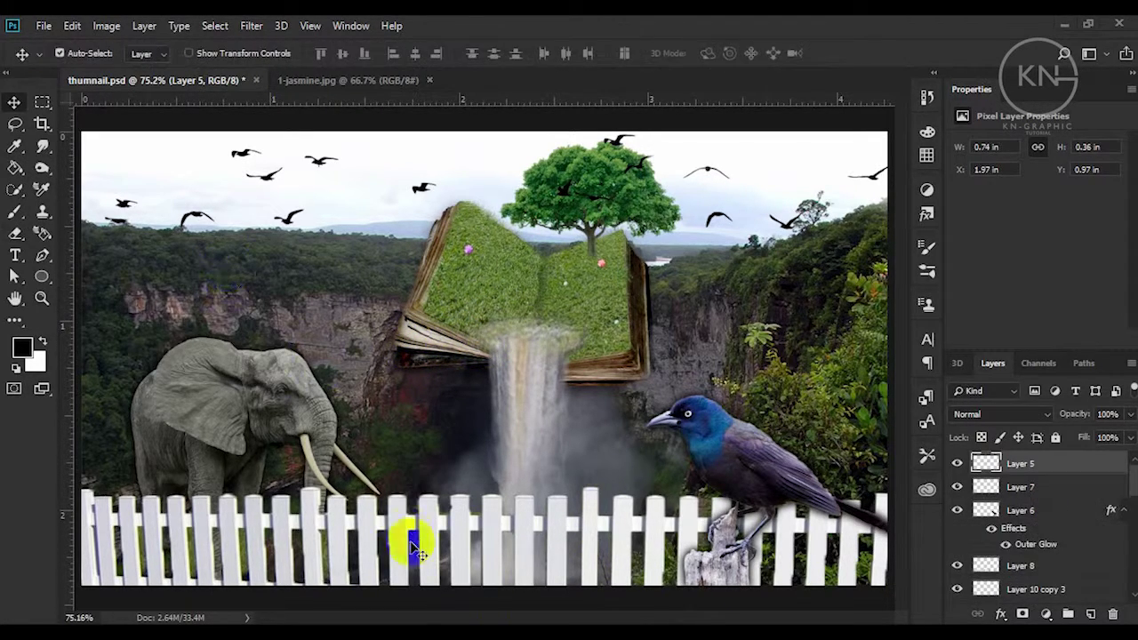
Step: Switch to the File Explorer window showing the unit 12(Creative) image folder
{"action": "key", "text": "alt+Tab"}
{"action": "scroll", "coordinate": [838, 394], "scroll_direction": "down", "scroll_amount": 1}
{"action": "scroll", "coordinate": [845, 382], "scroll_direction": "up", "scroll_amount": 1}
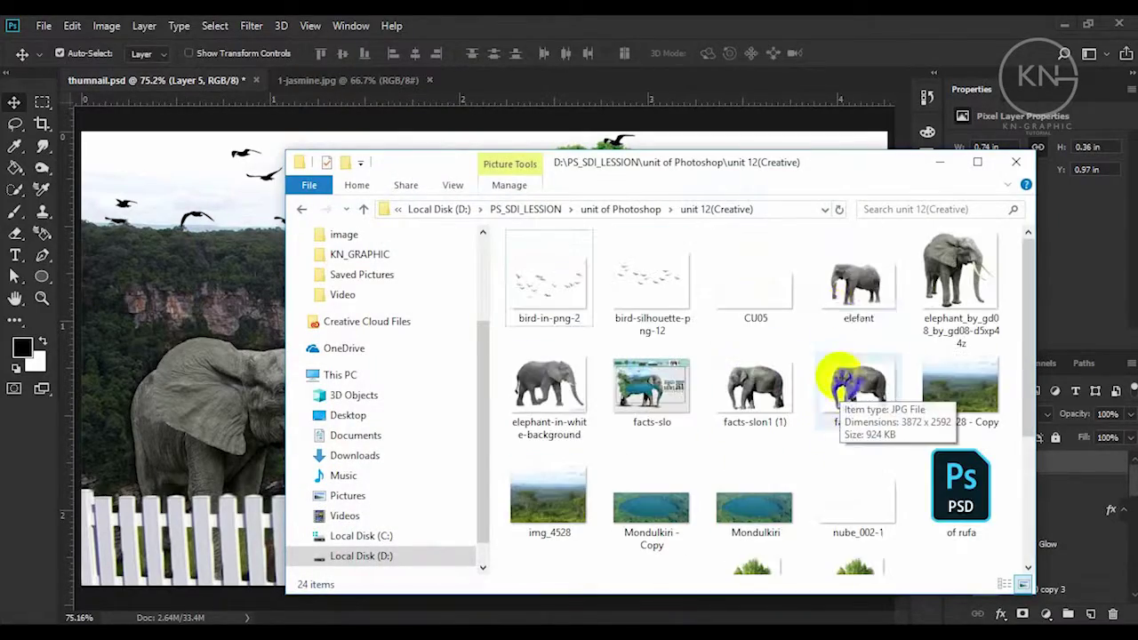
{"action": "left_click_drag", "start_coordinate": [544, 383], "coordinate": [630, 561]}
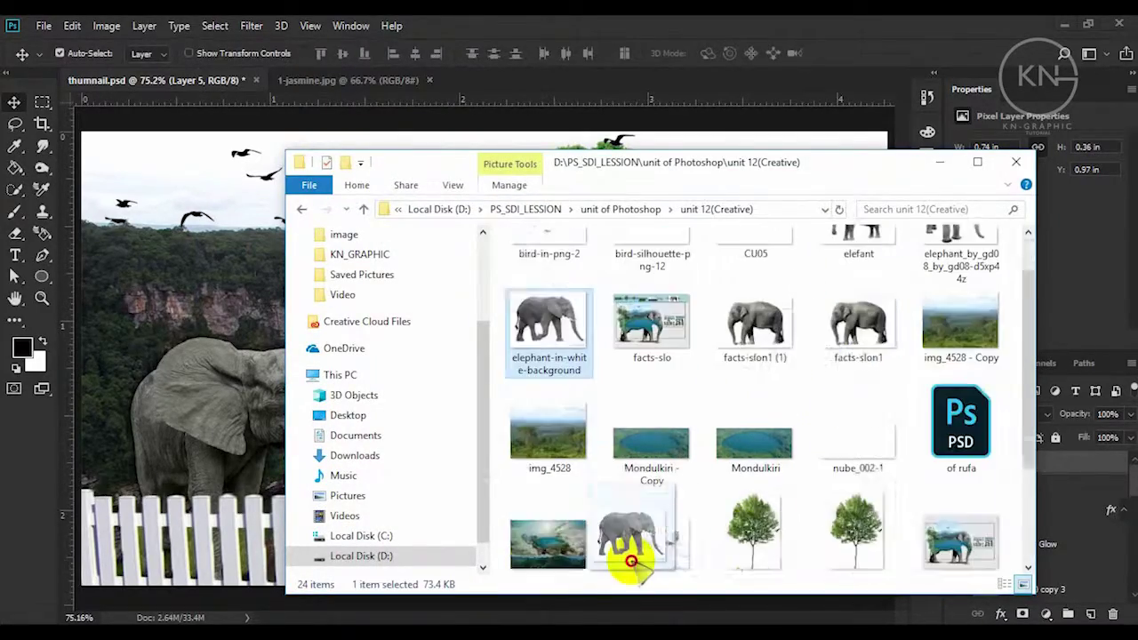